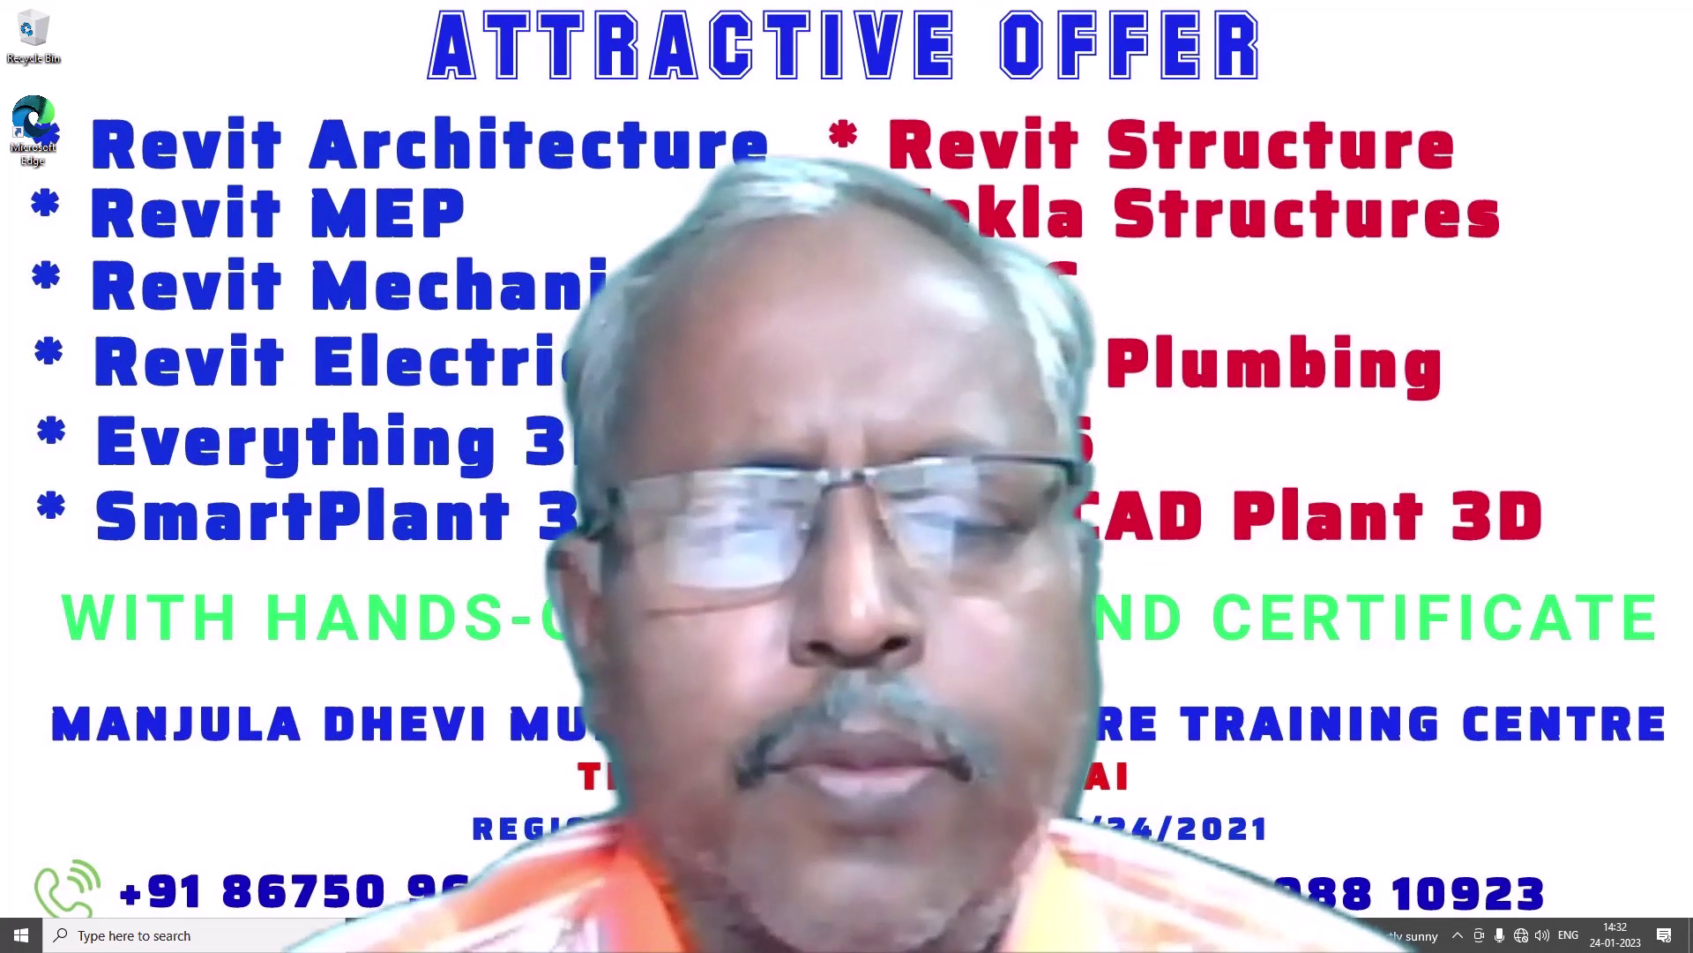
Step: Open the Windows Start menu from the taskbar to reach the installed apps
{"action": "left_click", "coordinate": [20, 936]}
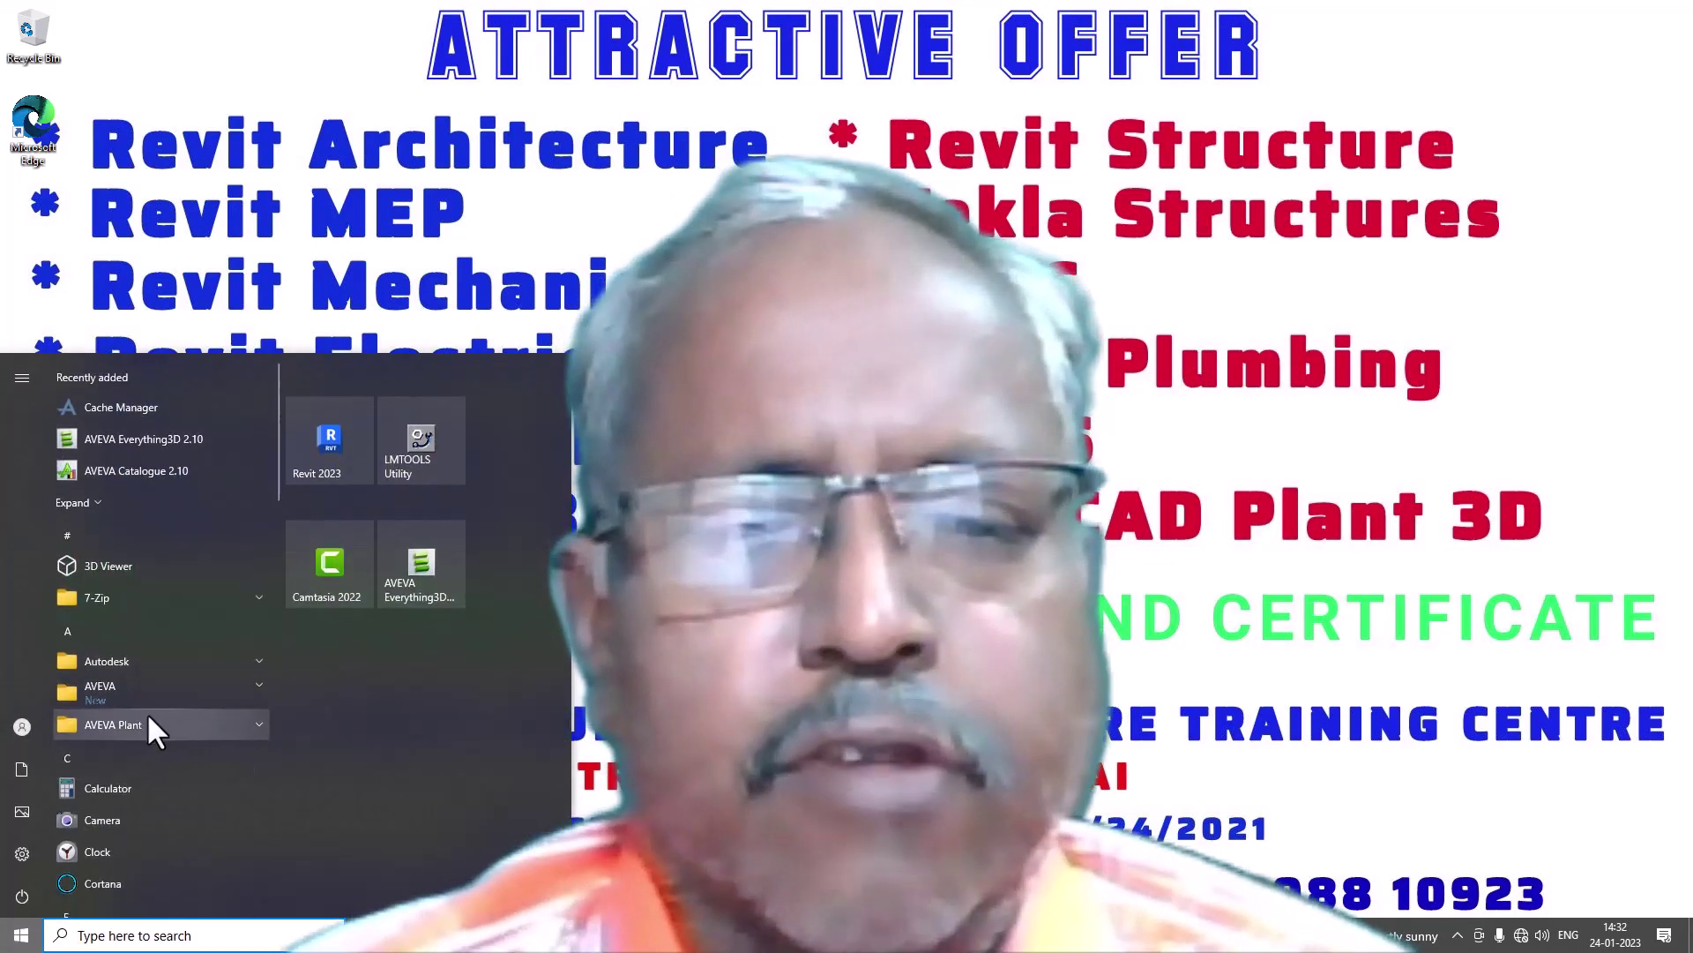
Step: Launch Revit 2023 from the Autodesk Start-menu folder and dismiss its Home page
{"action": "left_click", "coordinate": [245, 665]}
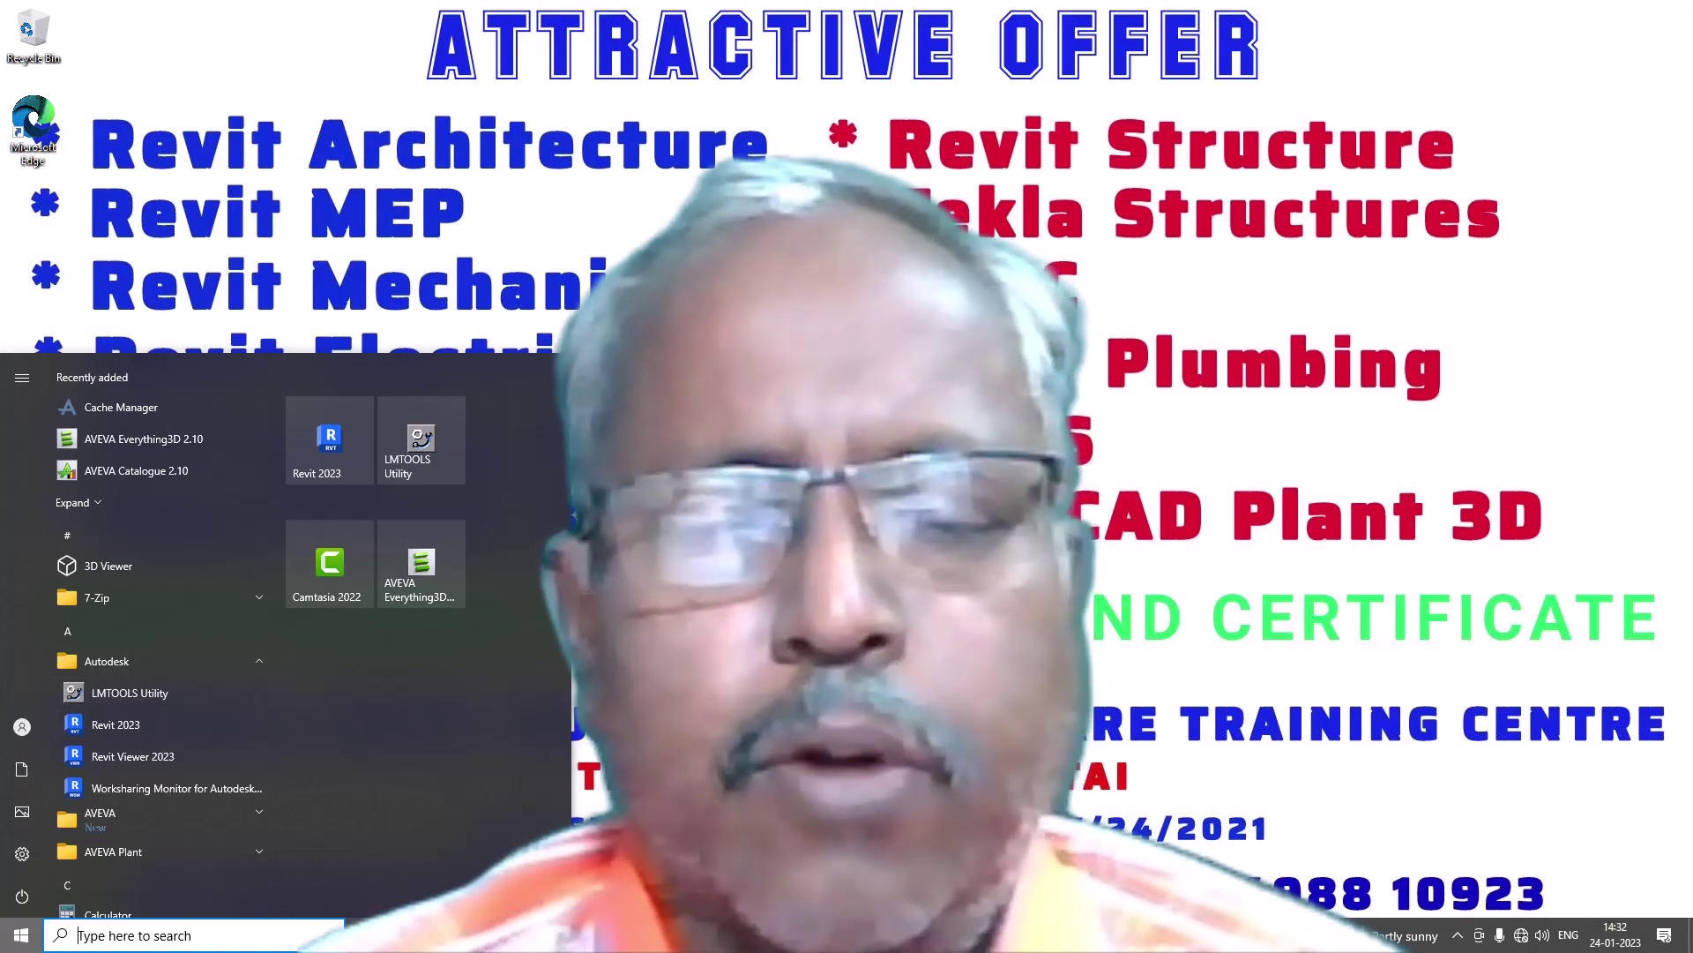
{"action": "left_click", "coordinate": [583, 936]}
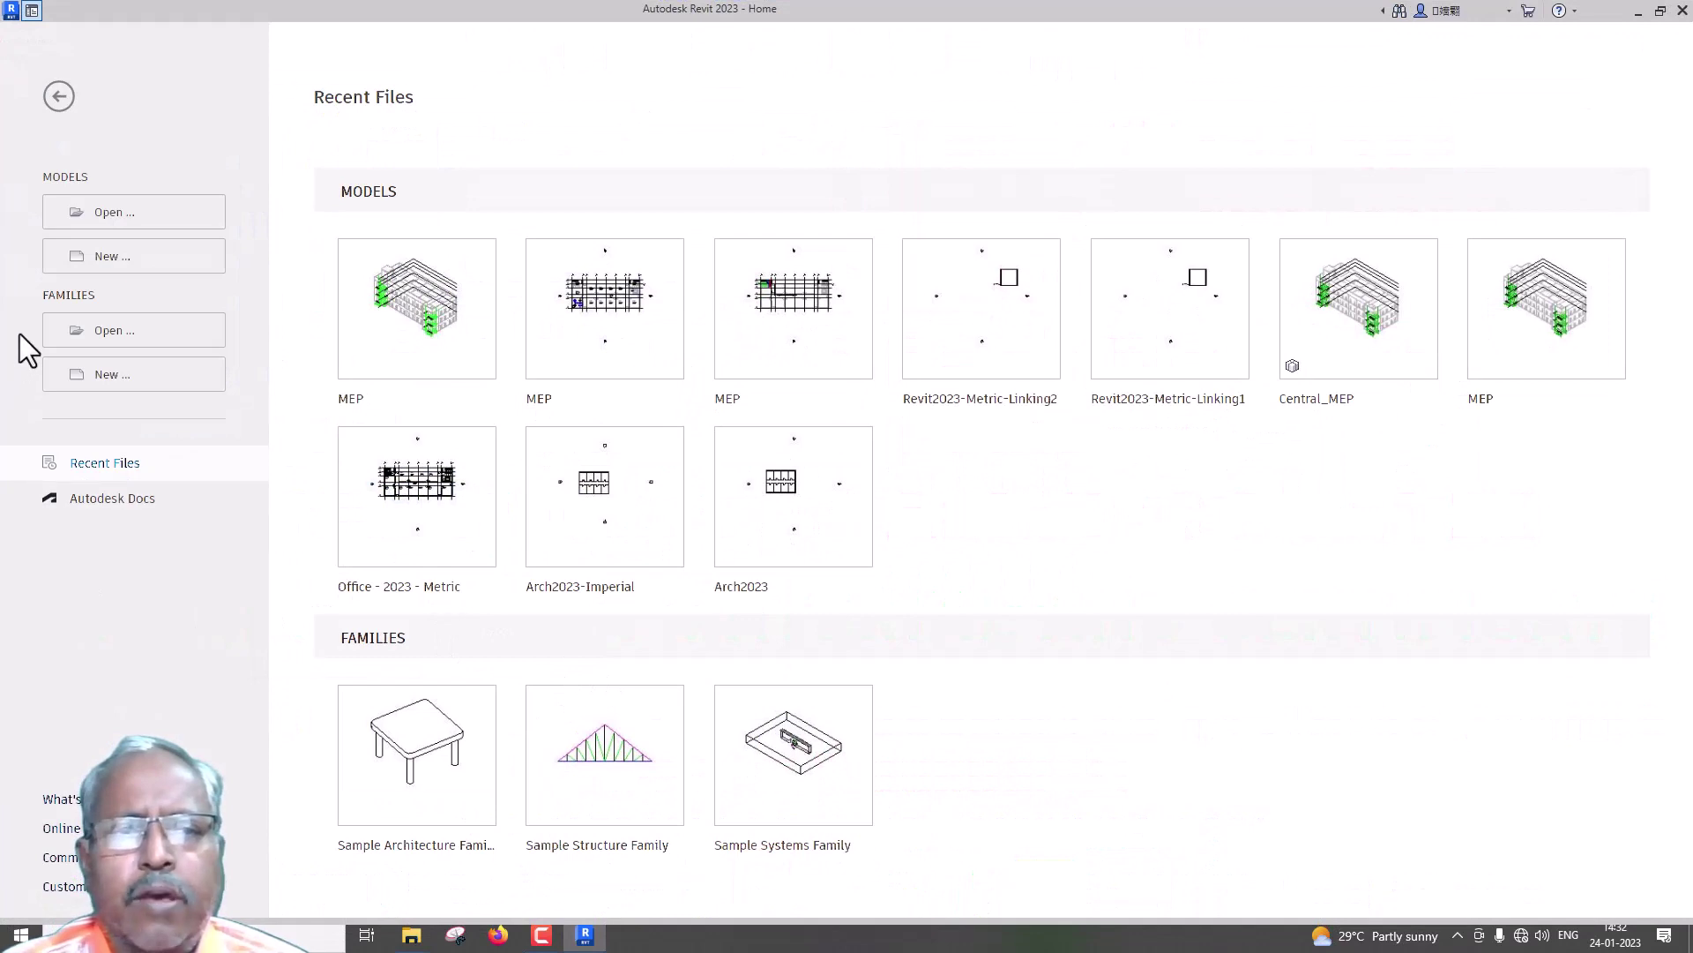
{"action": "left_click", "coordinate": [161, 218]}
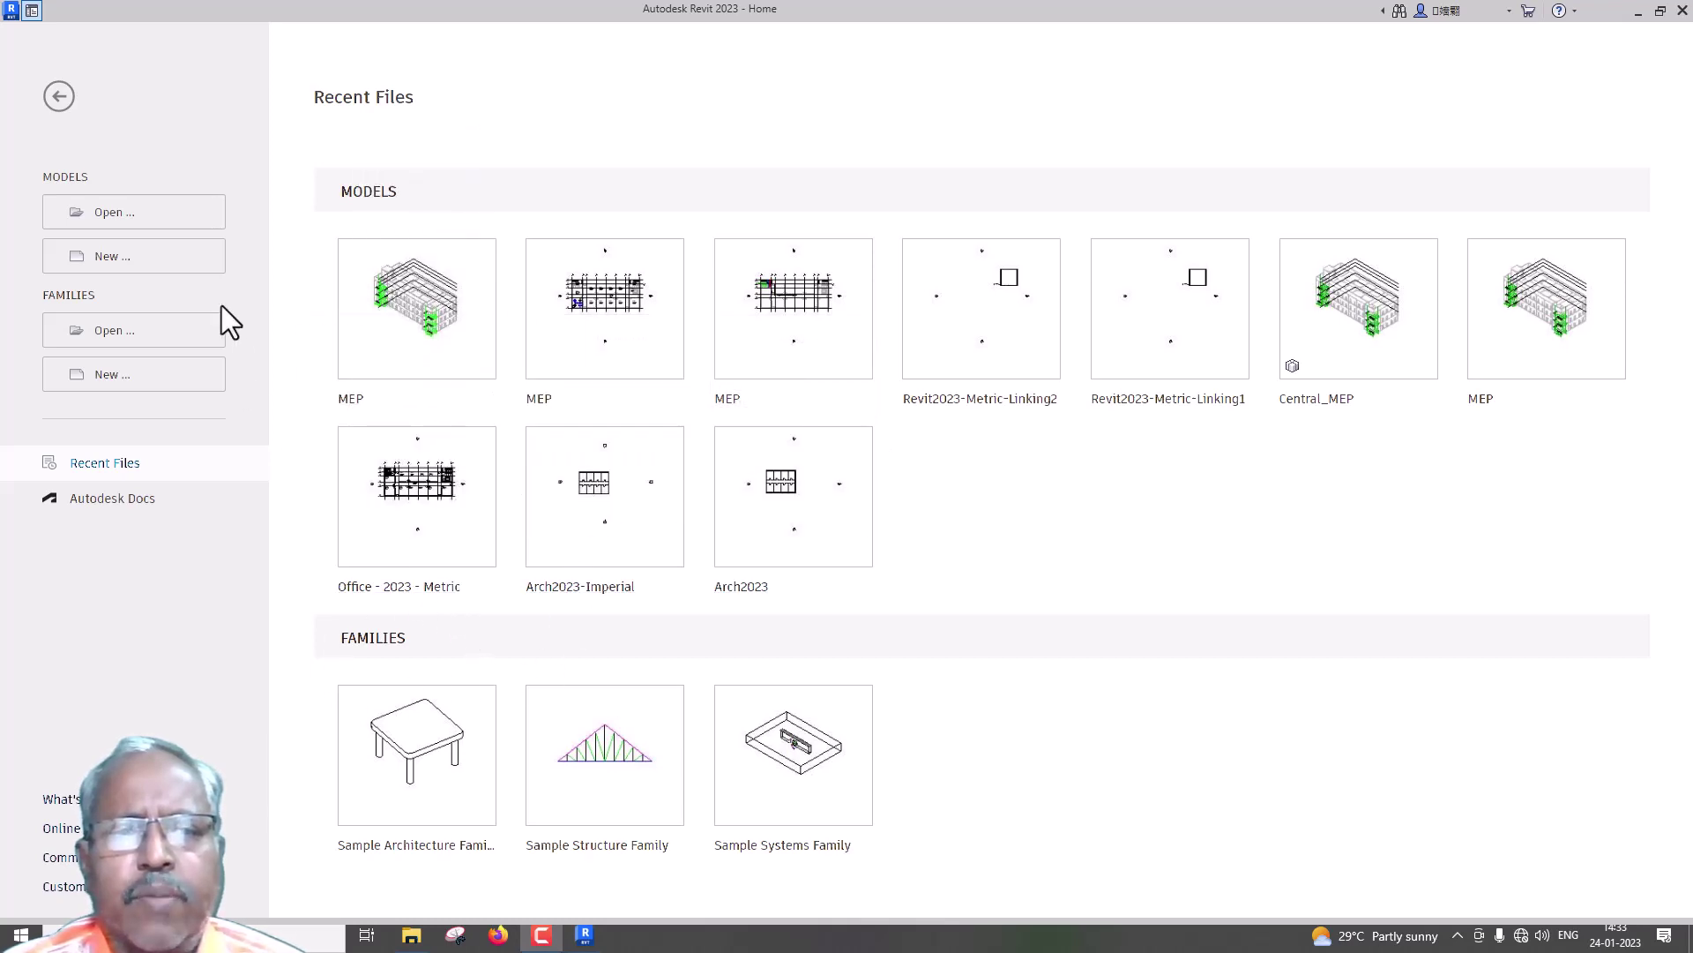
{"action": "left_click", "coordinate": [62, 106]}
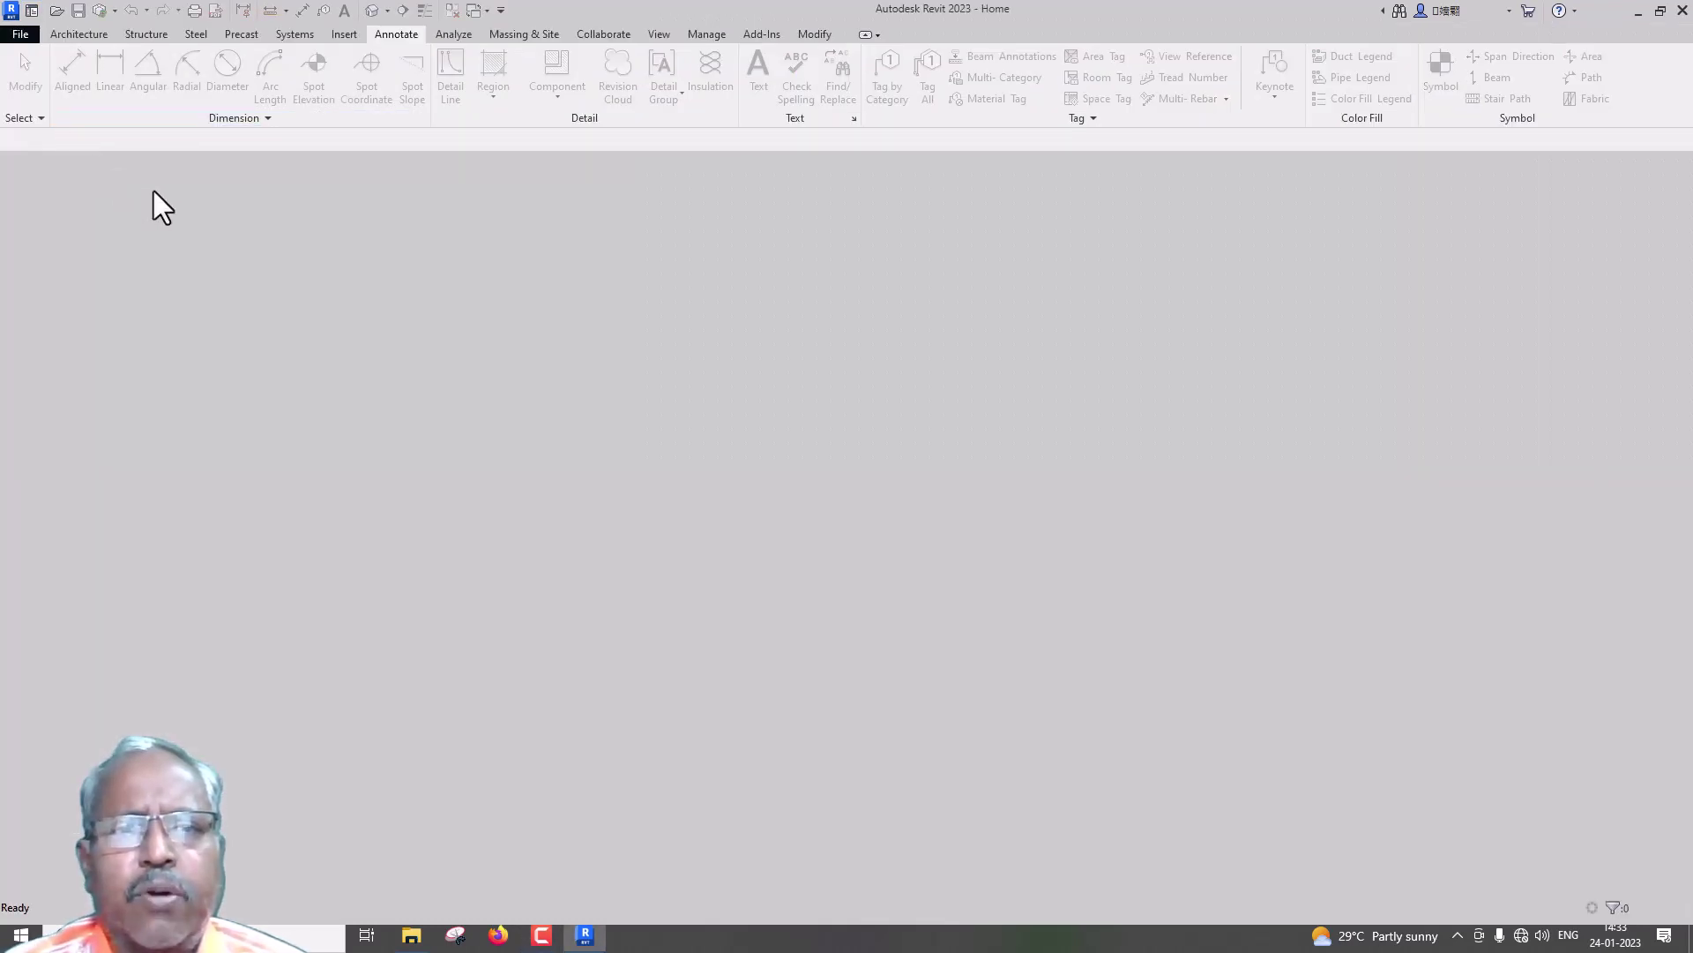
Step: Create a new project from the Systems-Default_Metric.rte template
{"action": "left_click", "coordinate": [21, 37]}
{"action": "mouse_move", "coordinate": [58, 101]}
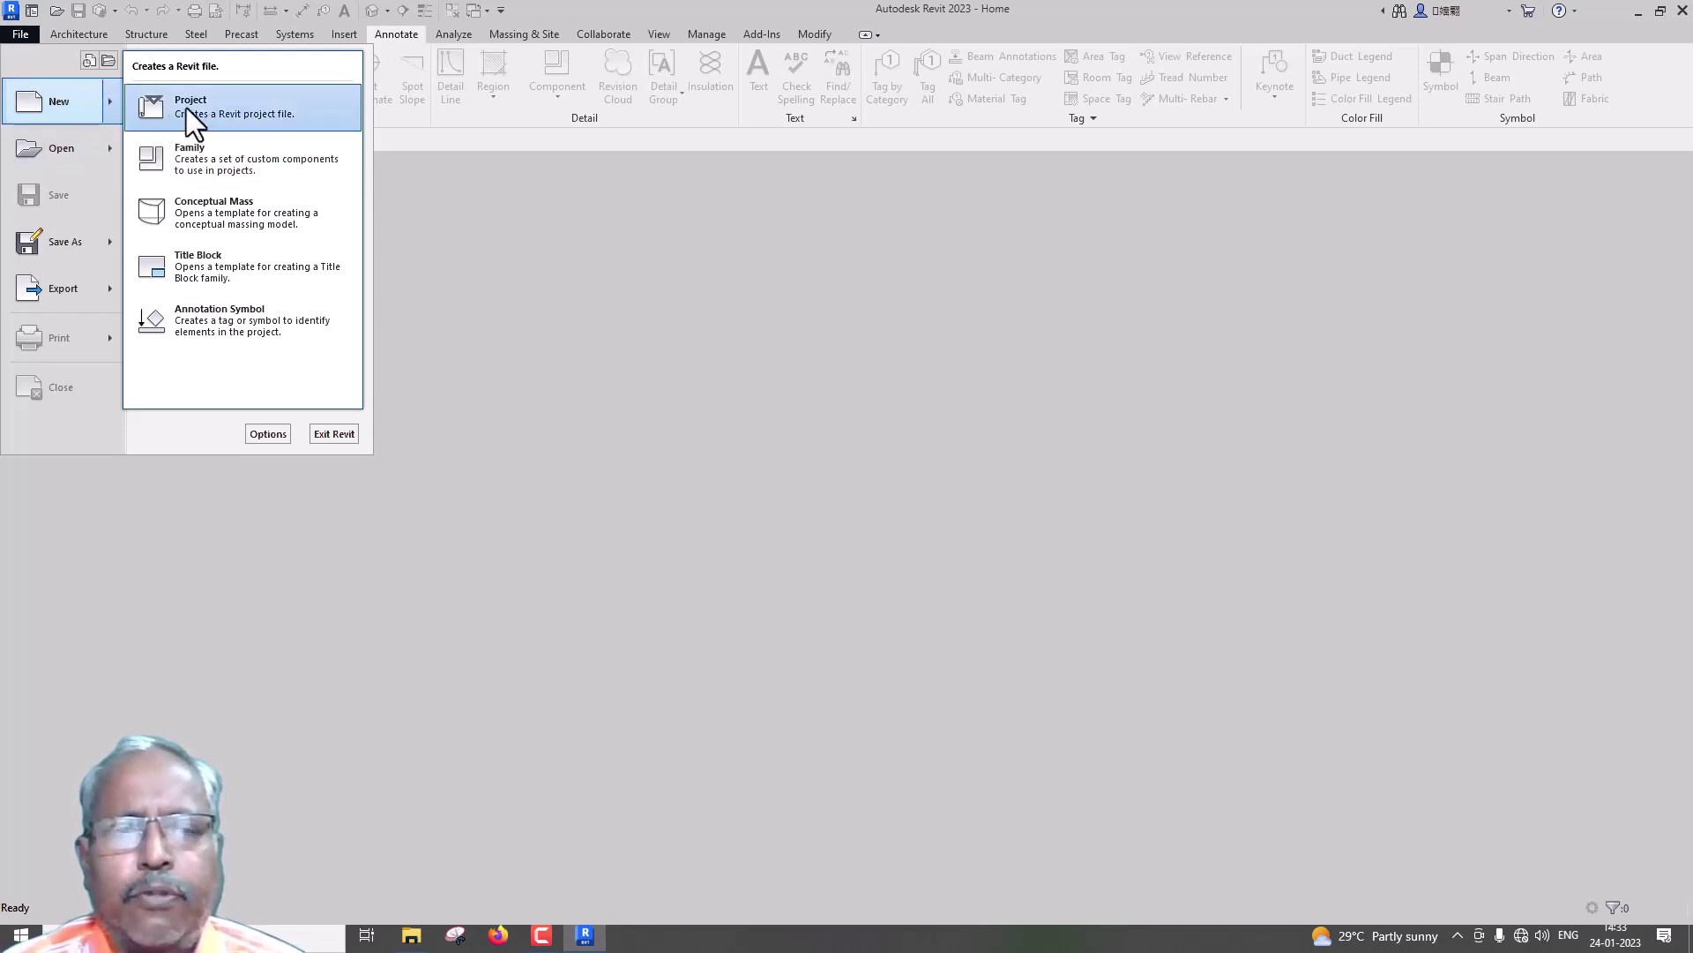
{"action": "left_click", "coordinate": [186, 106]}
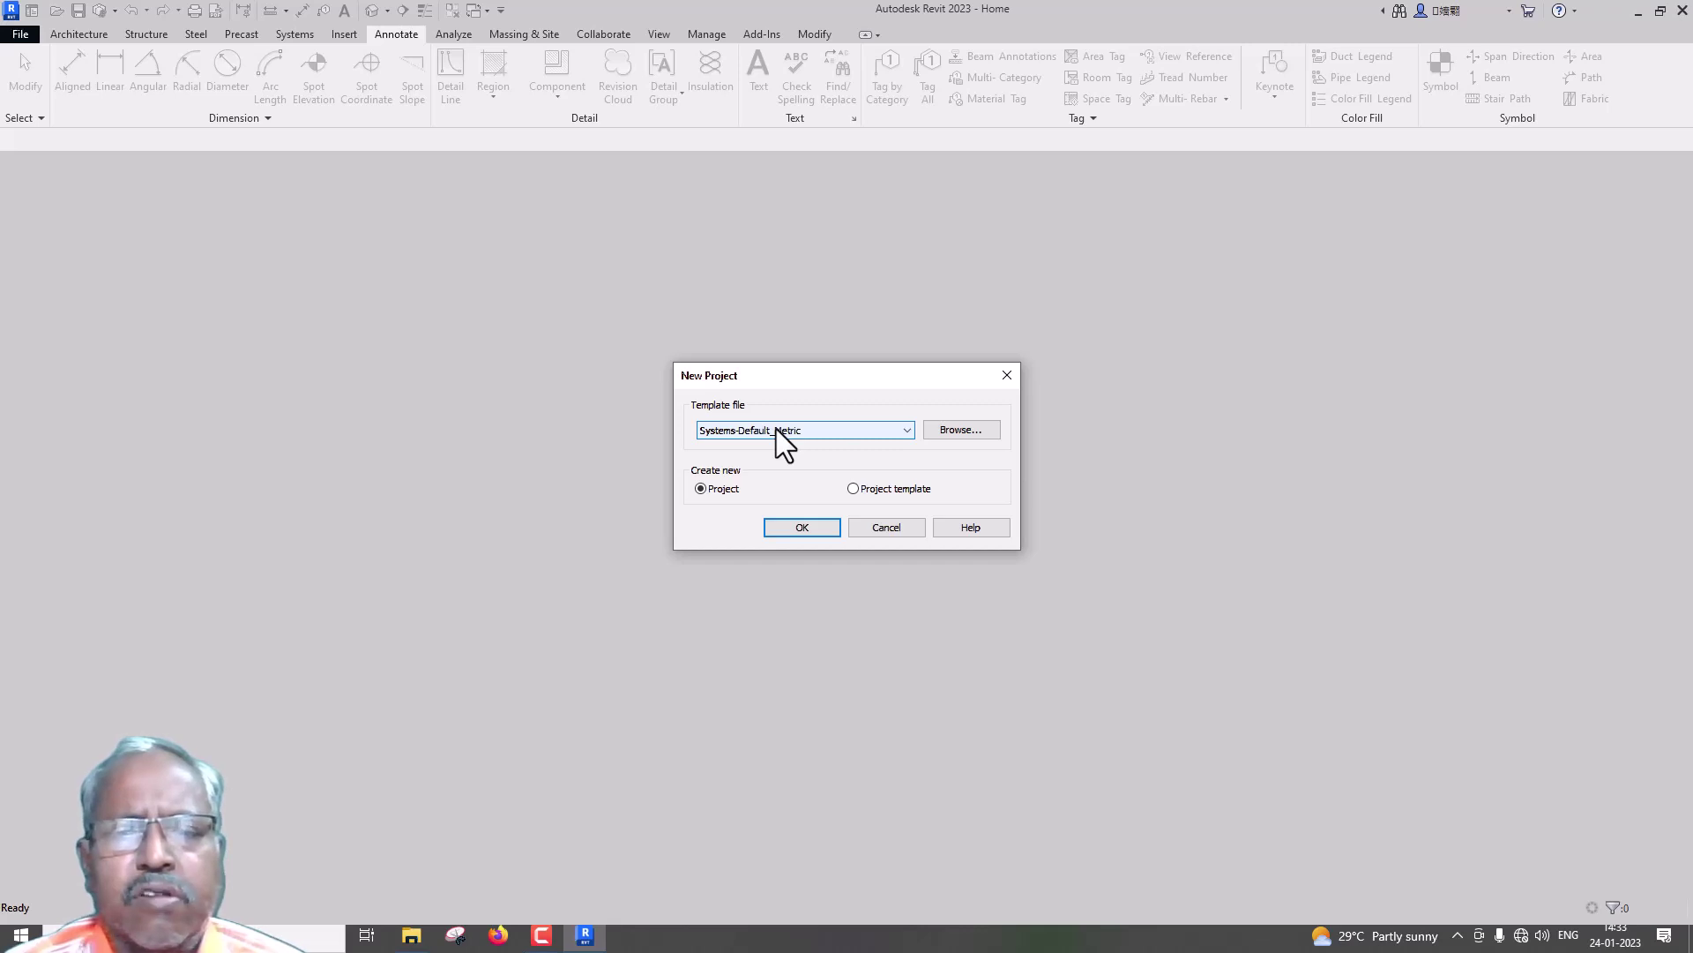
{"action": "left_click", "coordinate": [956, 430]}
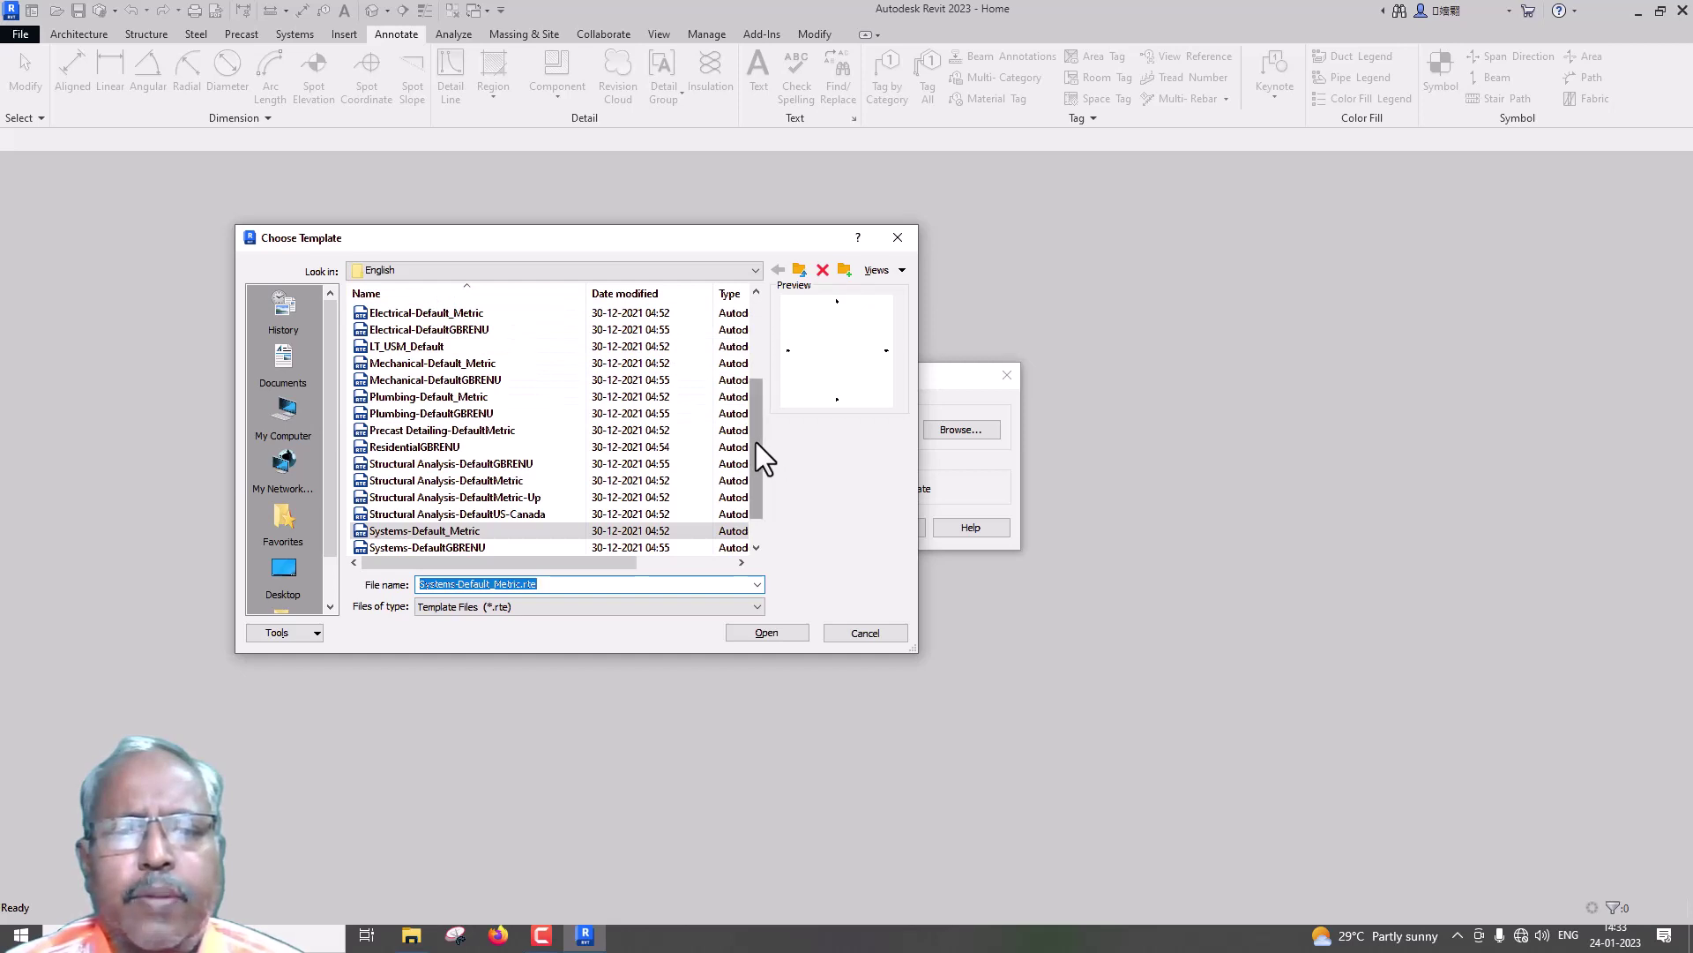
{"action": "left_click_drag", "start_coordinate": [755, 442], "coordinate": [754, 461]}
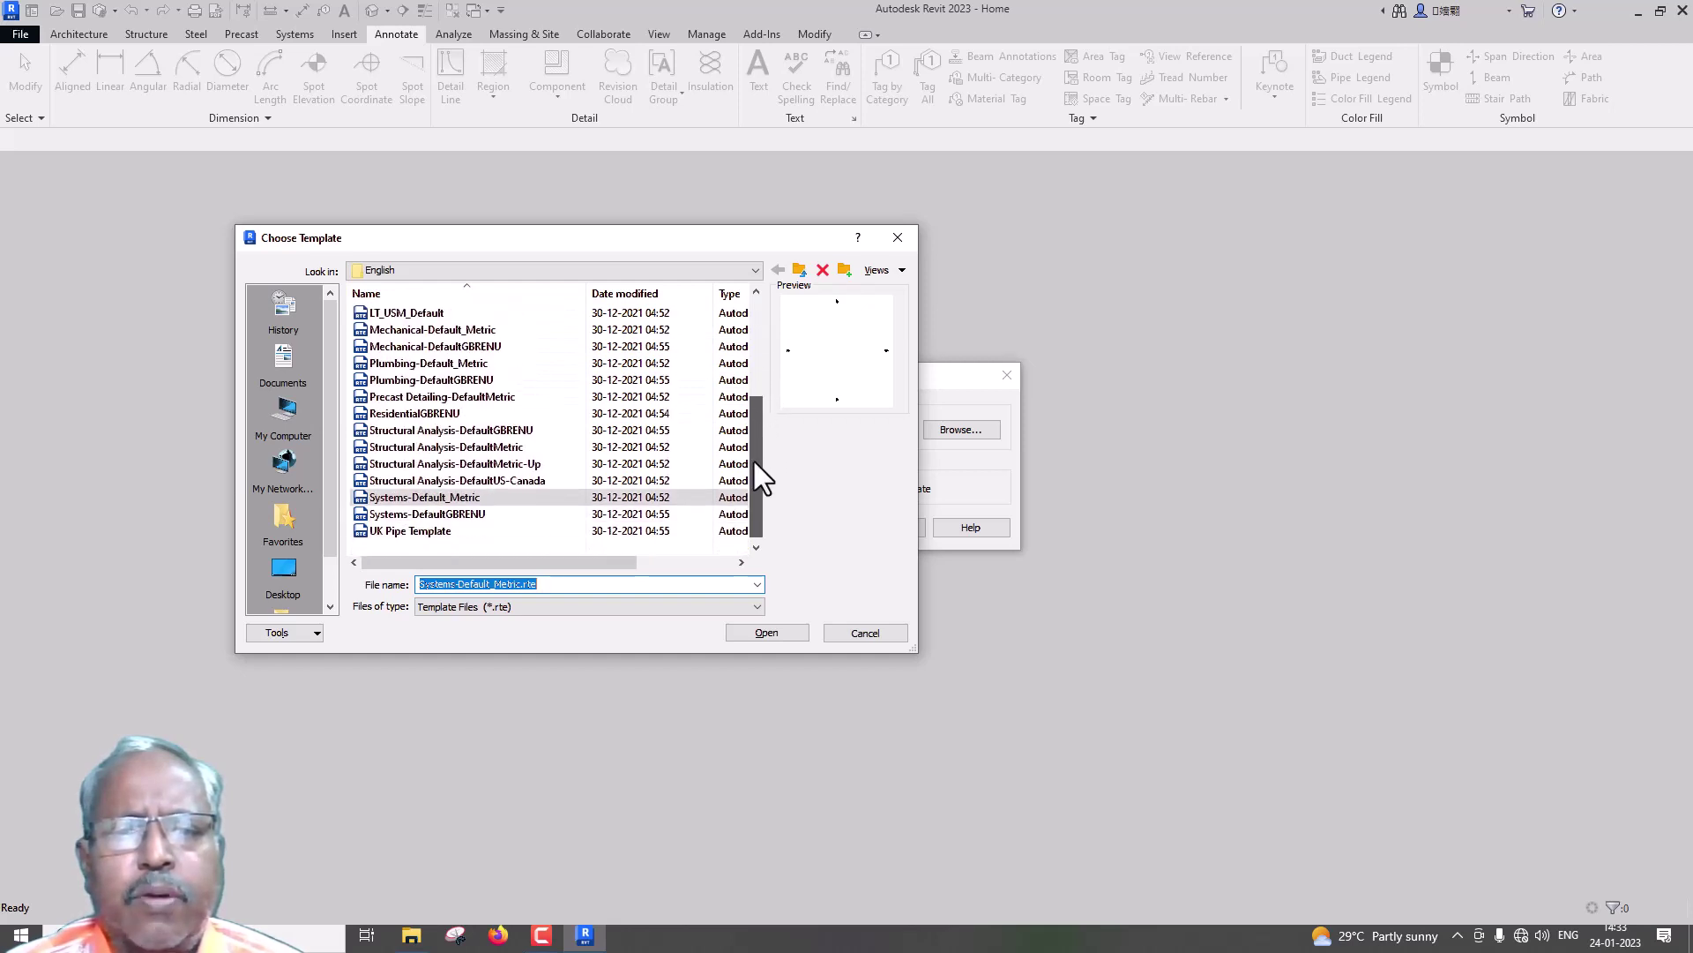
{"action": "left_click", "coordinate": [479, 499]}
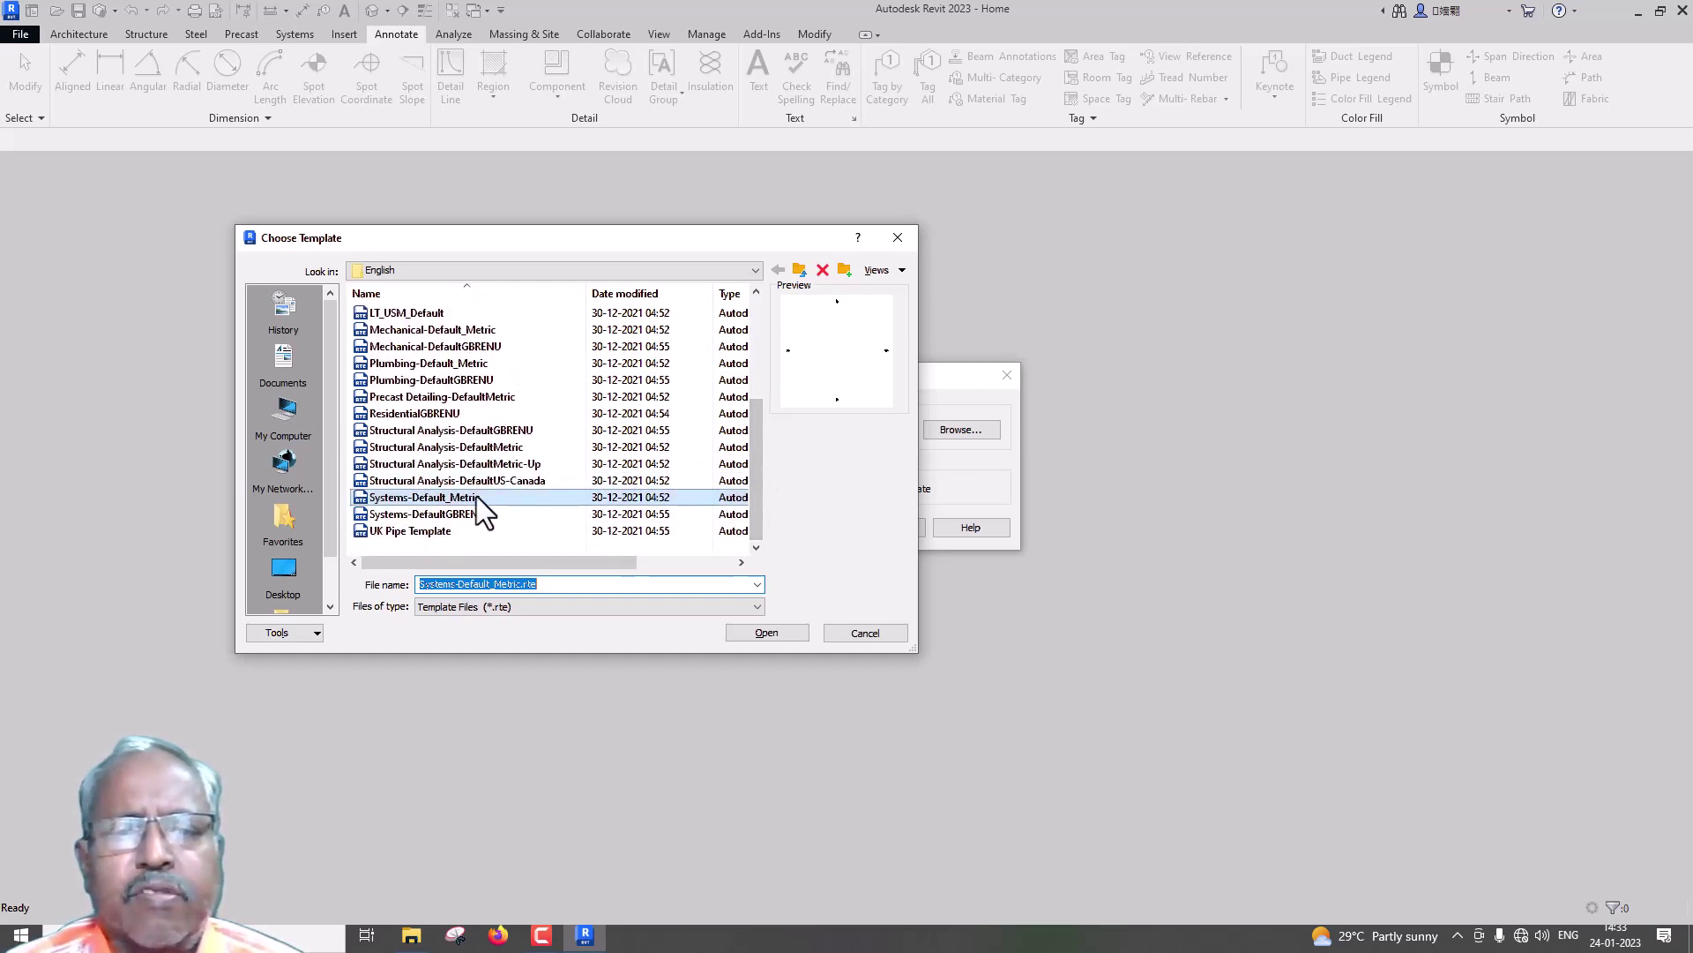
{"action": "left_click", "coordinate": [764, 634]}
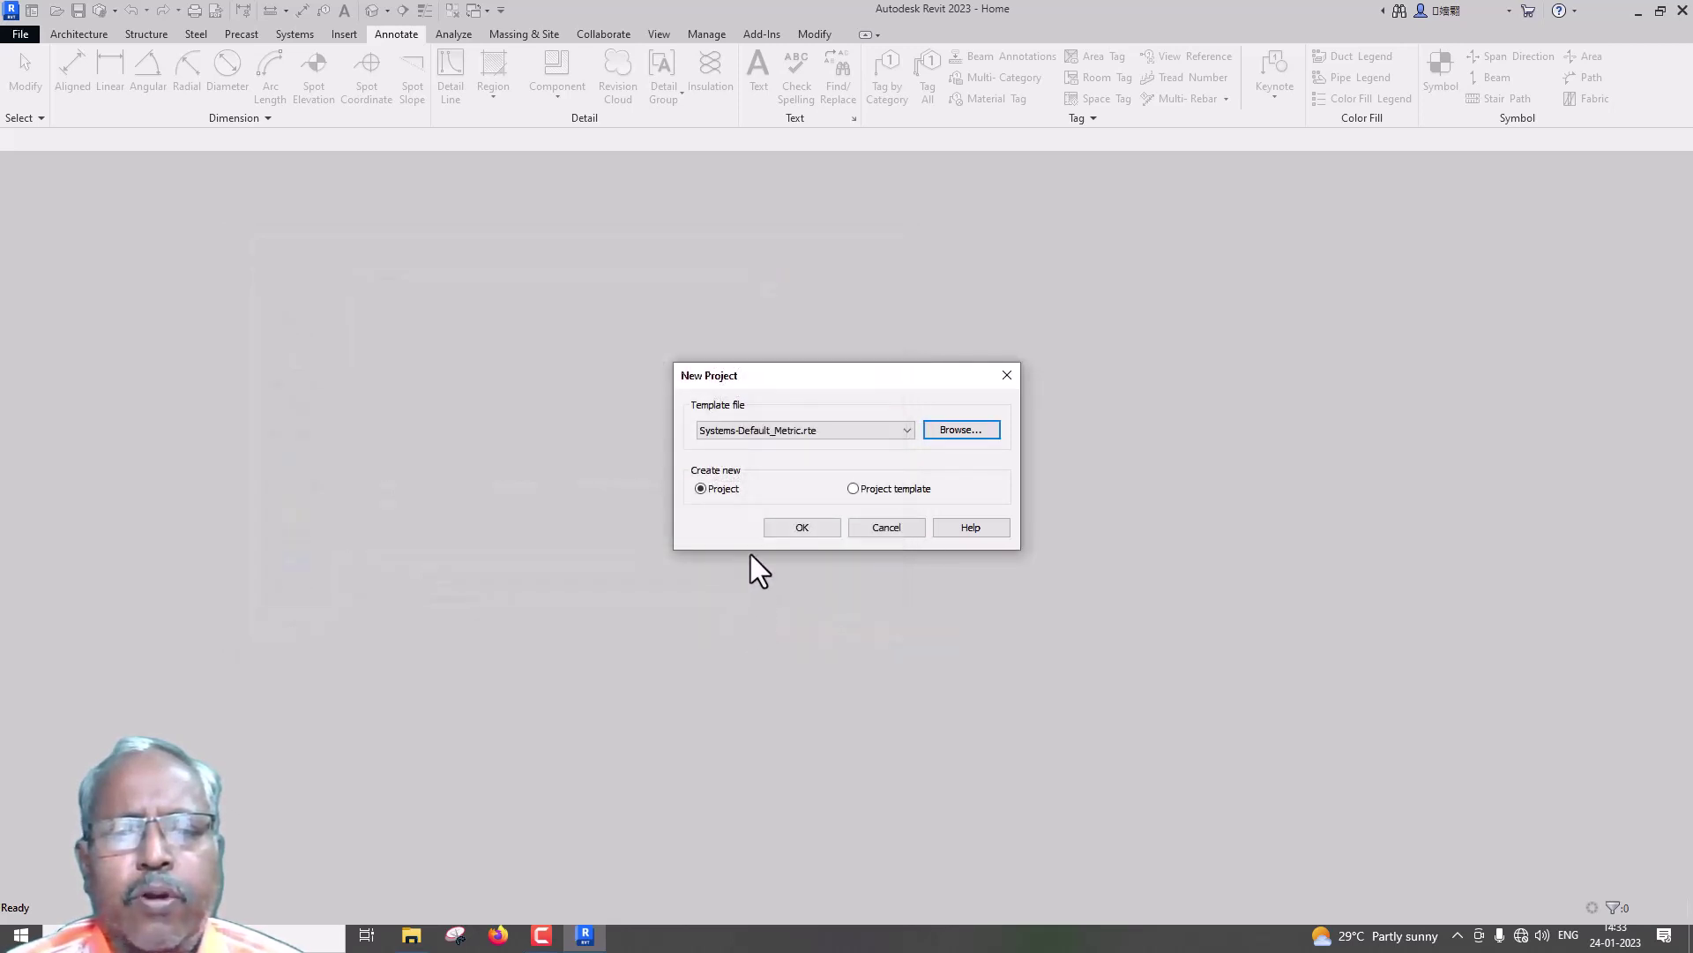
{"action": "left_click", "coordinate": [796, 529]}
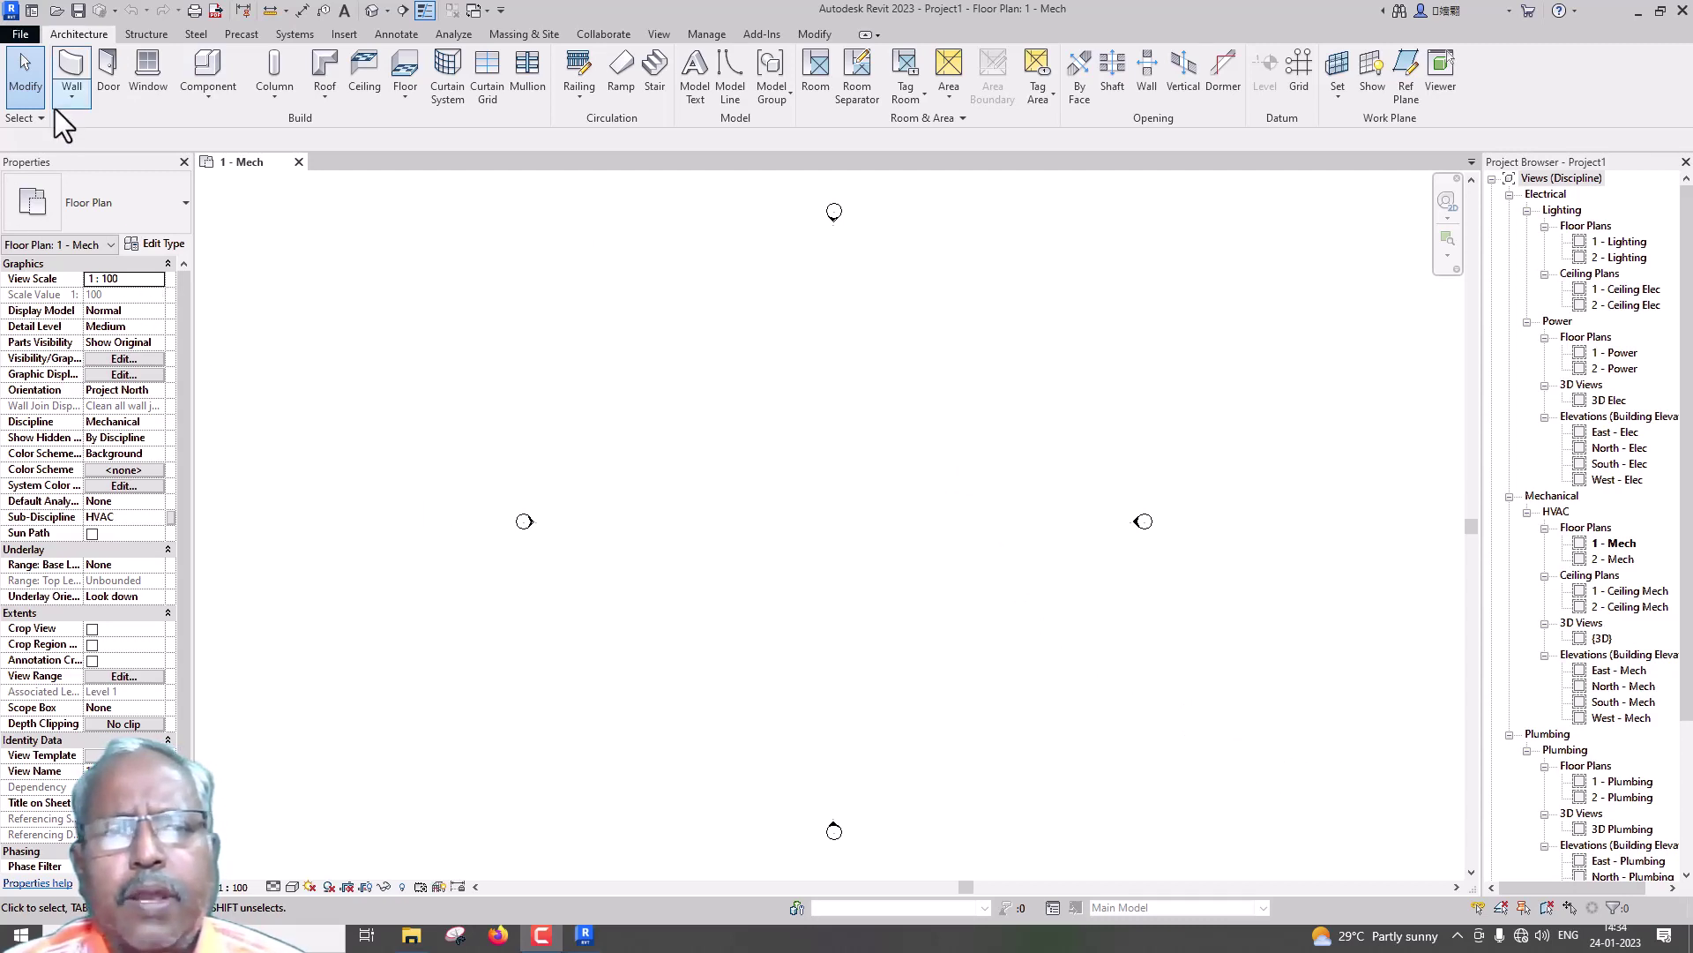
Step: Tour the Structure, Steel, Precast and Architecture ribbon tabs, ending on the Systems tools
{"action": "left_click", "coordinate": [154, 37]}
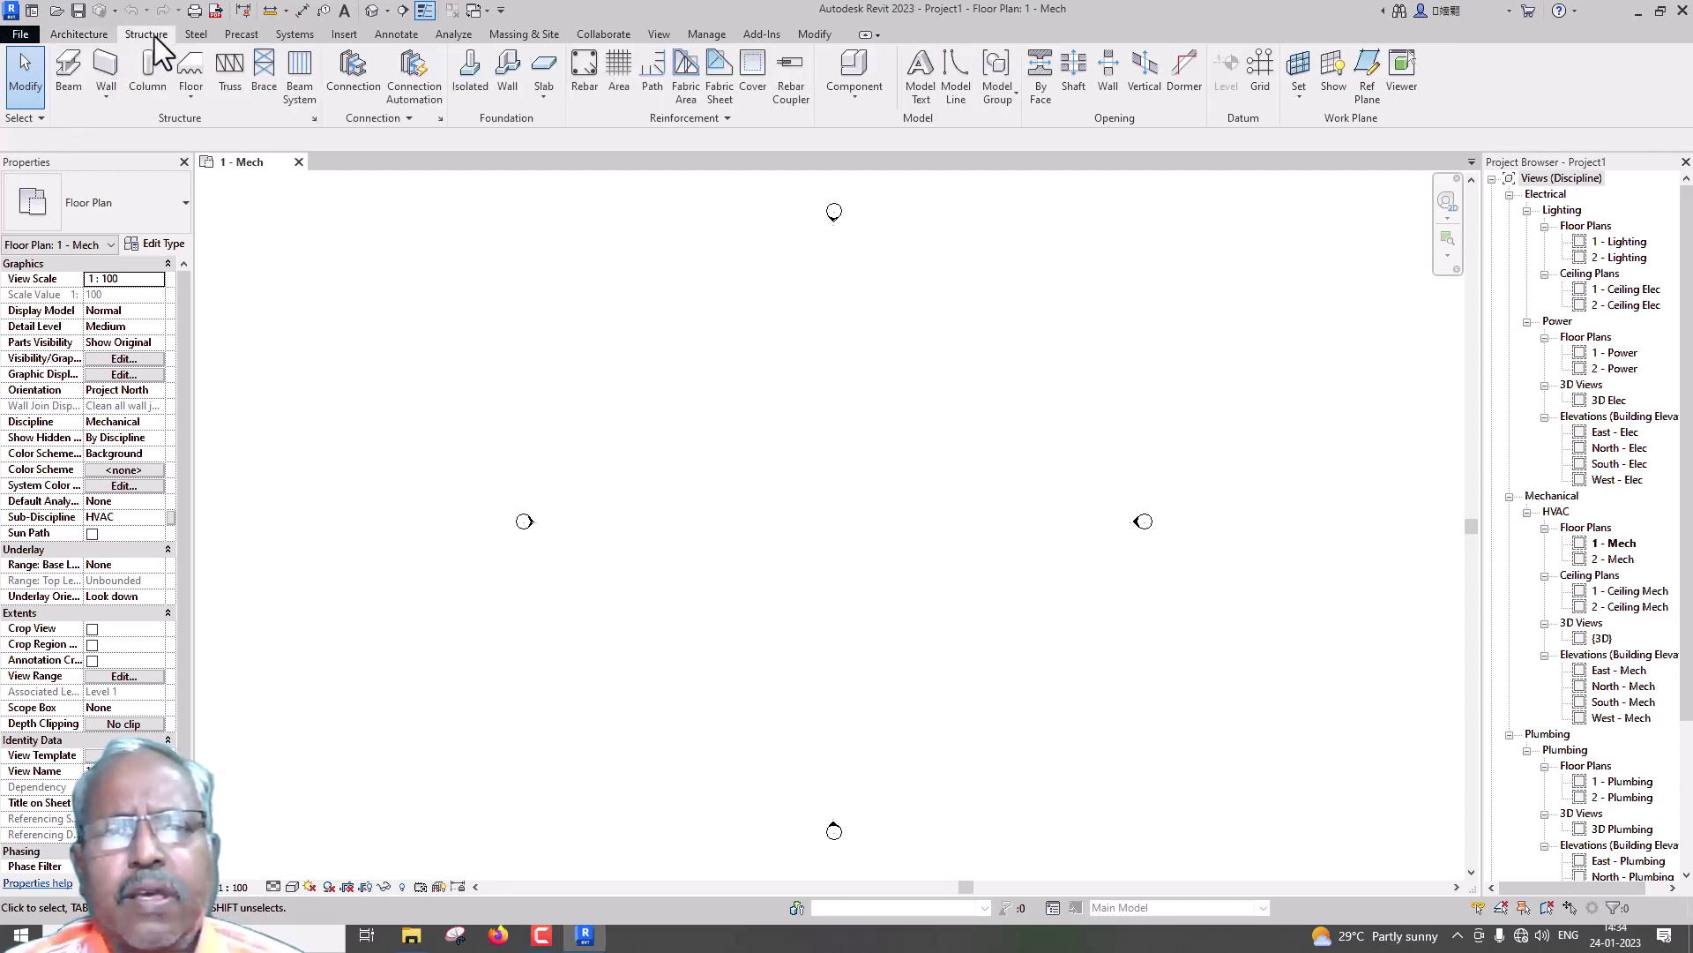
{"action": "left_click", "coordinate": [201, 36]}
{"action": "left_click", "coordinate": [239, 39]}
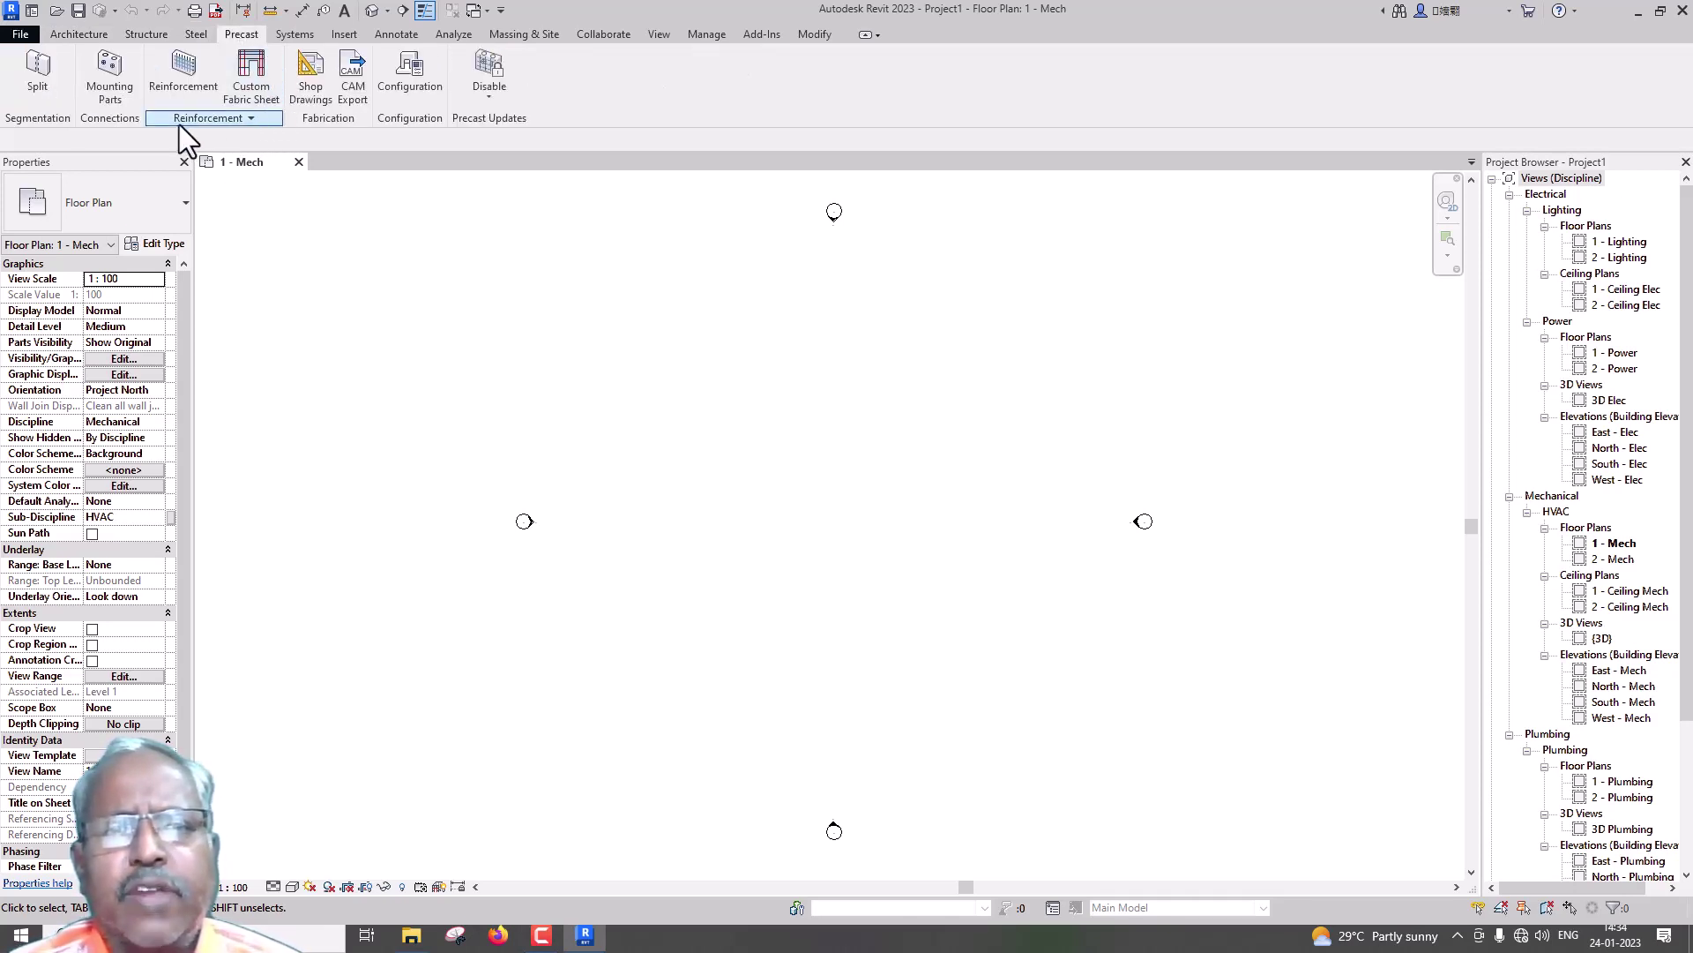
{"action": "left_click", "coordinate": [74, 38]}
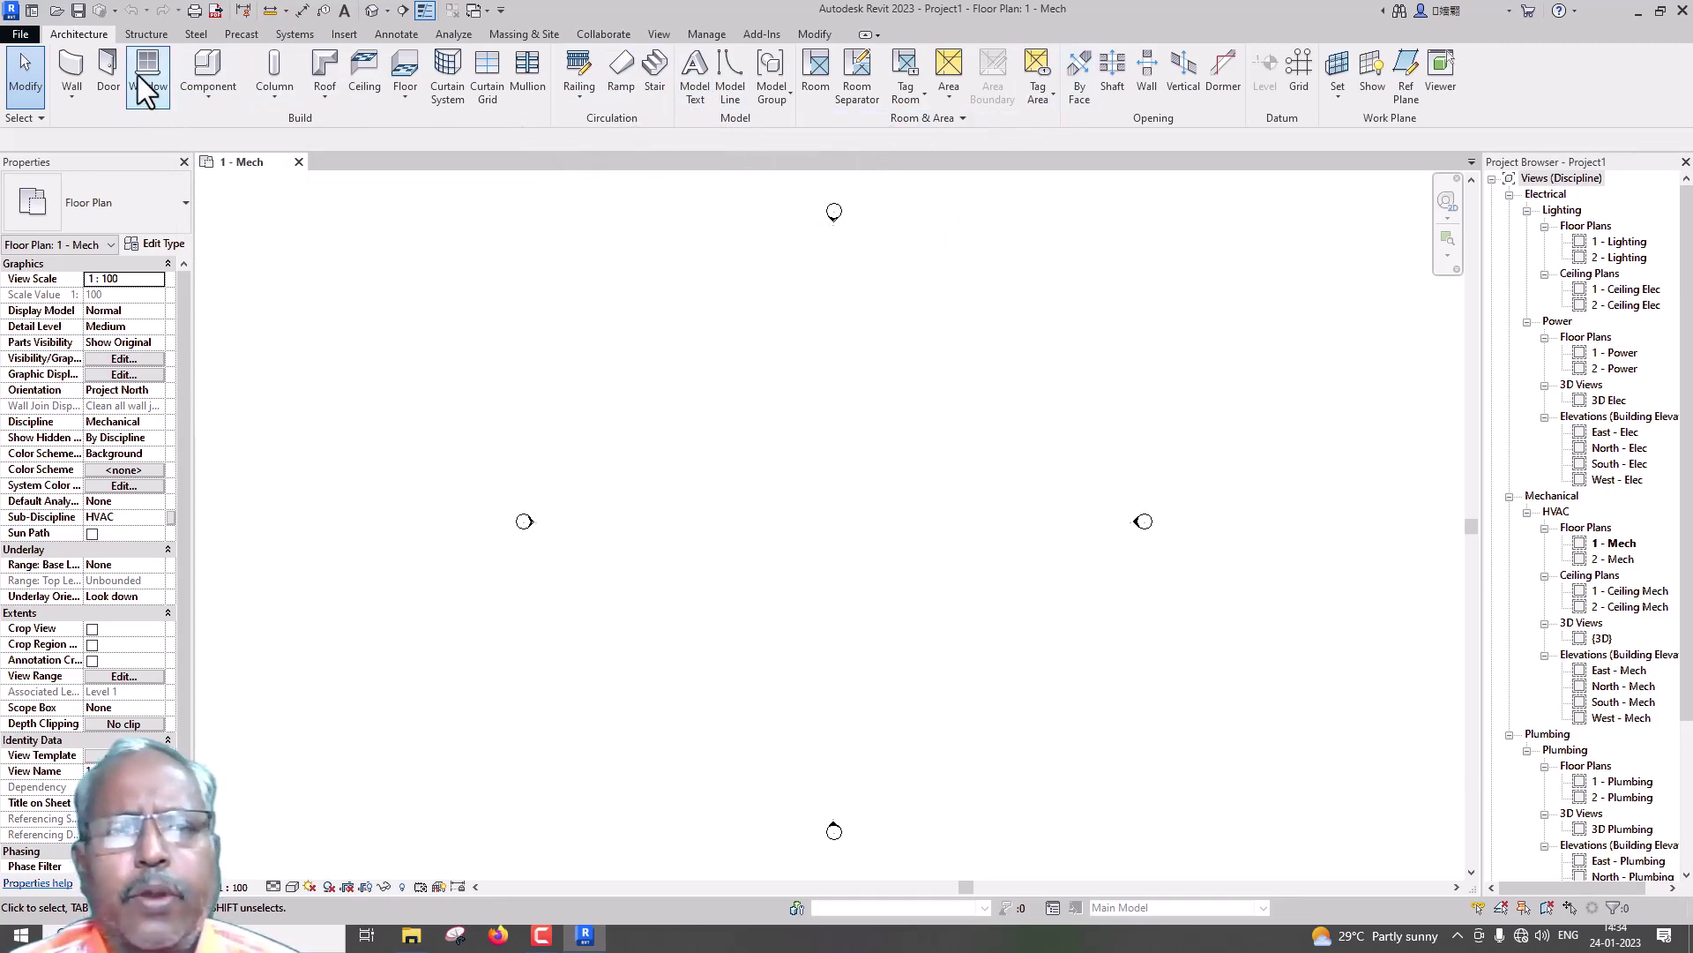
{"action": "left_click", "coordinate": [147, 33]}
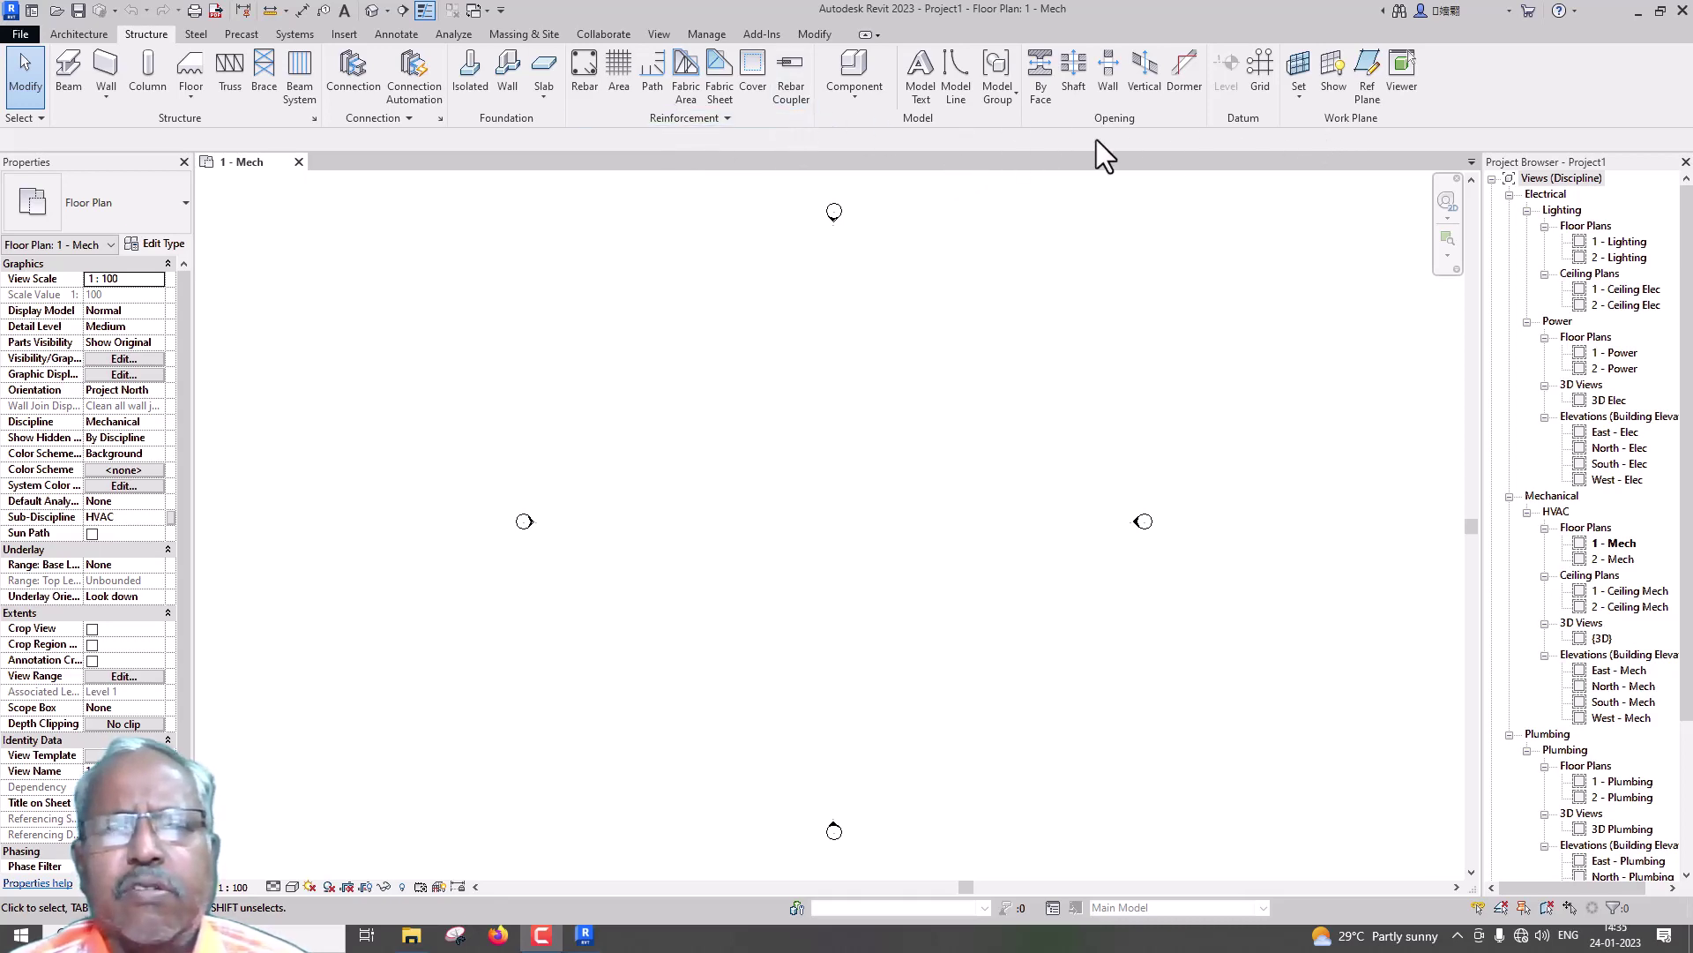
{"action": "left_click", "coordinate": [196, 35]}
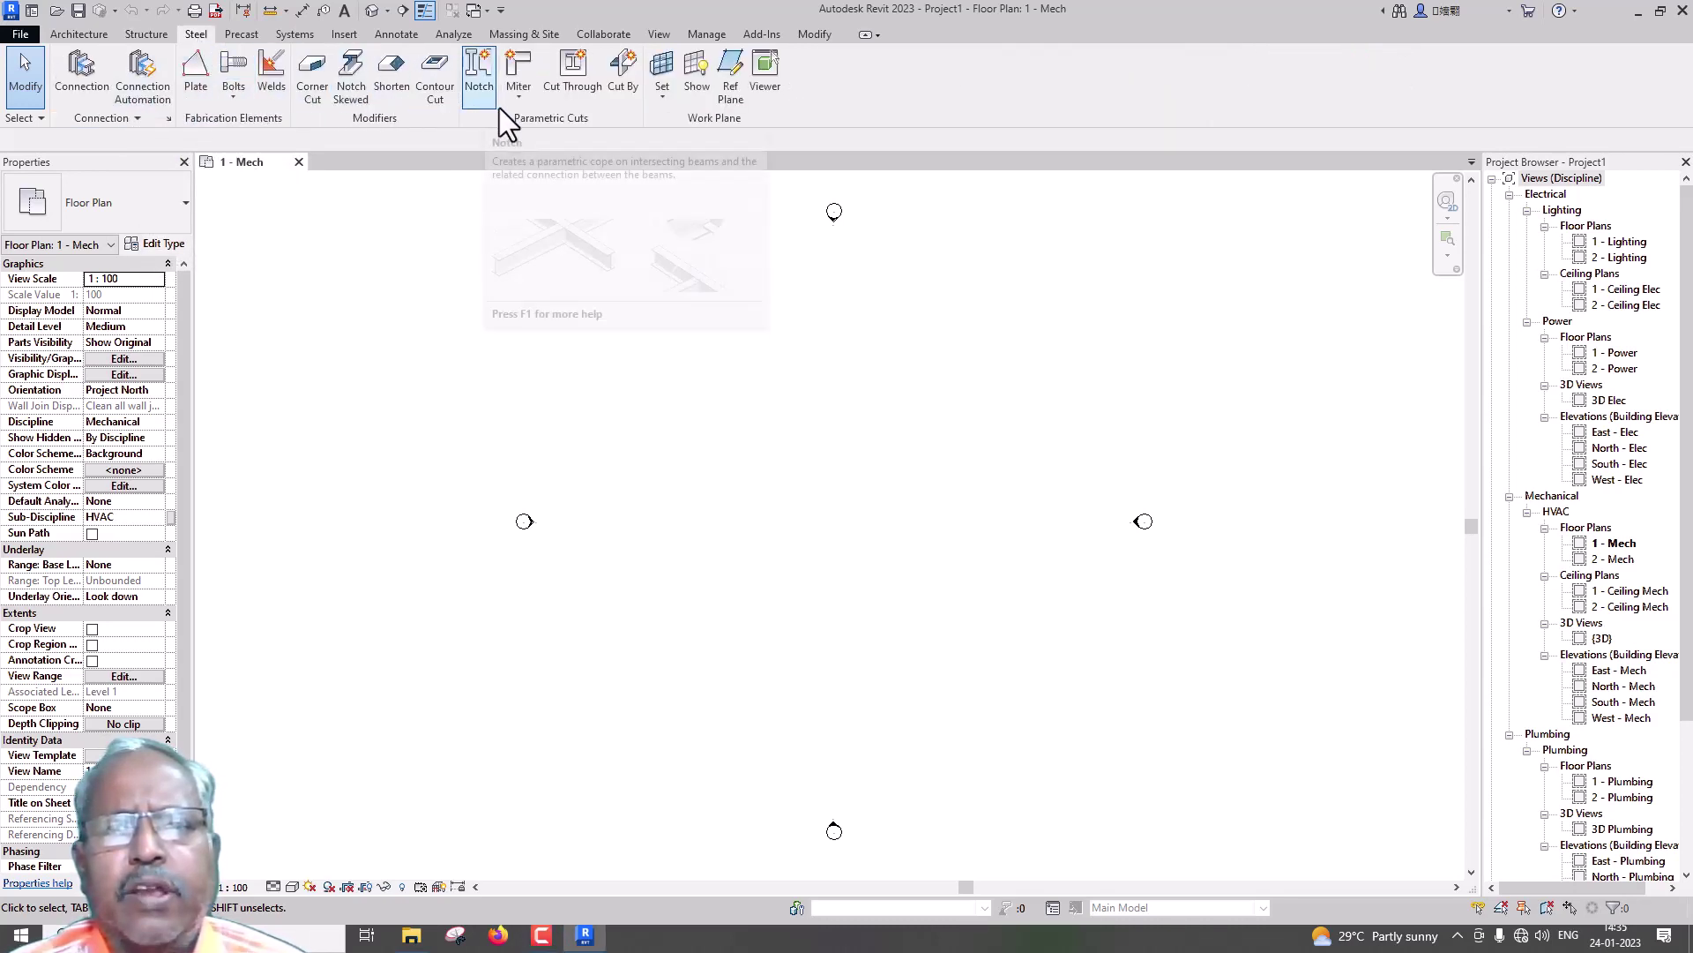
{"action": "left_click", "coordinate": [237, 35]}
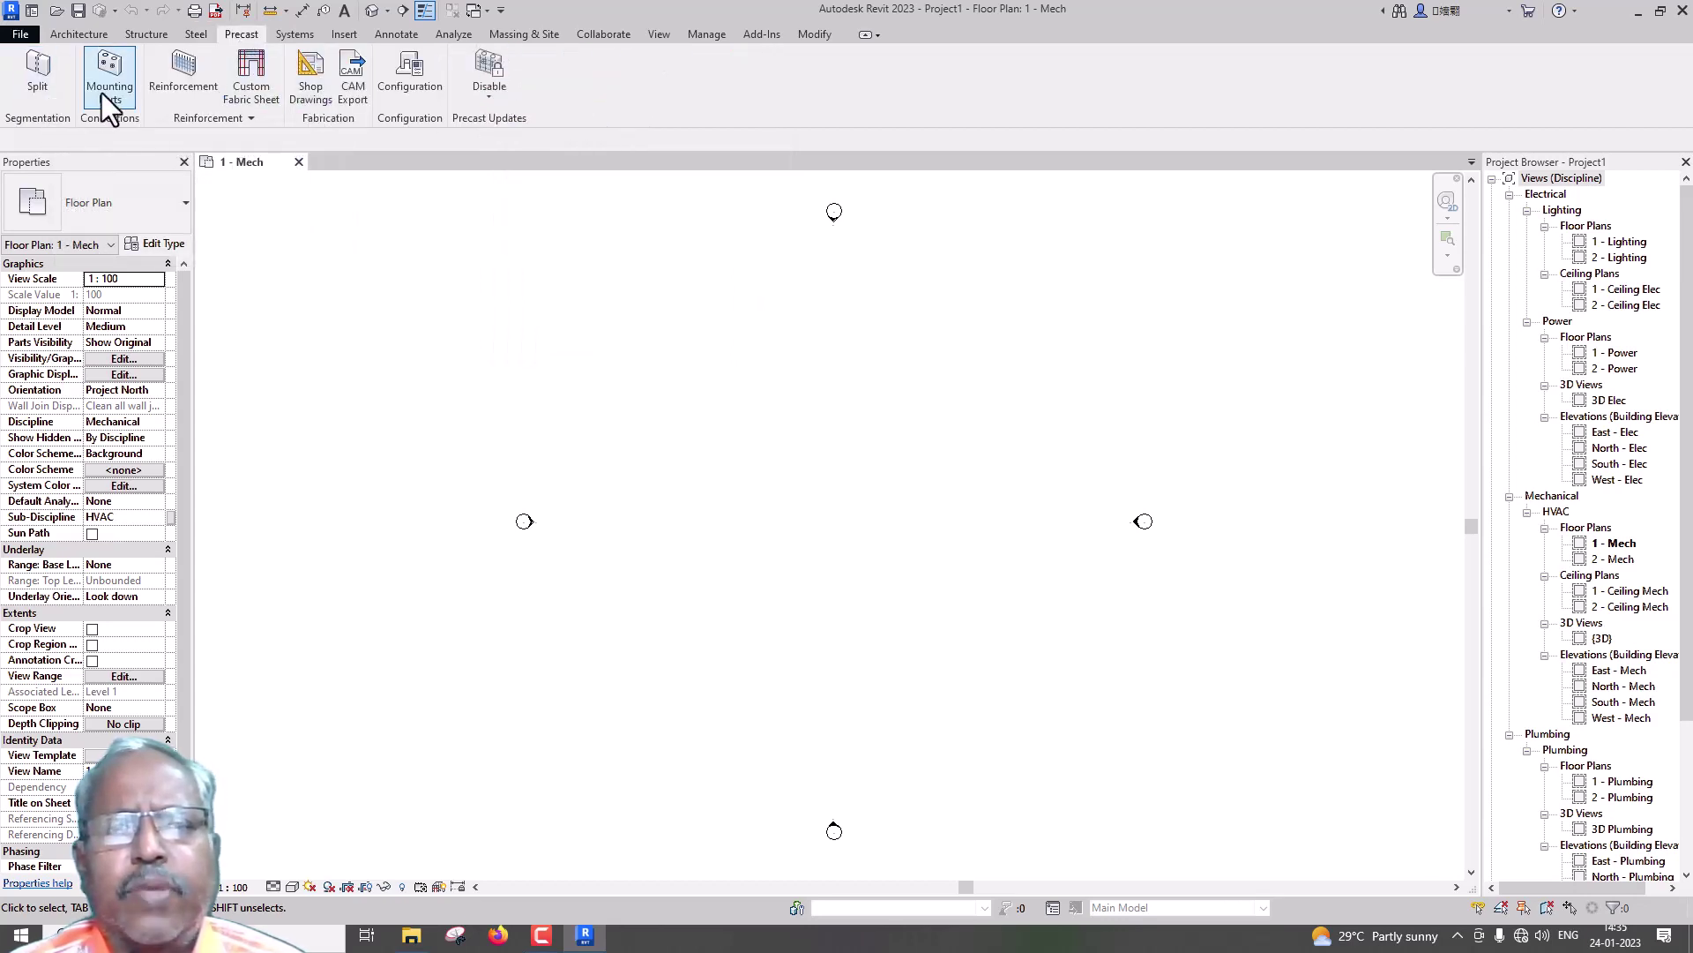
{"action": "left_click", "coordinate": [296, 35]}
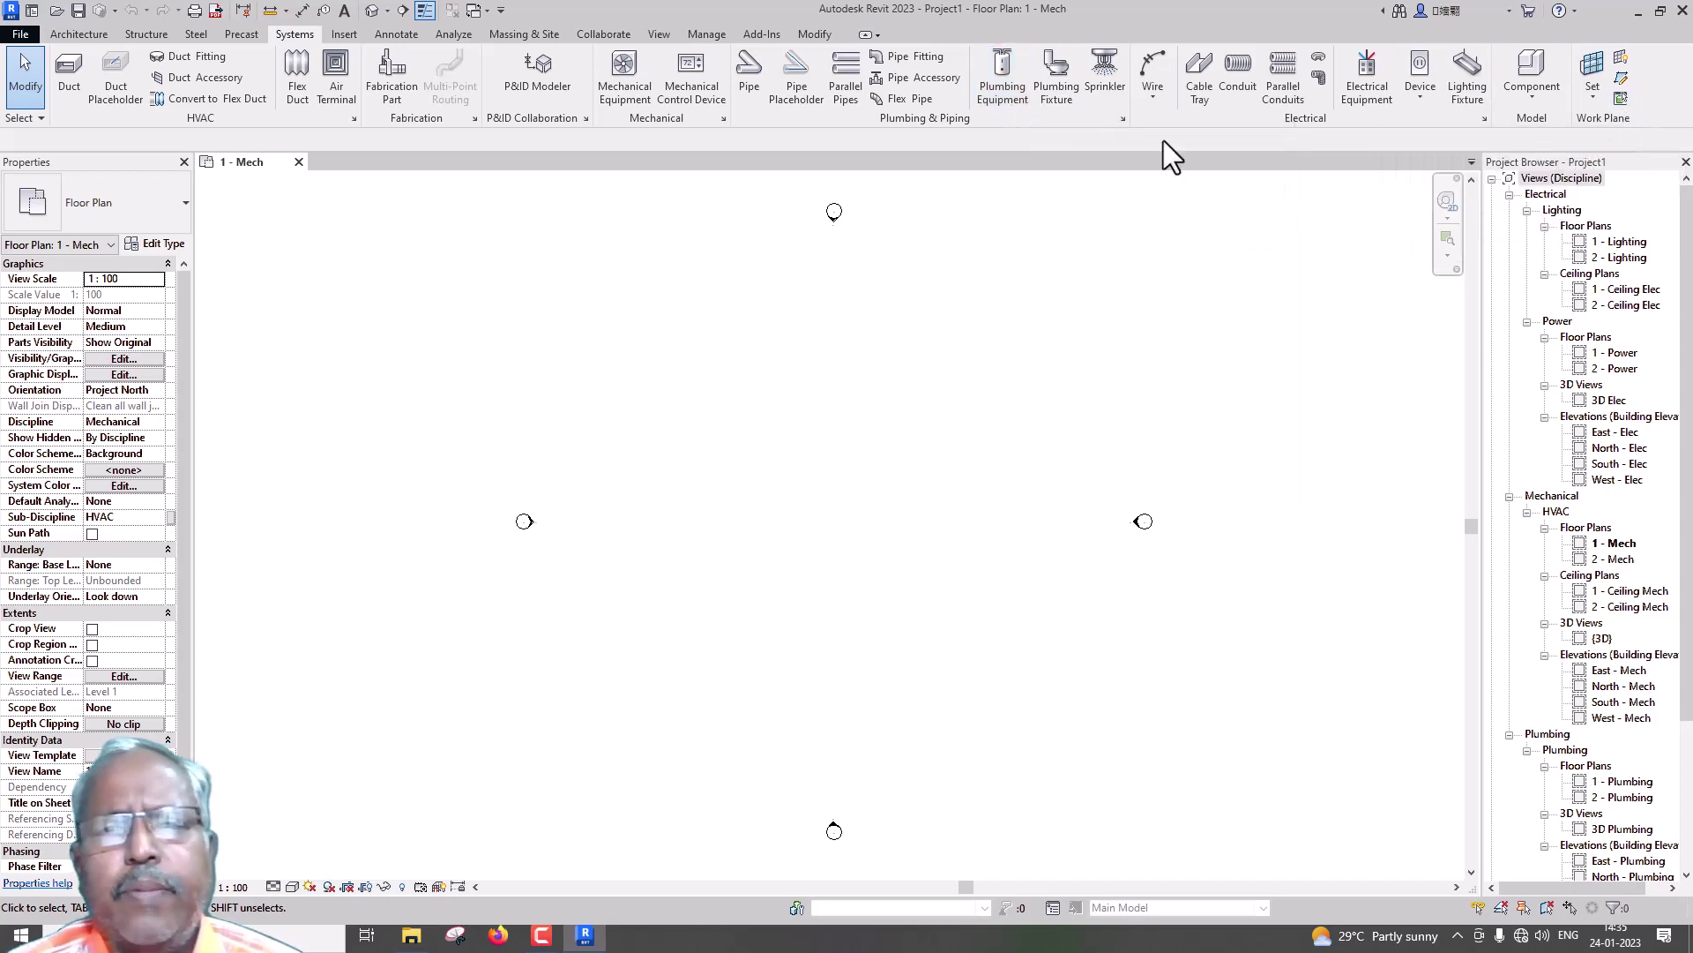
Step: Review the Insert, Annotate and Analyze ribbon tool sets
{"action": "left_click", "coordinate": [356, 36]}
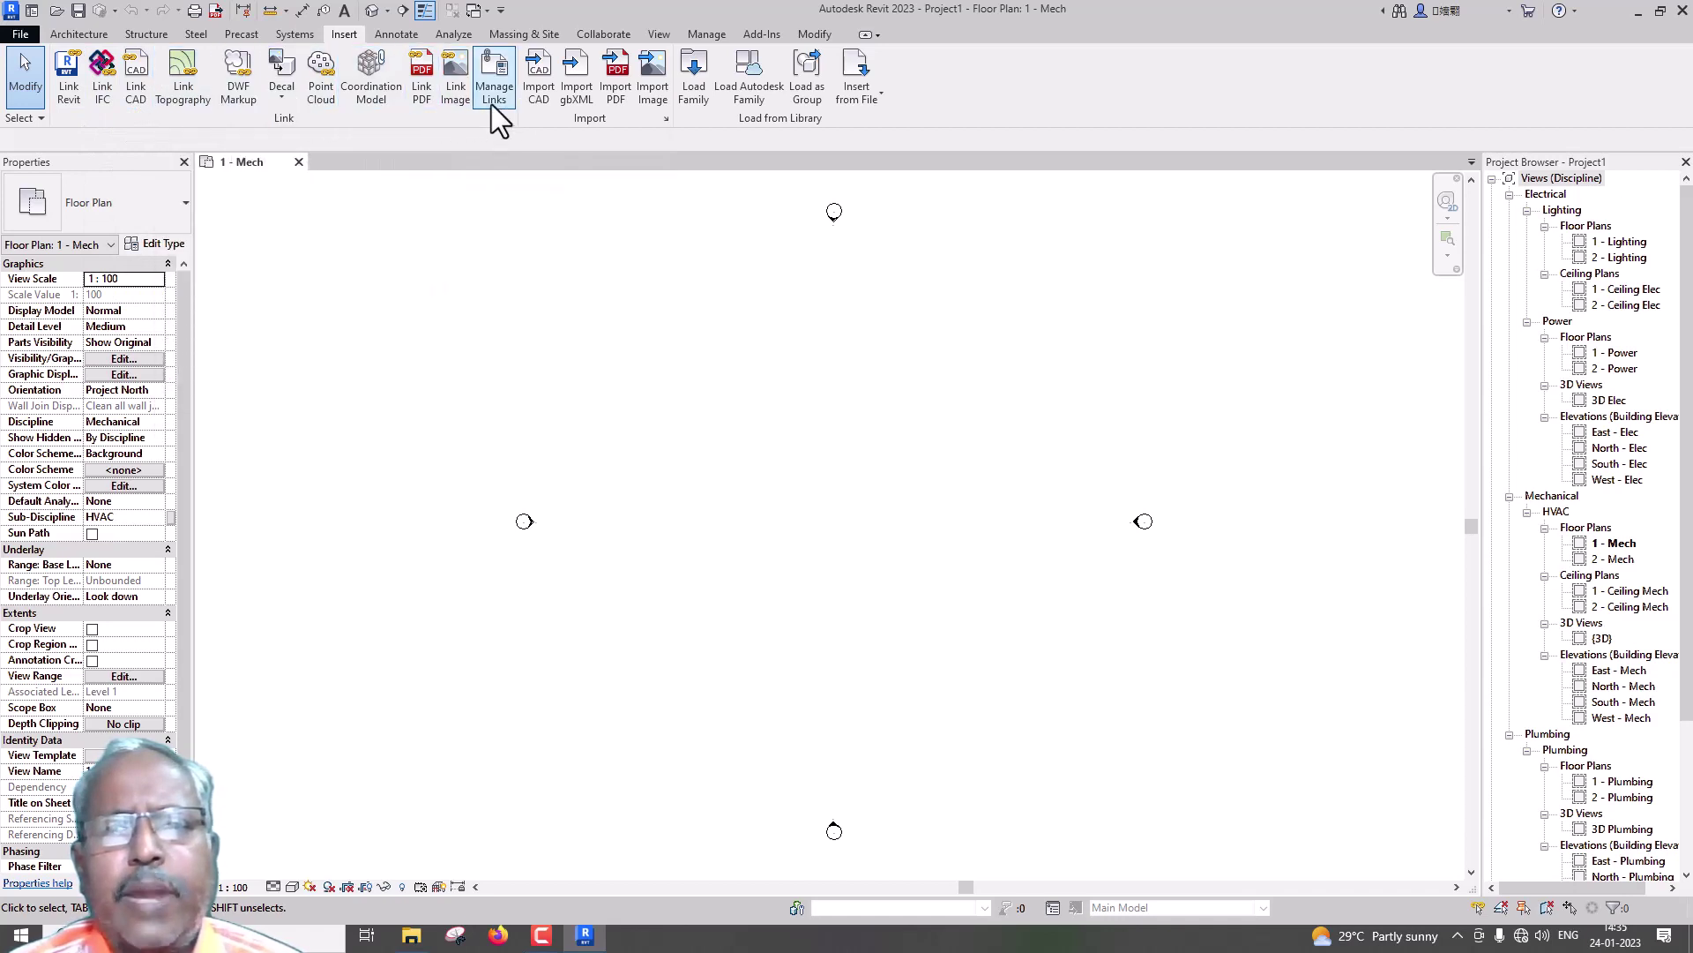
{"action": "left_click", "coordinate": [395, 33]}
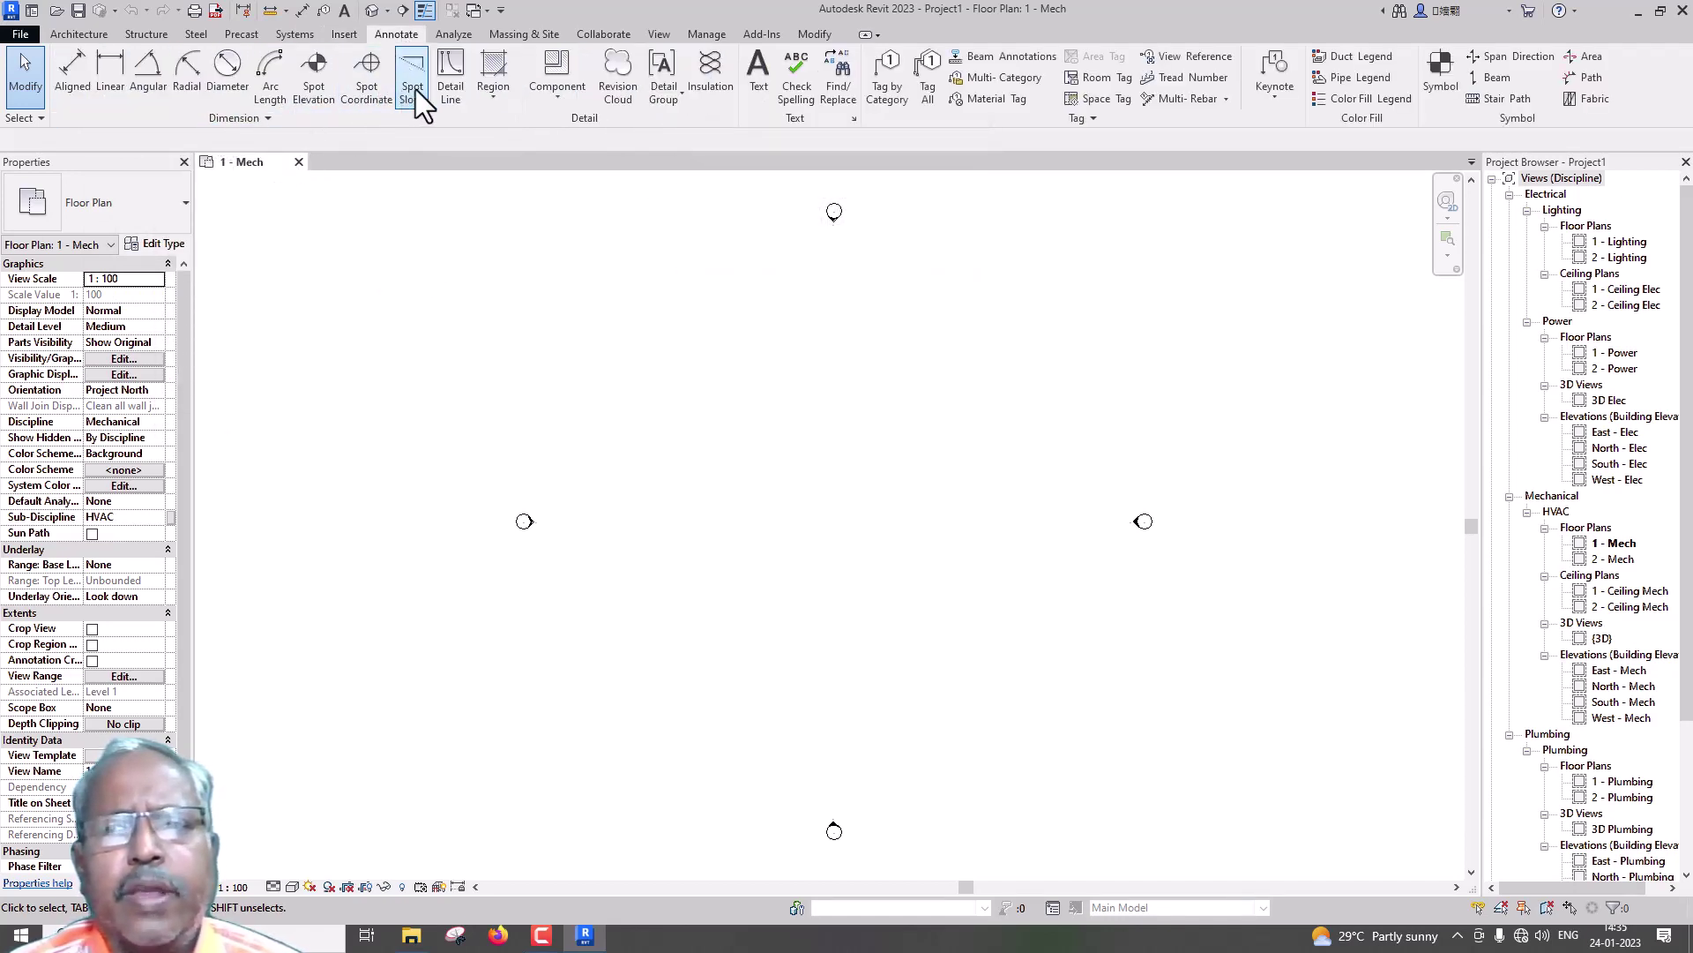
{"action": "left_click", "coordinate": [454, 34]}
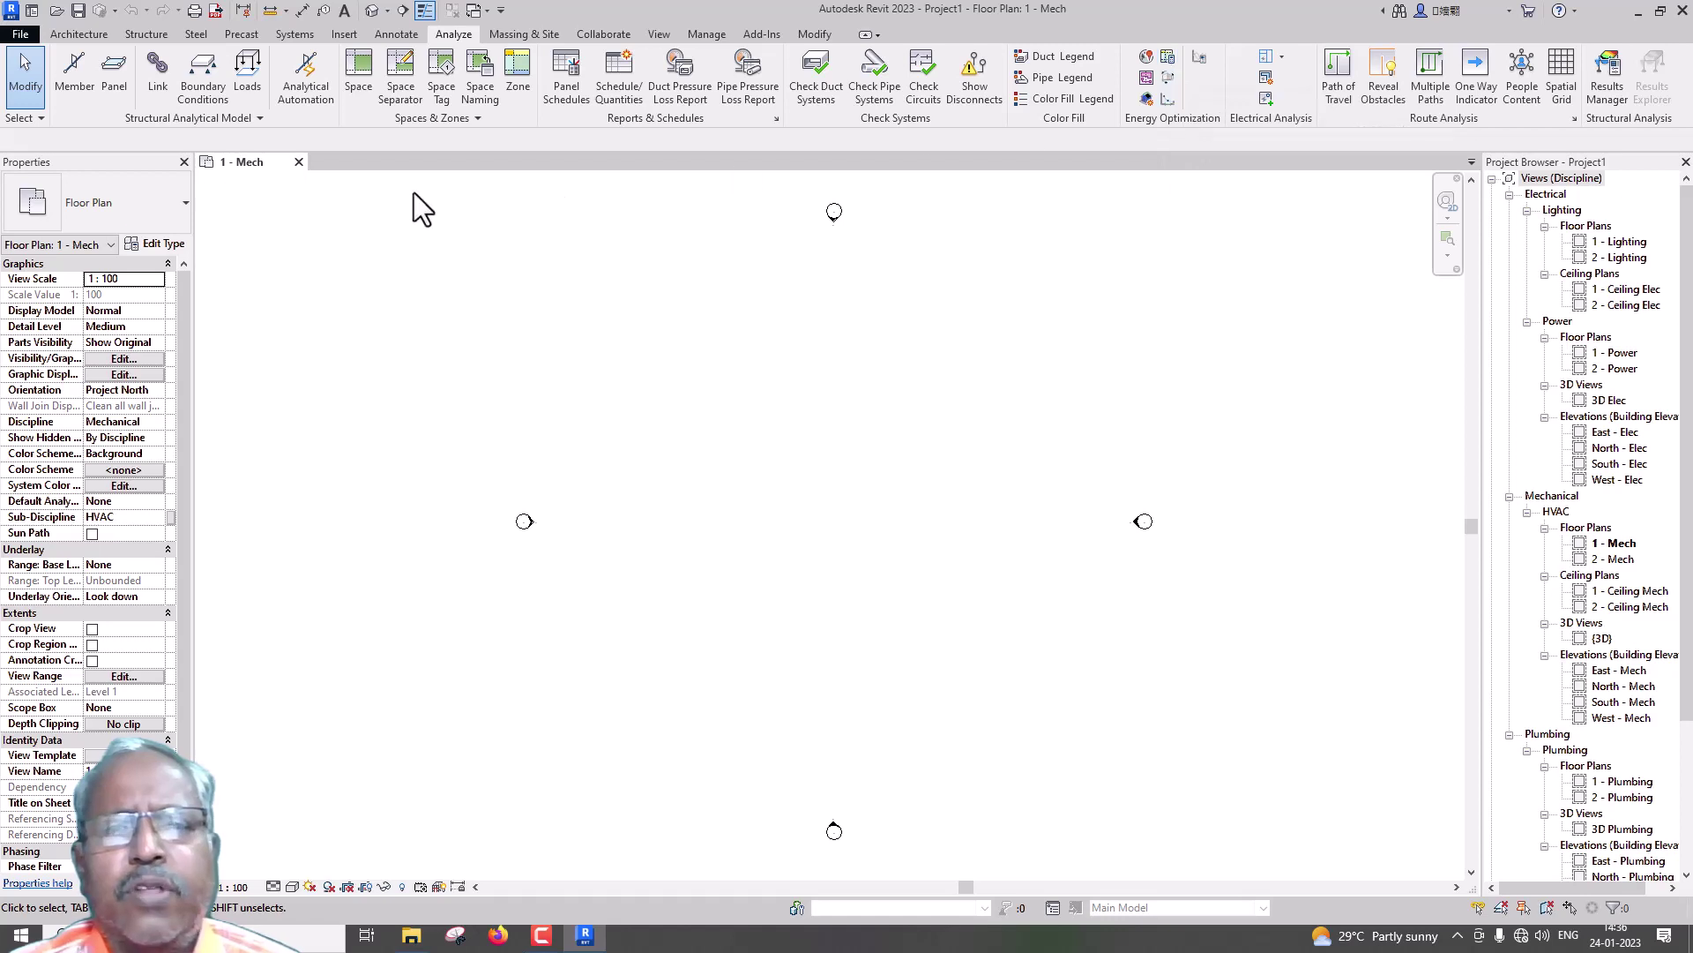
Step: Turn off the structural analysis tools in the Options dialog's User Interface settings
{"action": "left_click", "coordinate": [20, 36]}
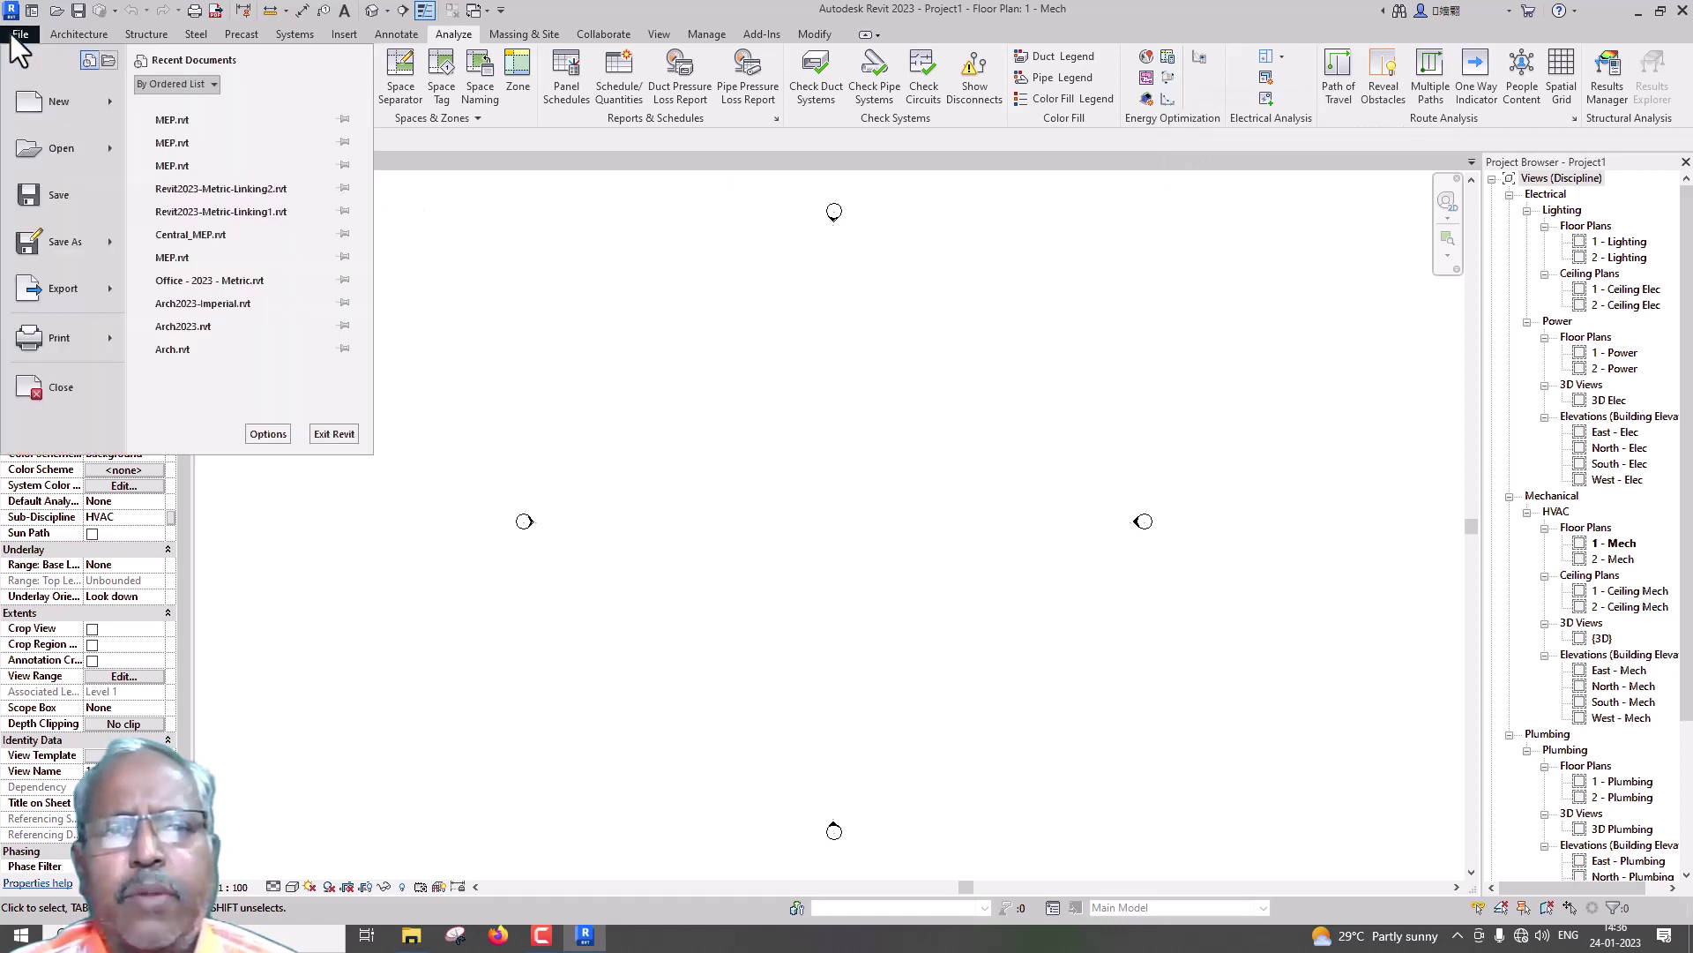
{"action": "left_click", "coordinate": [261, 436]}
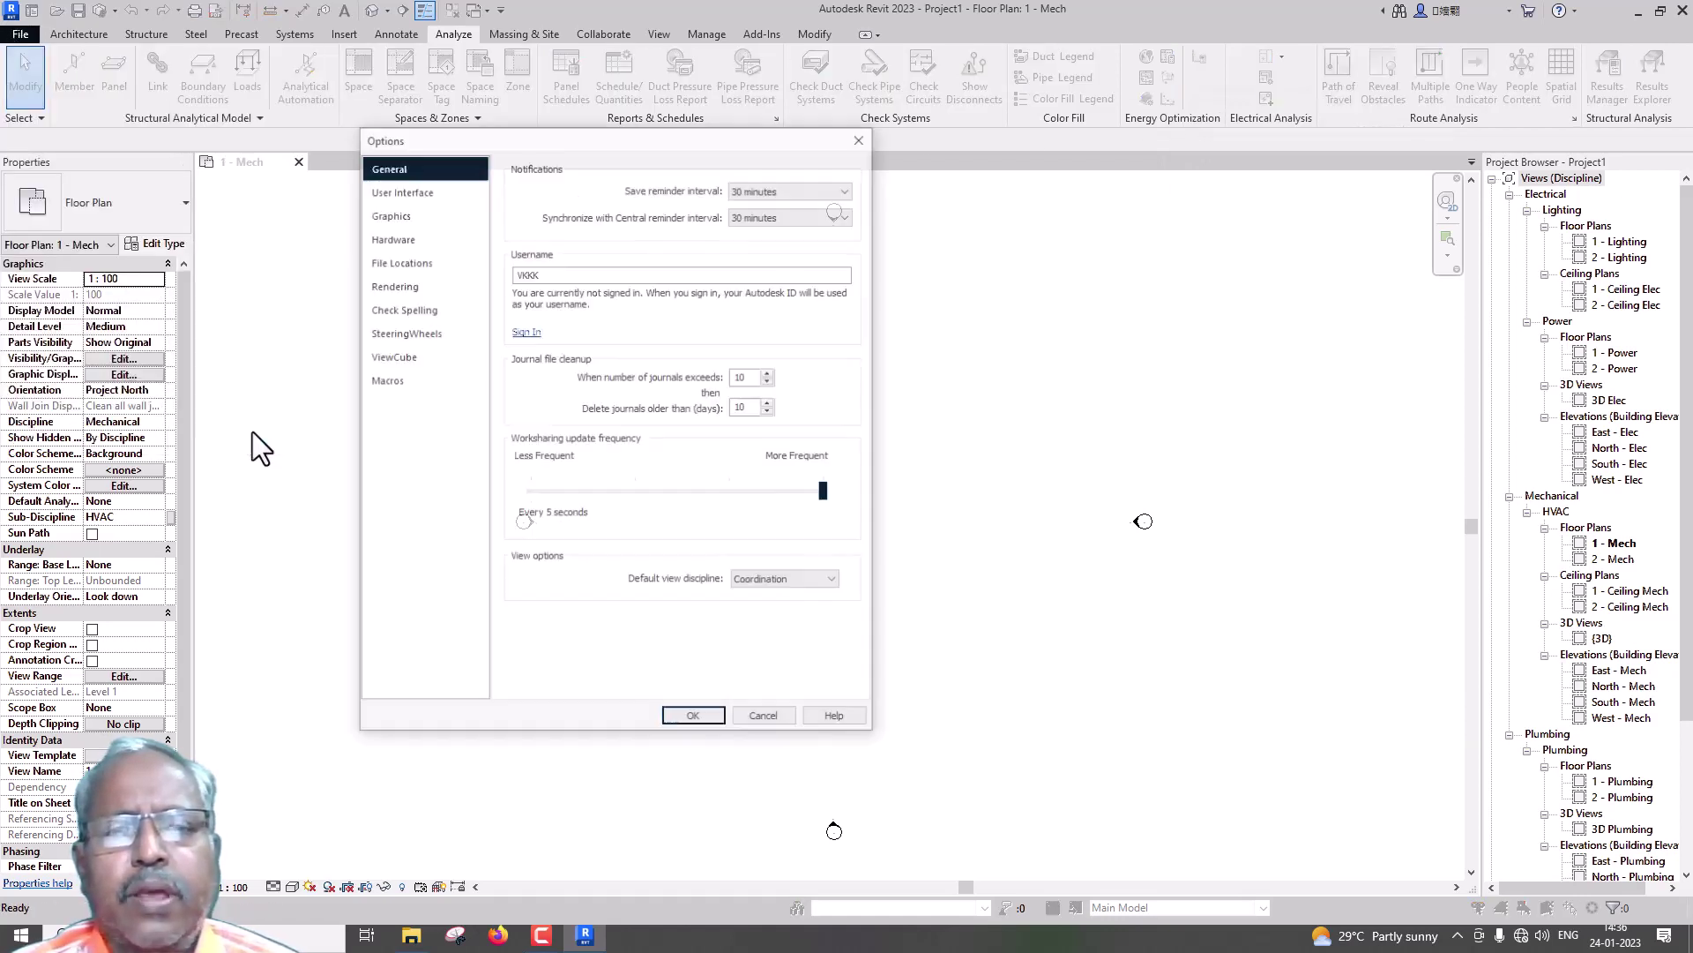
{"action": "left_click", "coordinate": [404, 191]}
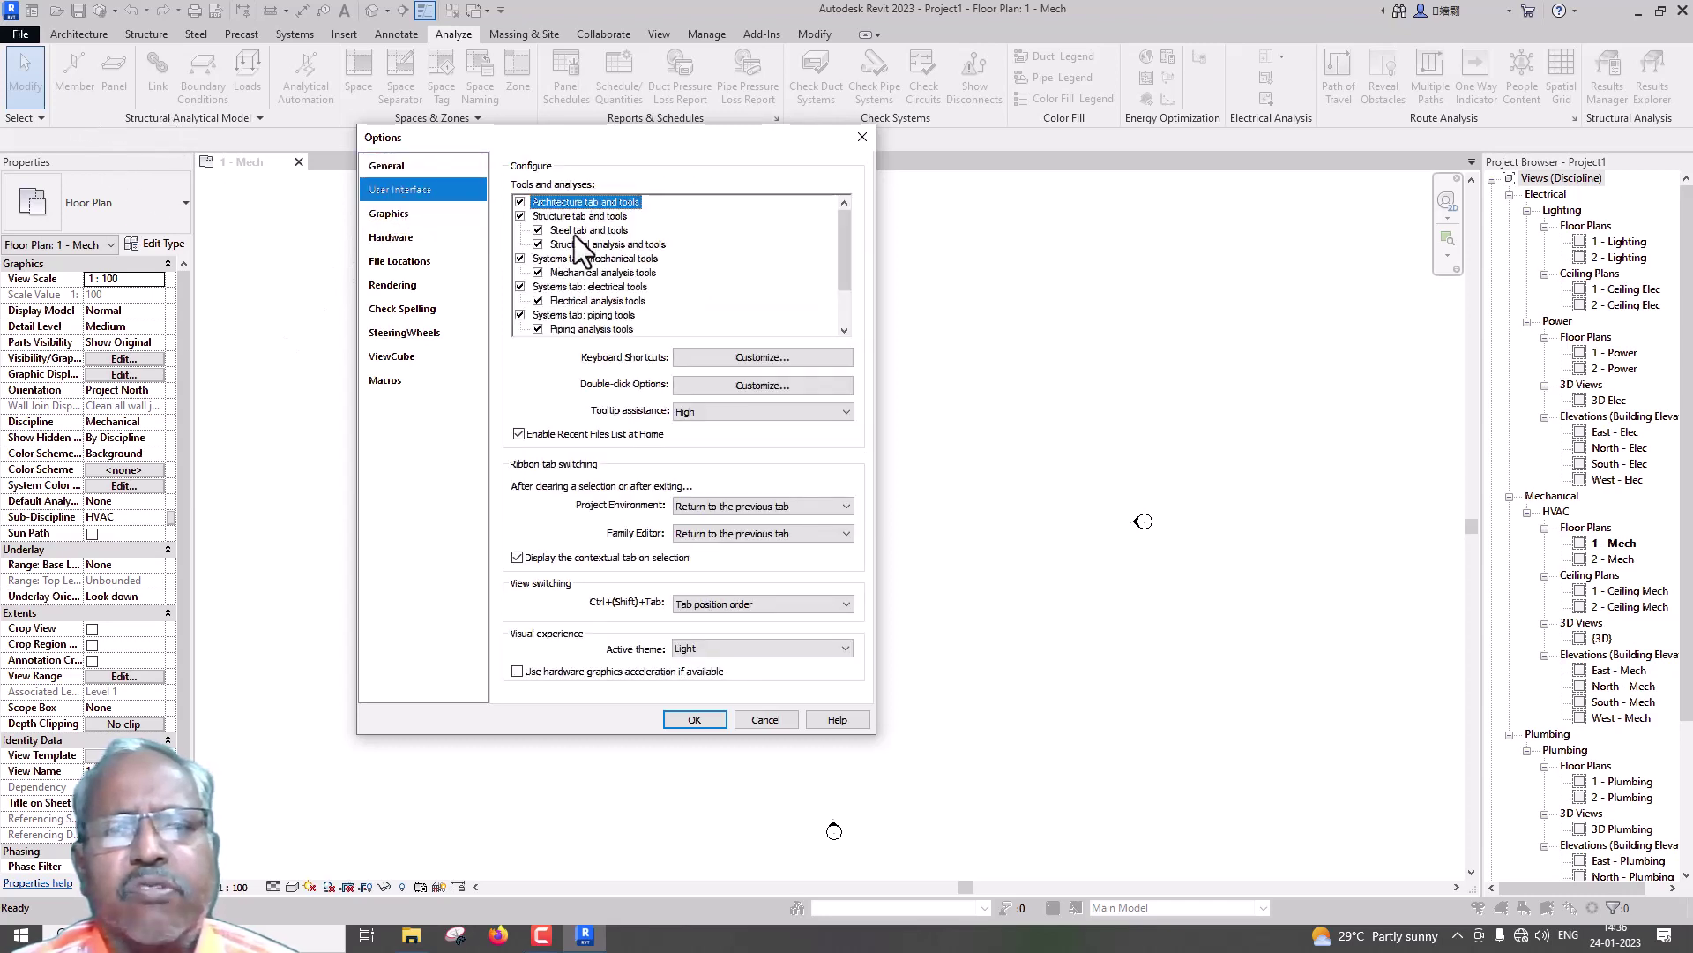
{"action": "left_click", "coordinate": [541, 245]}
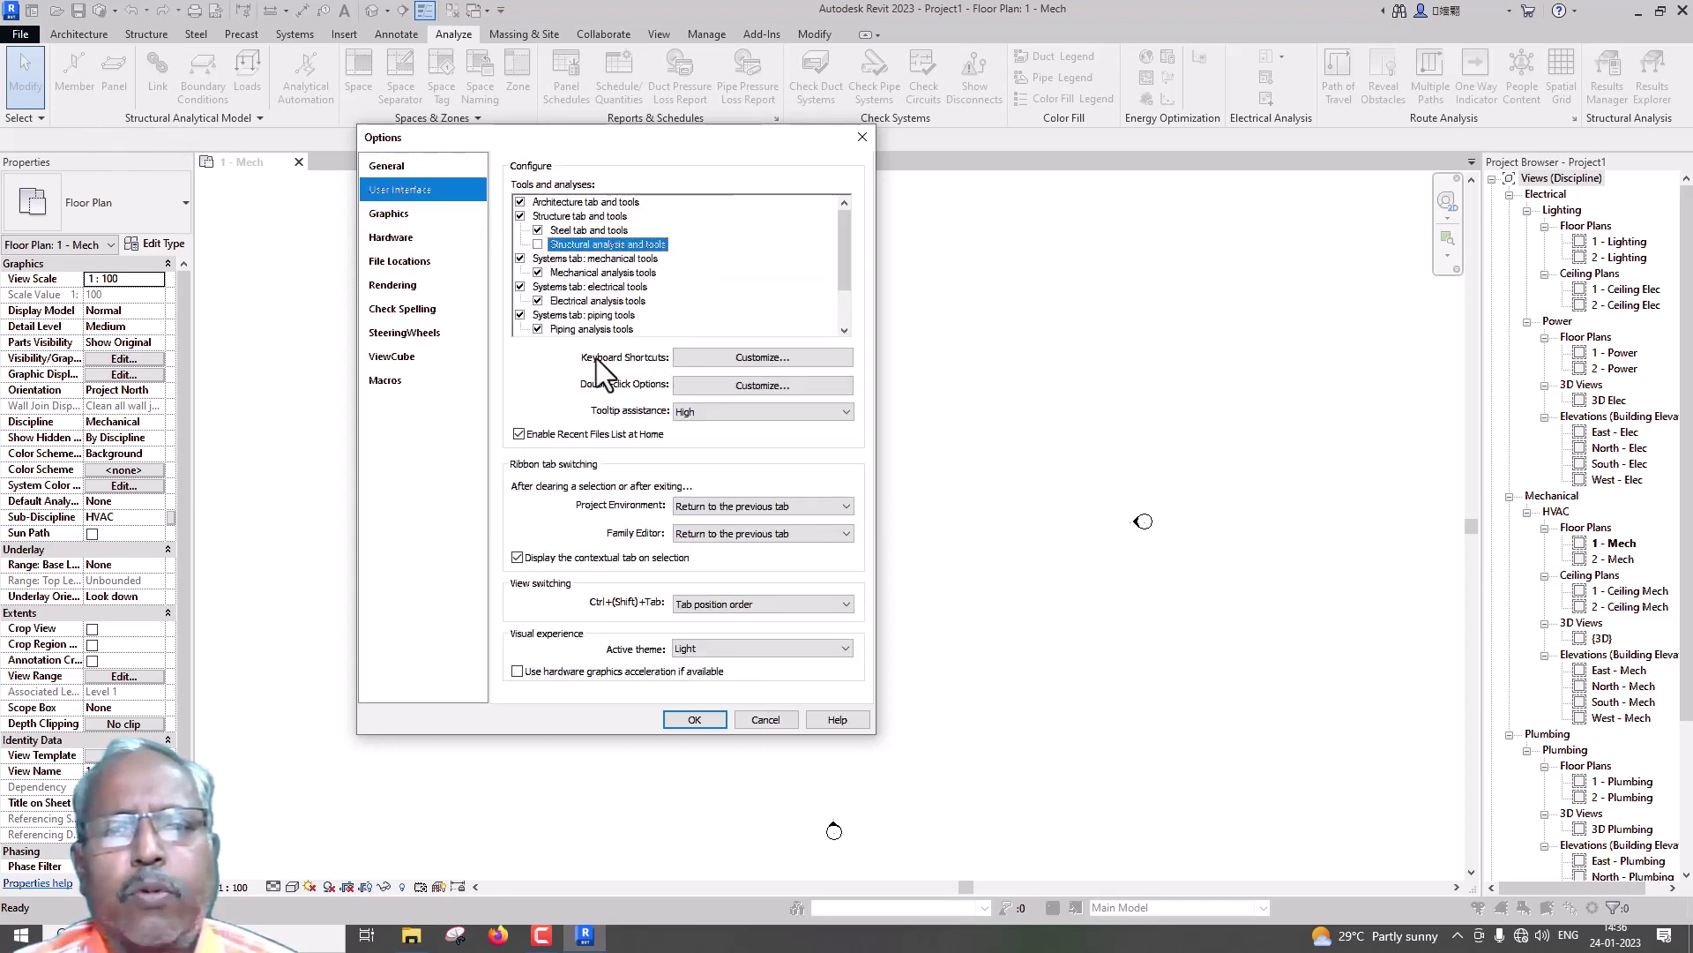
{"action": "left_click", "coordinate": [695, 719]}
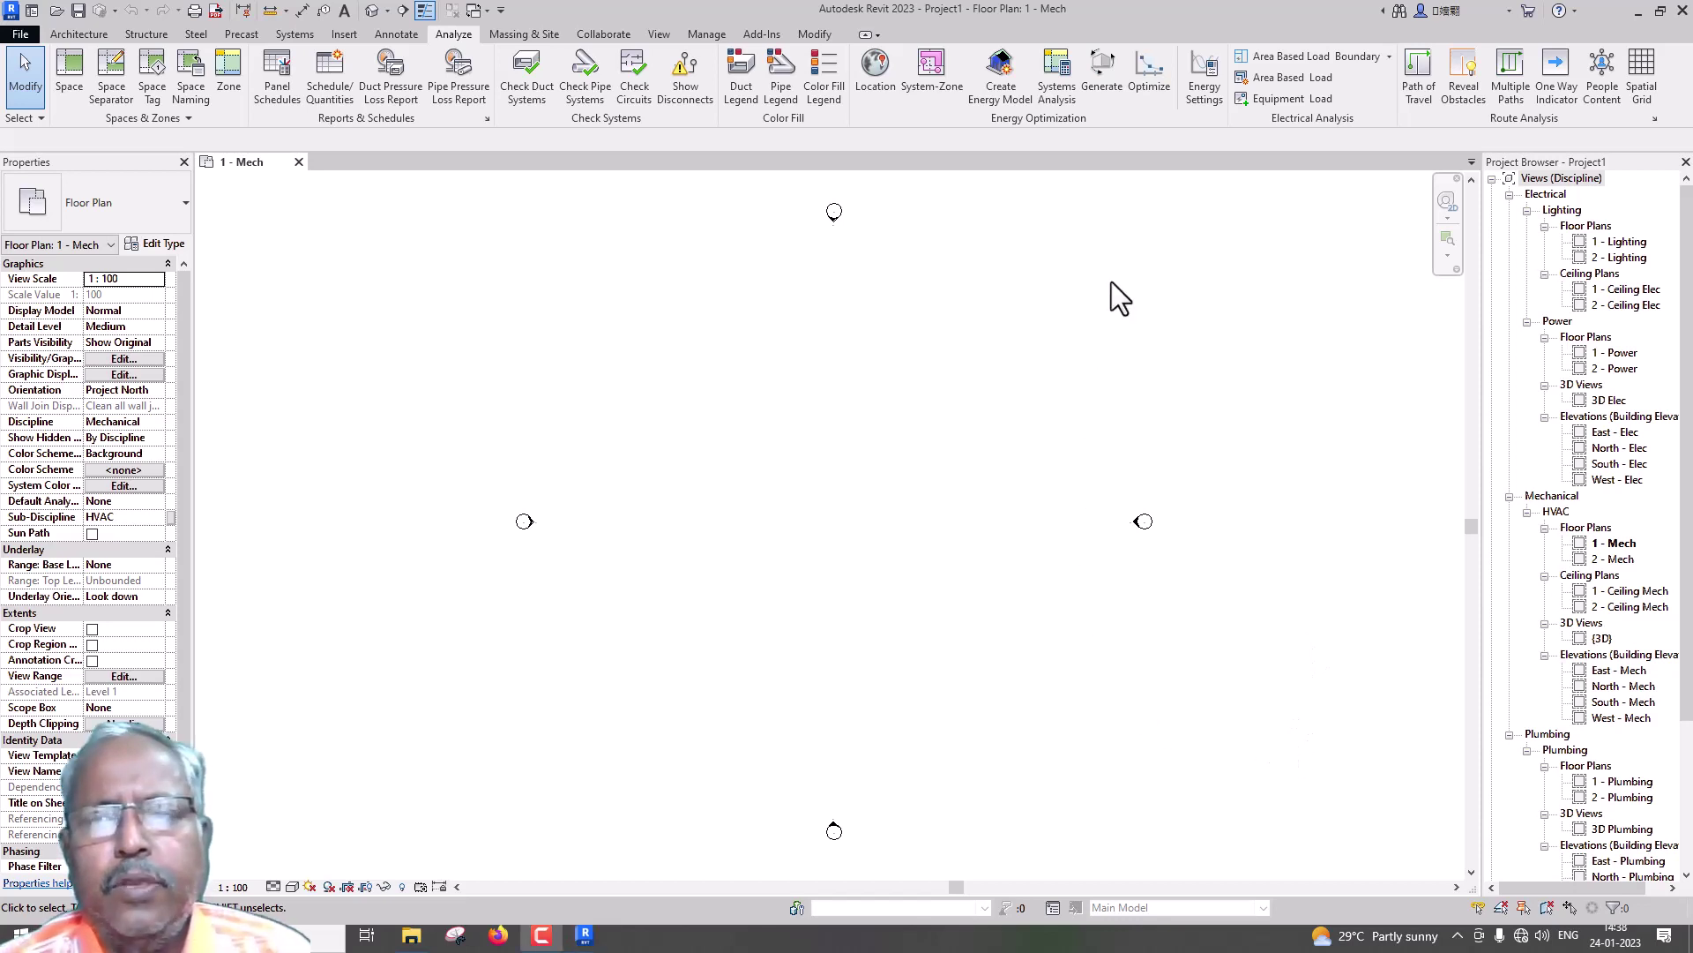
{"action": "left_click", "coordinate": [1207, 89]}
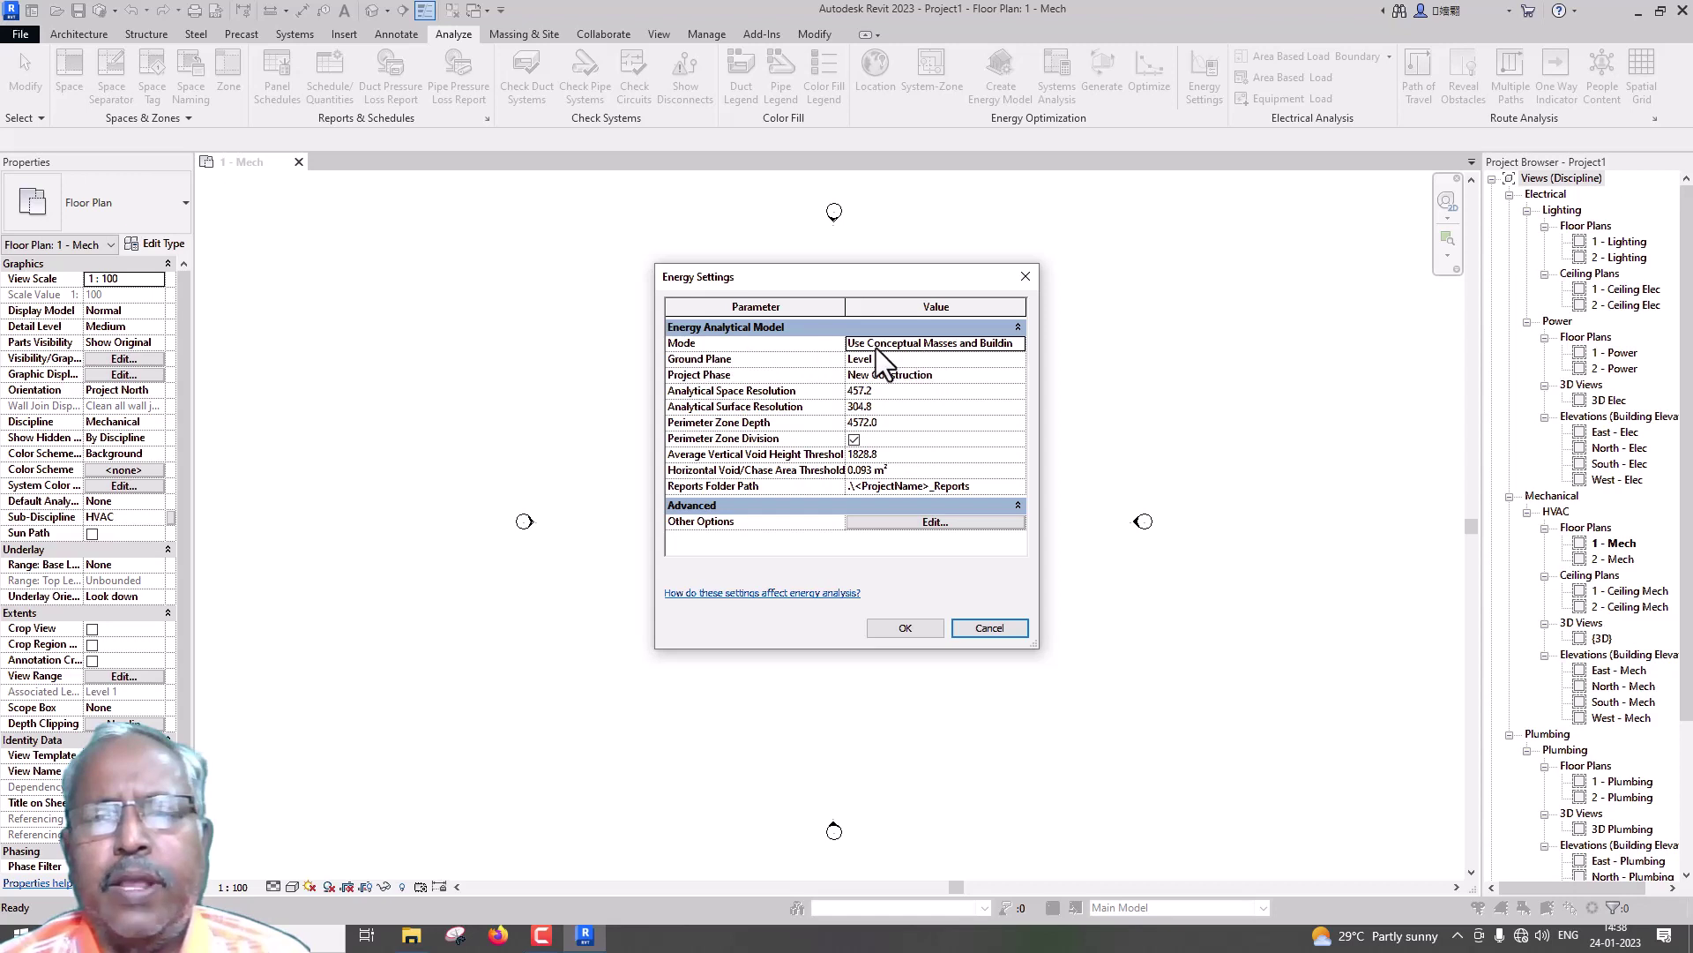
{"action": "left_click", "coordinate": [996, 349]}
{"action": "left_click", "coordinate": [1017, 345]}
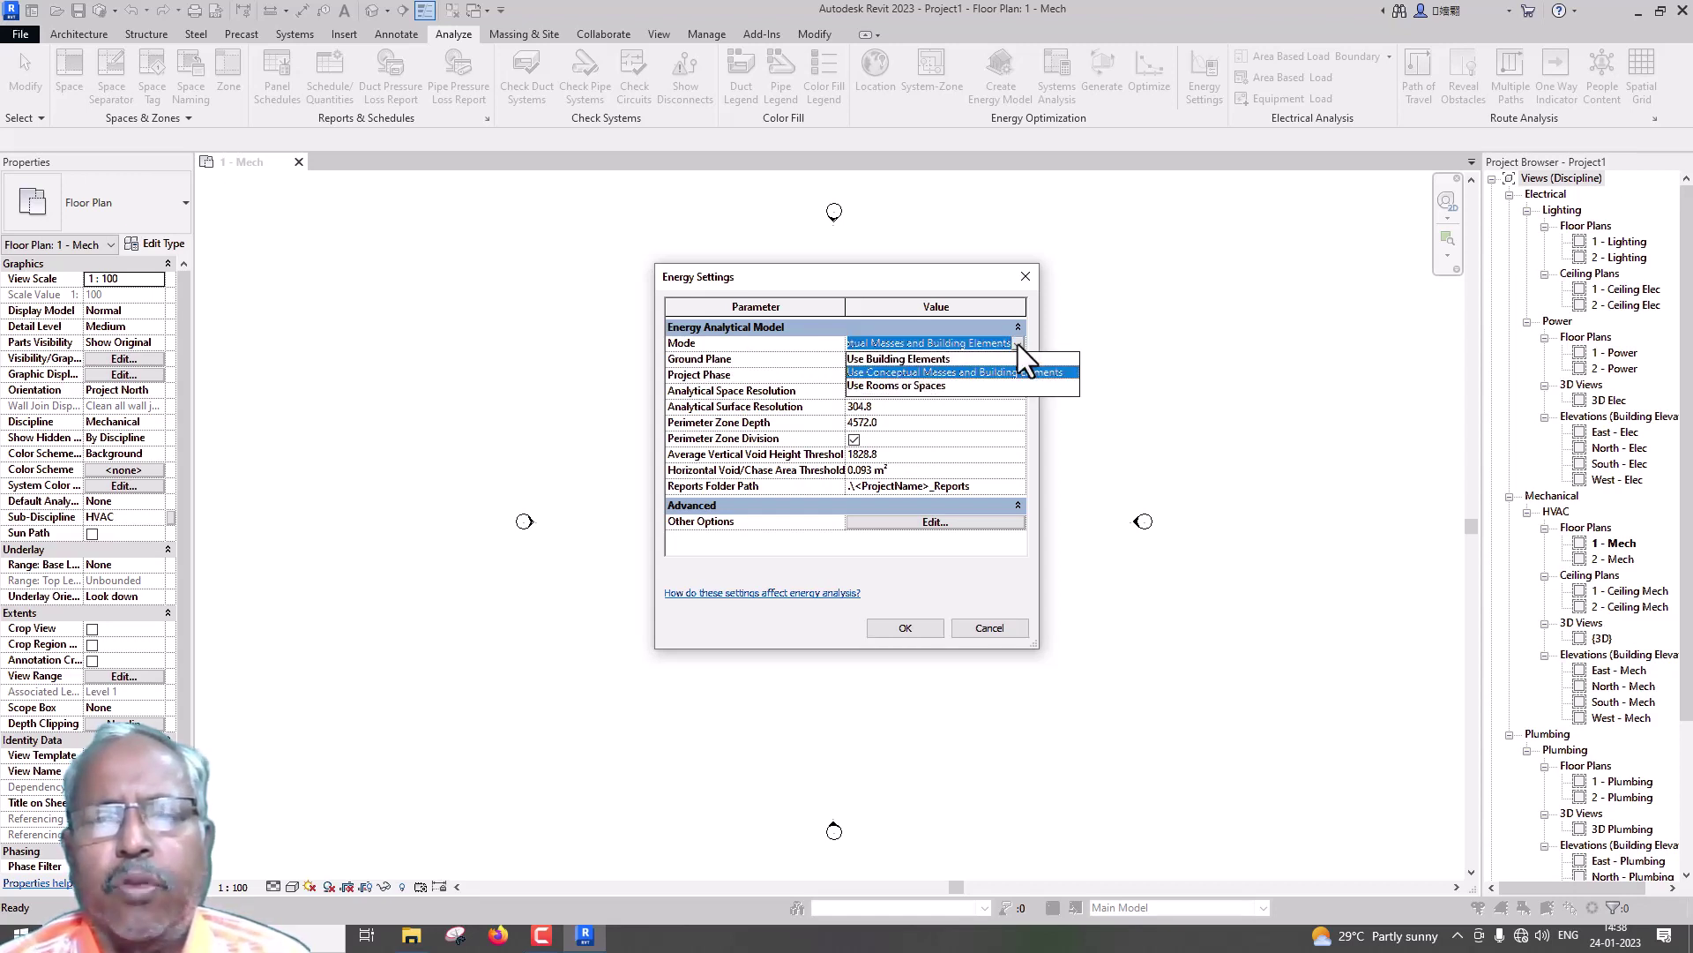
{"action": "left_click", "coordinate": [863, 287]}
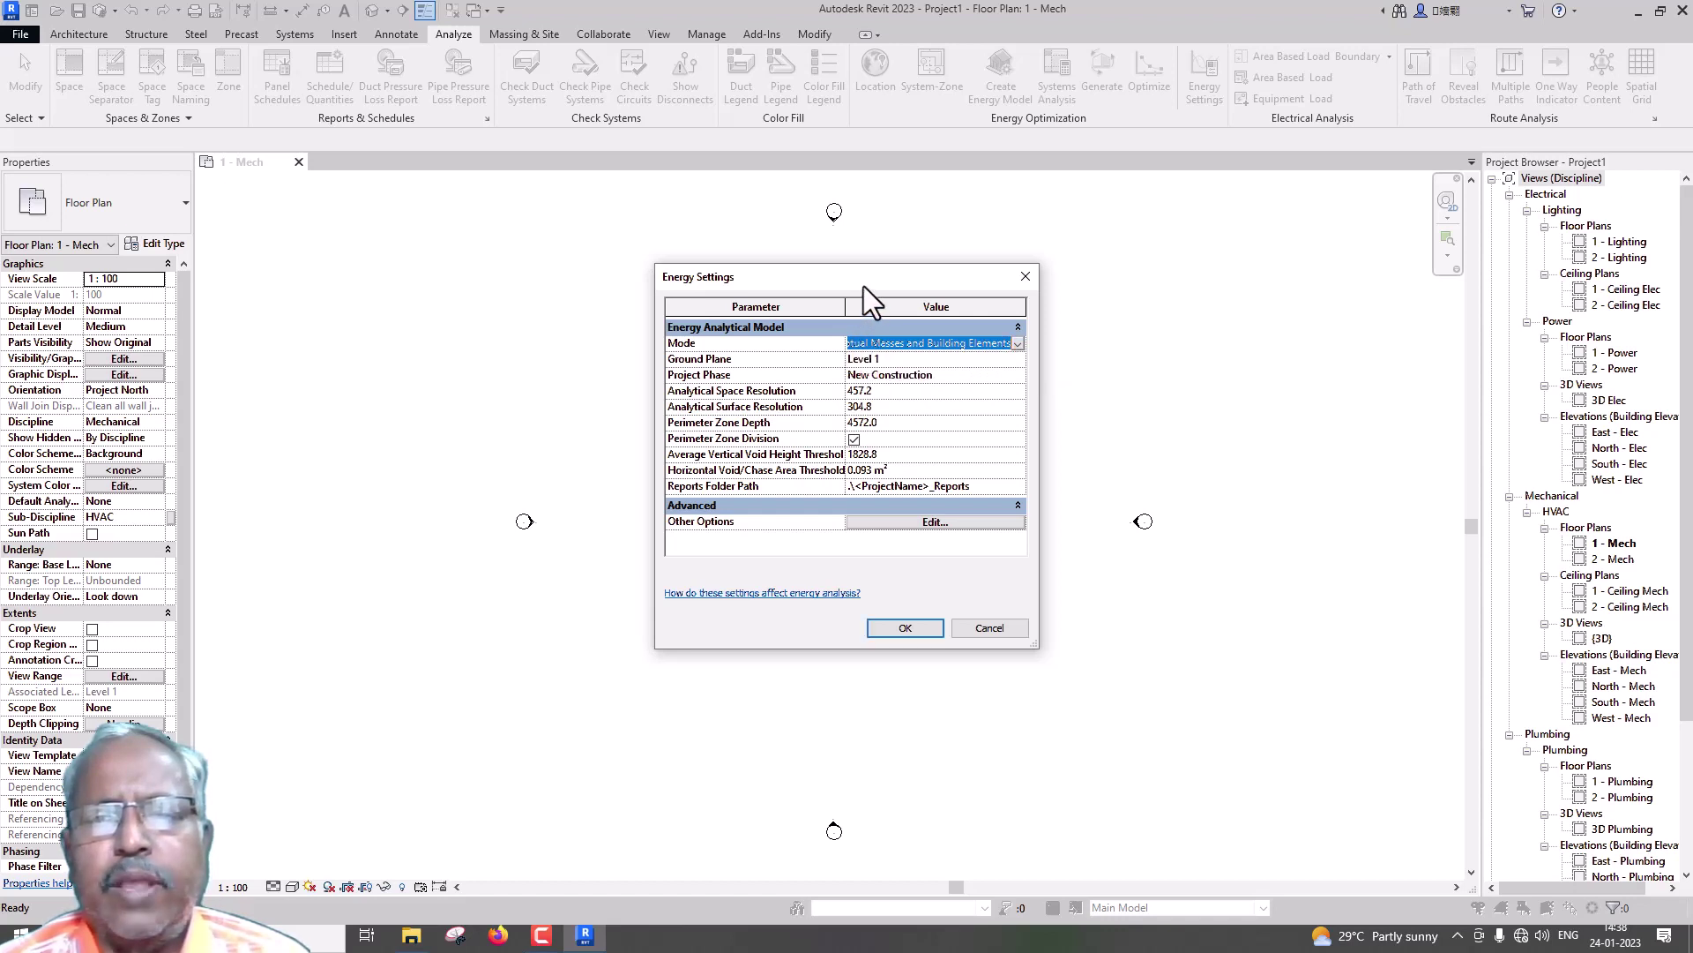
{"action": "left_click", "coordinate": [932, 522]}
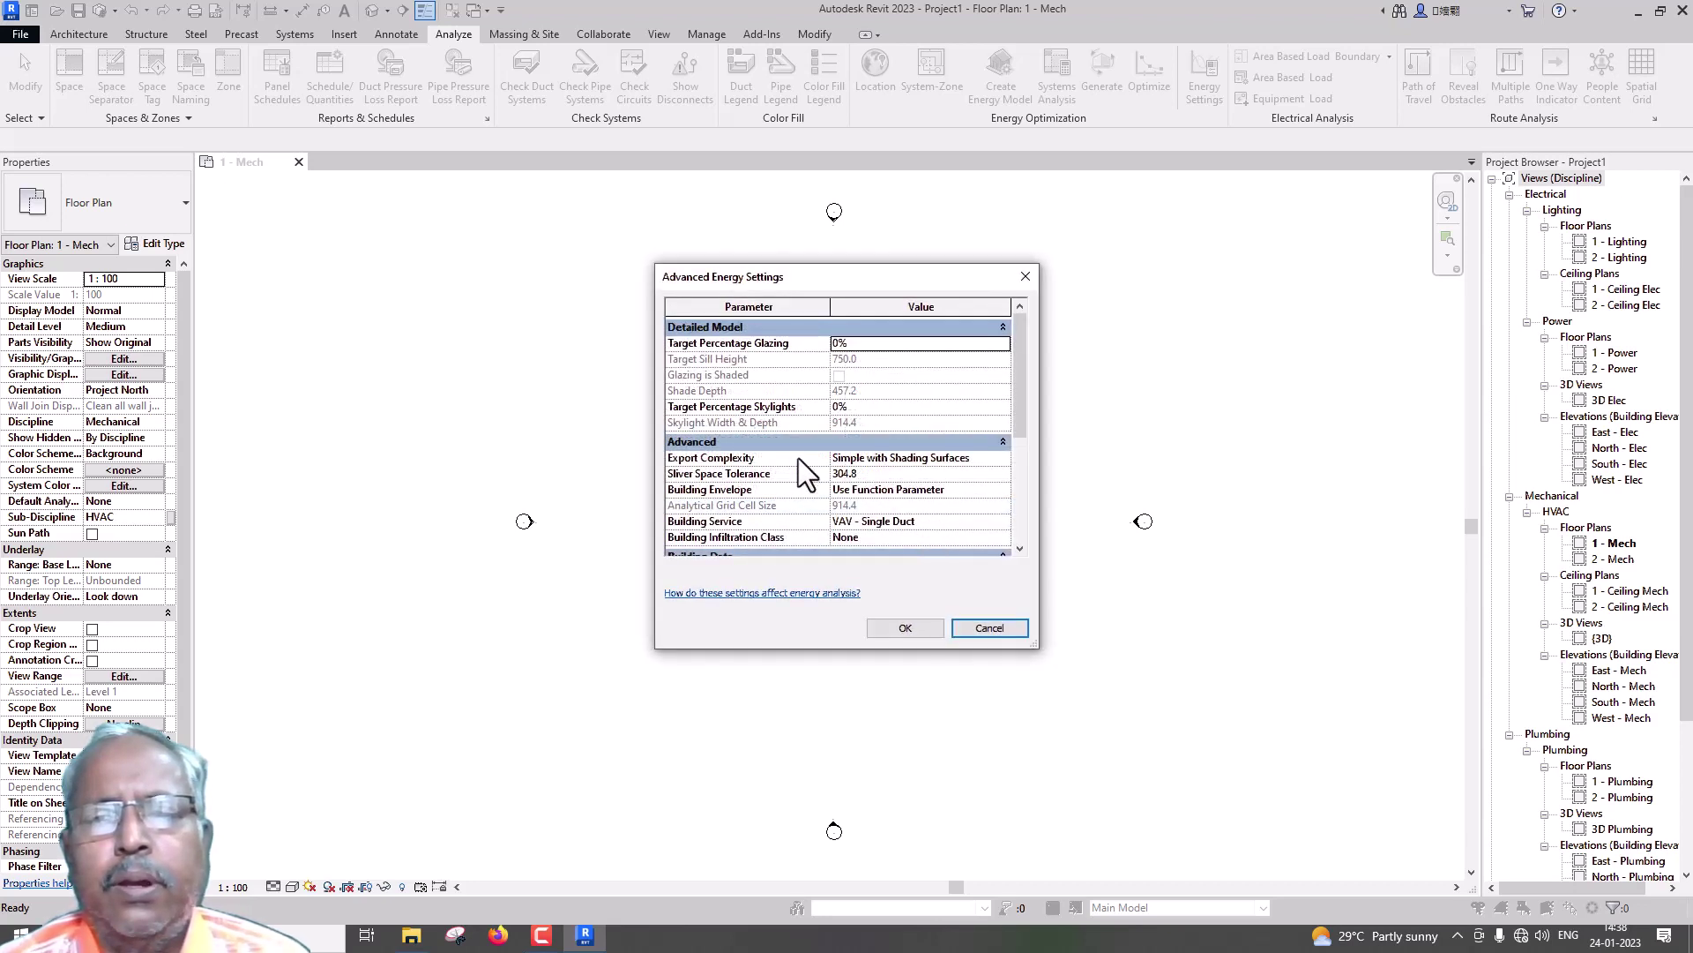
{"action": "mouse_move", "coordinate": [1018, 427]}
{"action": "left_mouse_down"}
{"action": "mouse_move", "coordinate": [1023, 539]}
{"action": "mouse_move", "coordinate": [1039, 517]}
{"action": "left_mouse_up"}
{"action": "left_click", "coordinate": [996, 630]}
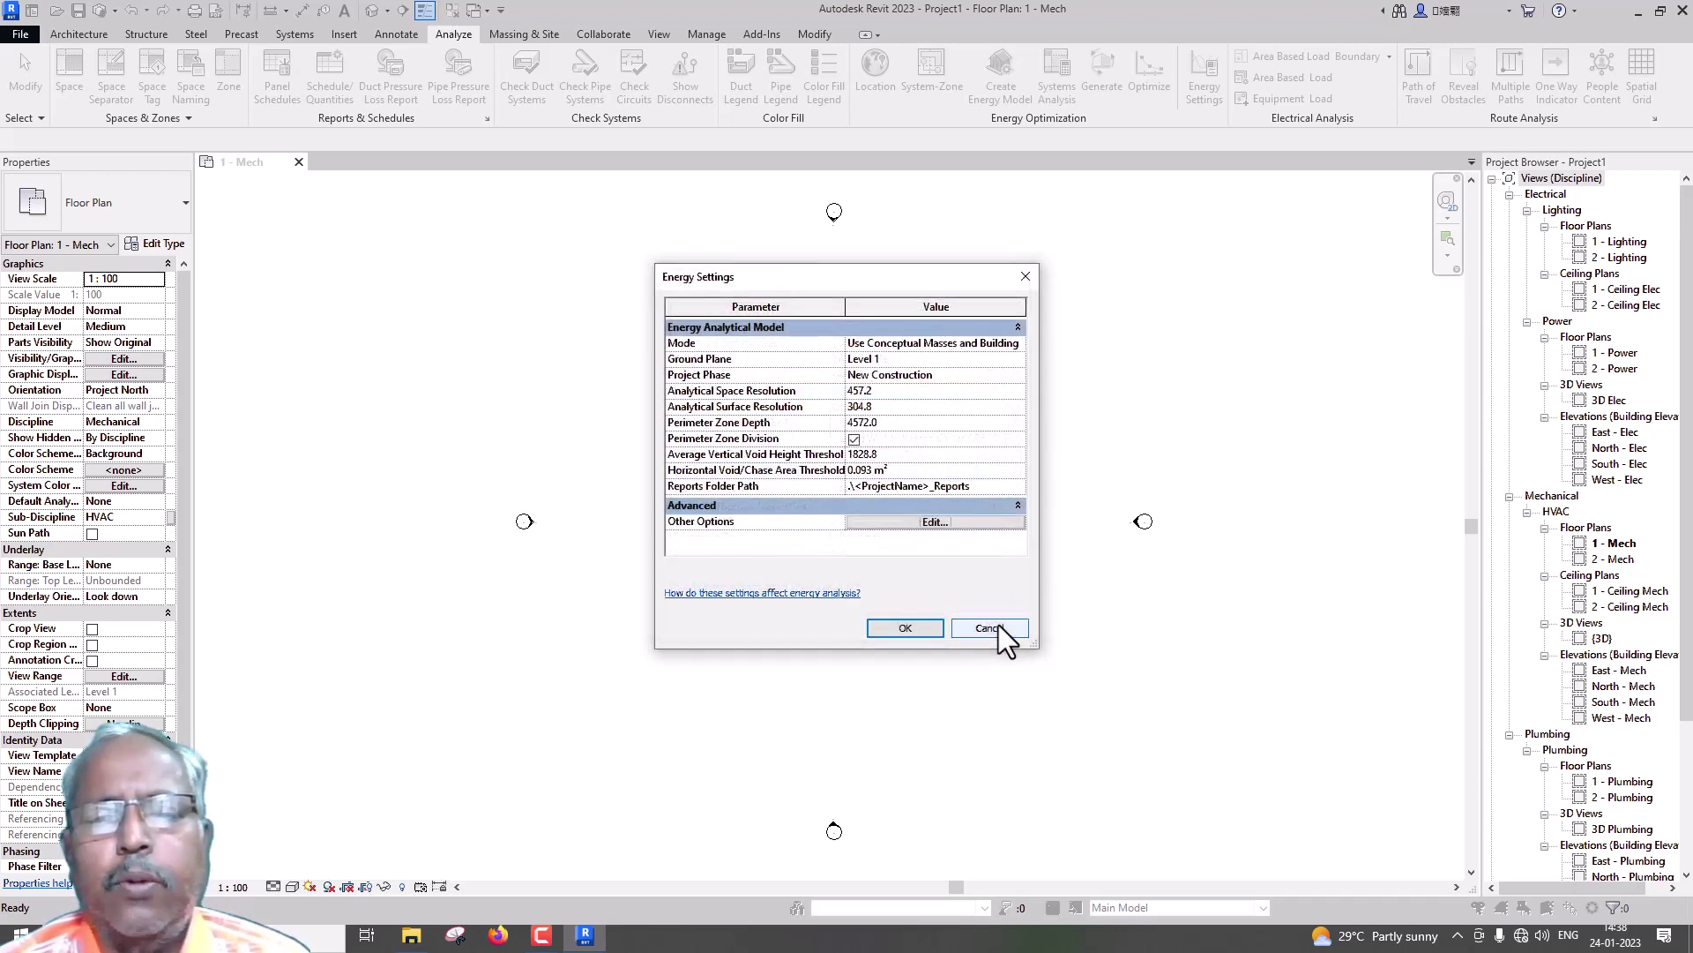
{"action": "left_click", "coordinate": [999, 628]}
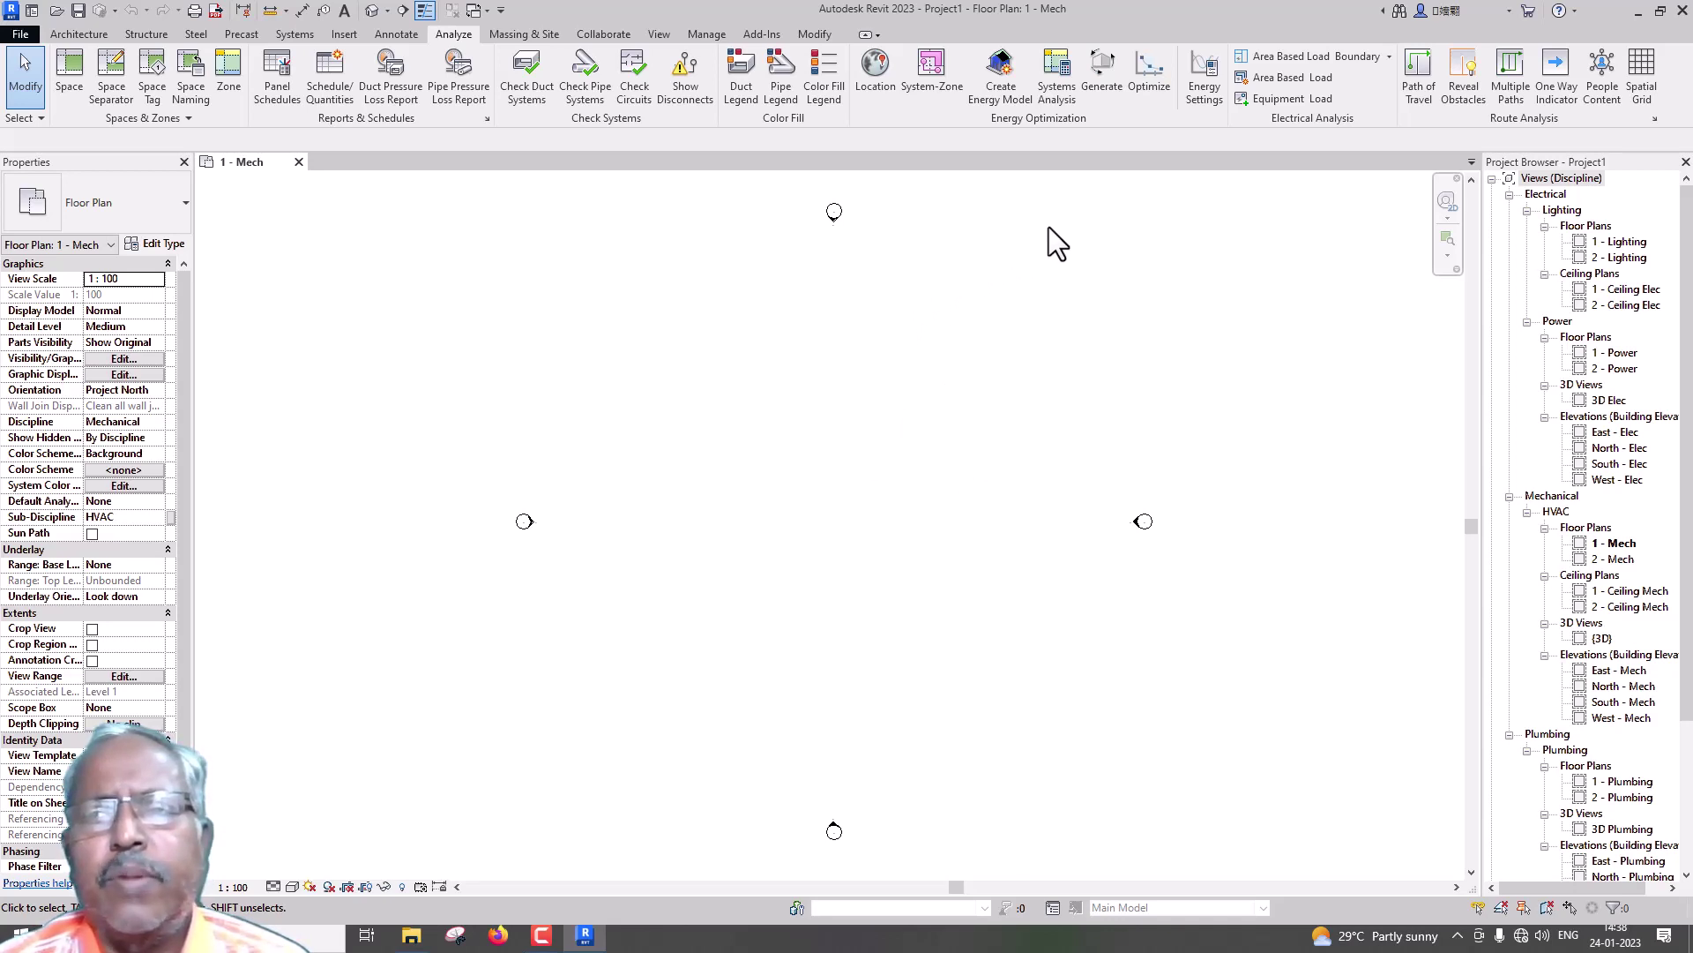
{"action": "left_click", "coordinate": [1461, 86]}
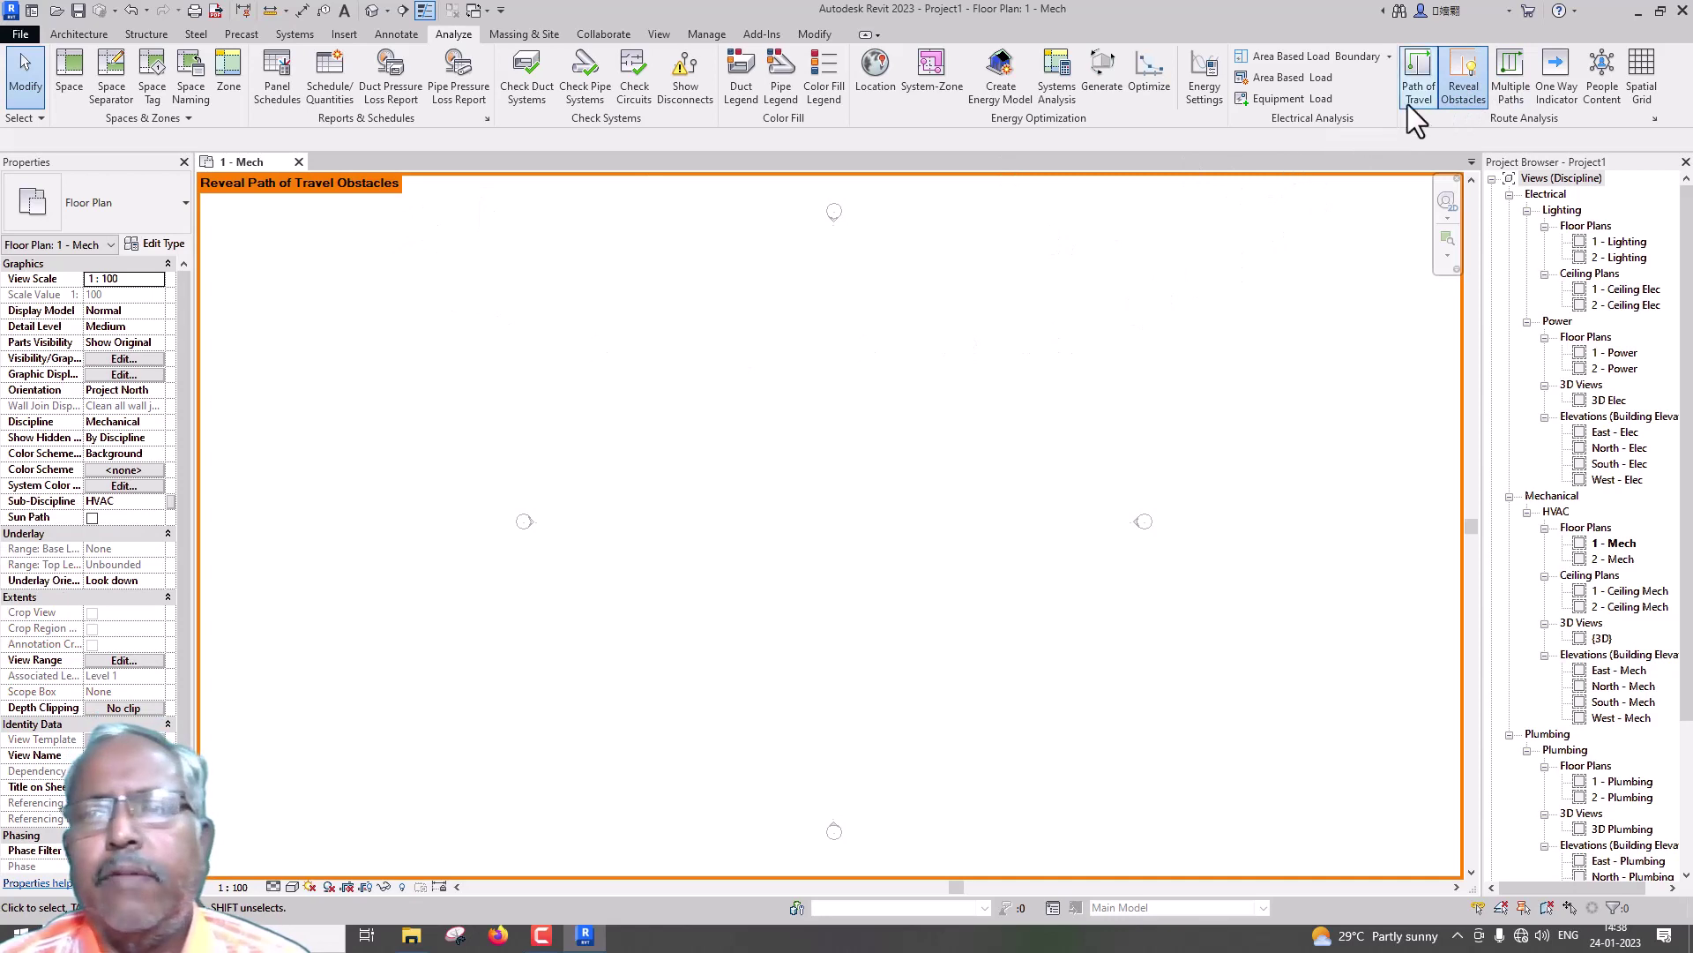
{"action": "left_click", "coordinate": [1447, 89]}
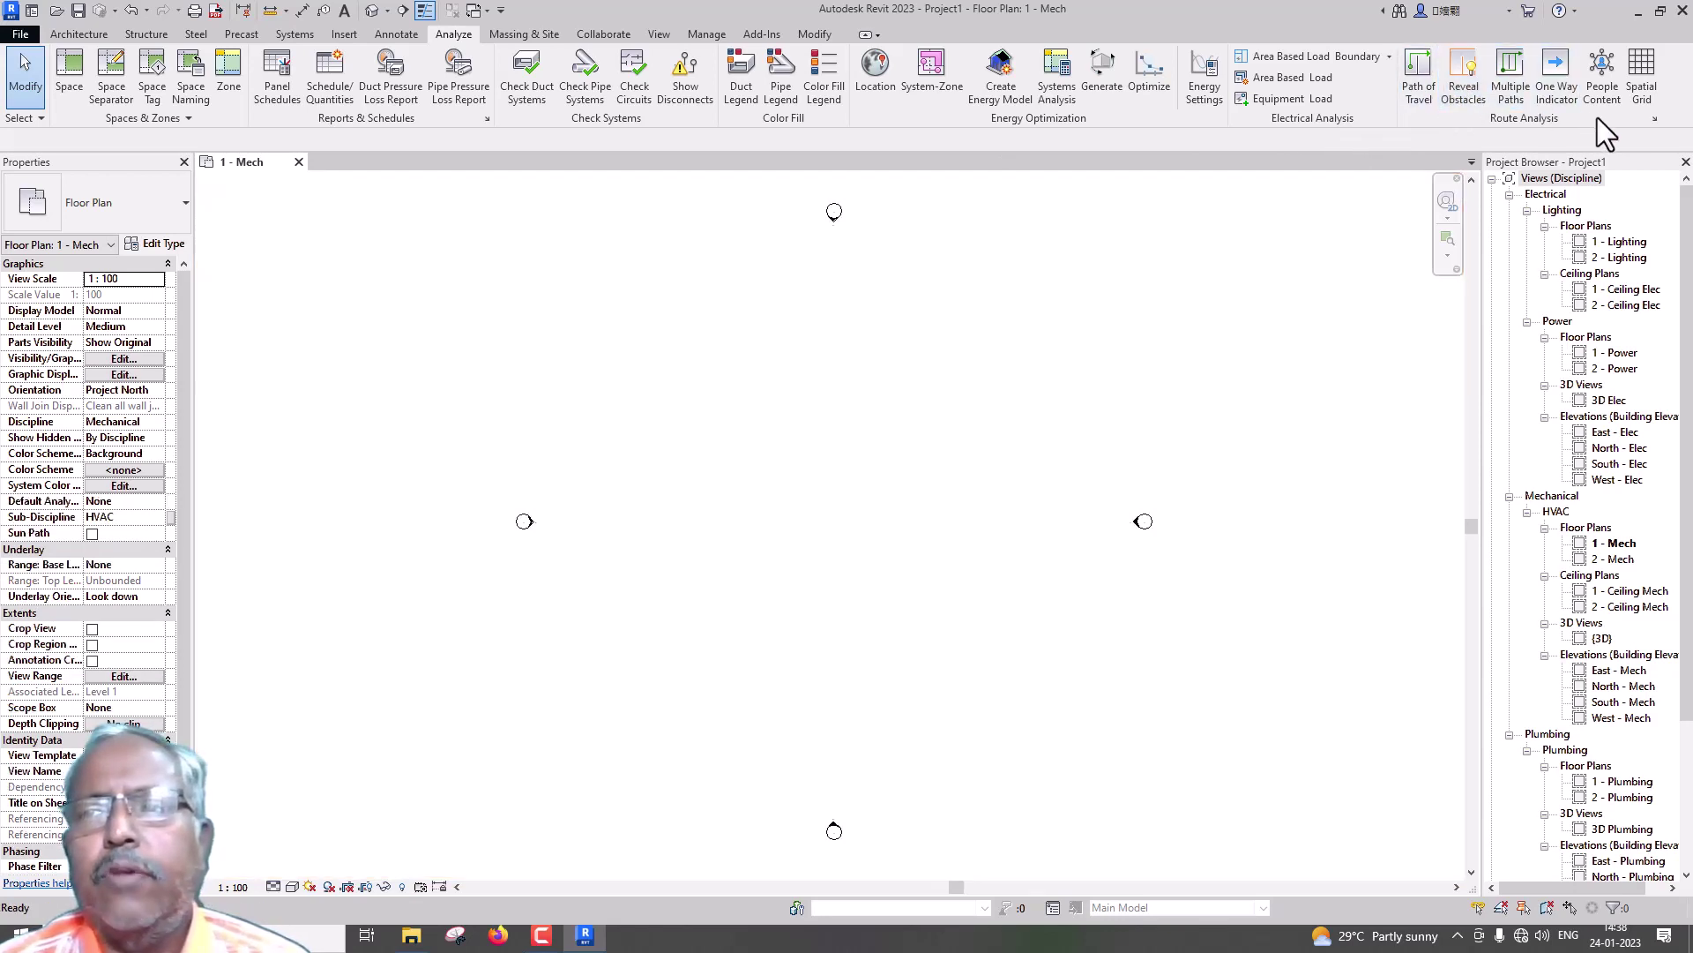
{"action": "left_click", "coordinate": [1656, 120]}
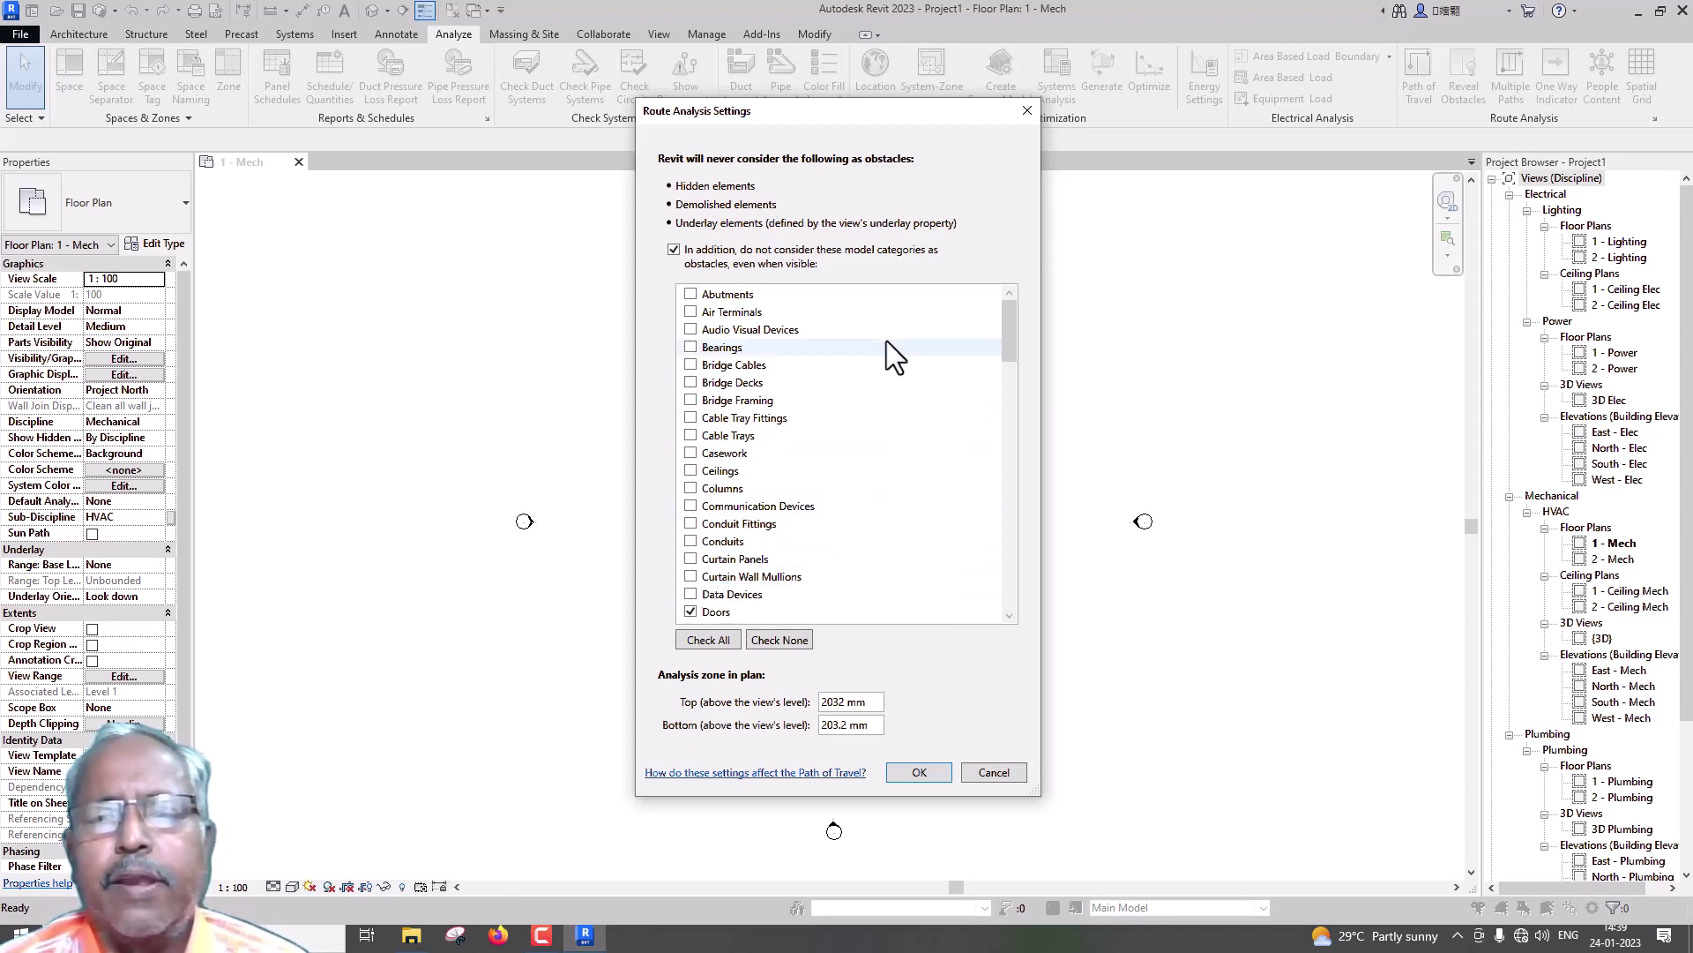
{"action": "left_click_drag", "start_coordinate": [682, 90], "coordinate": [605, 77]}
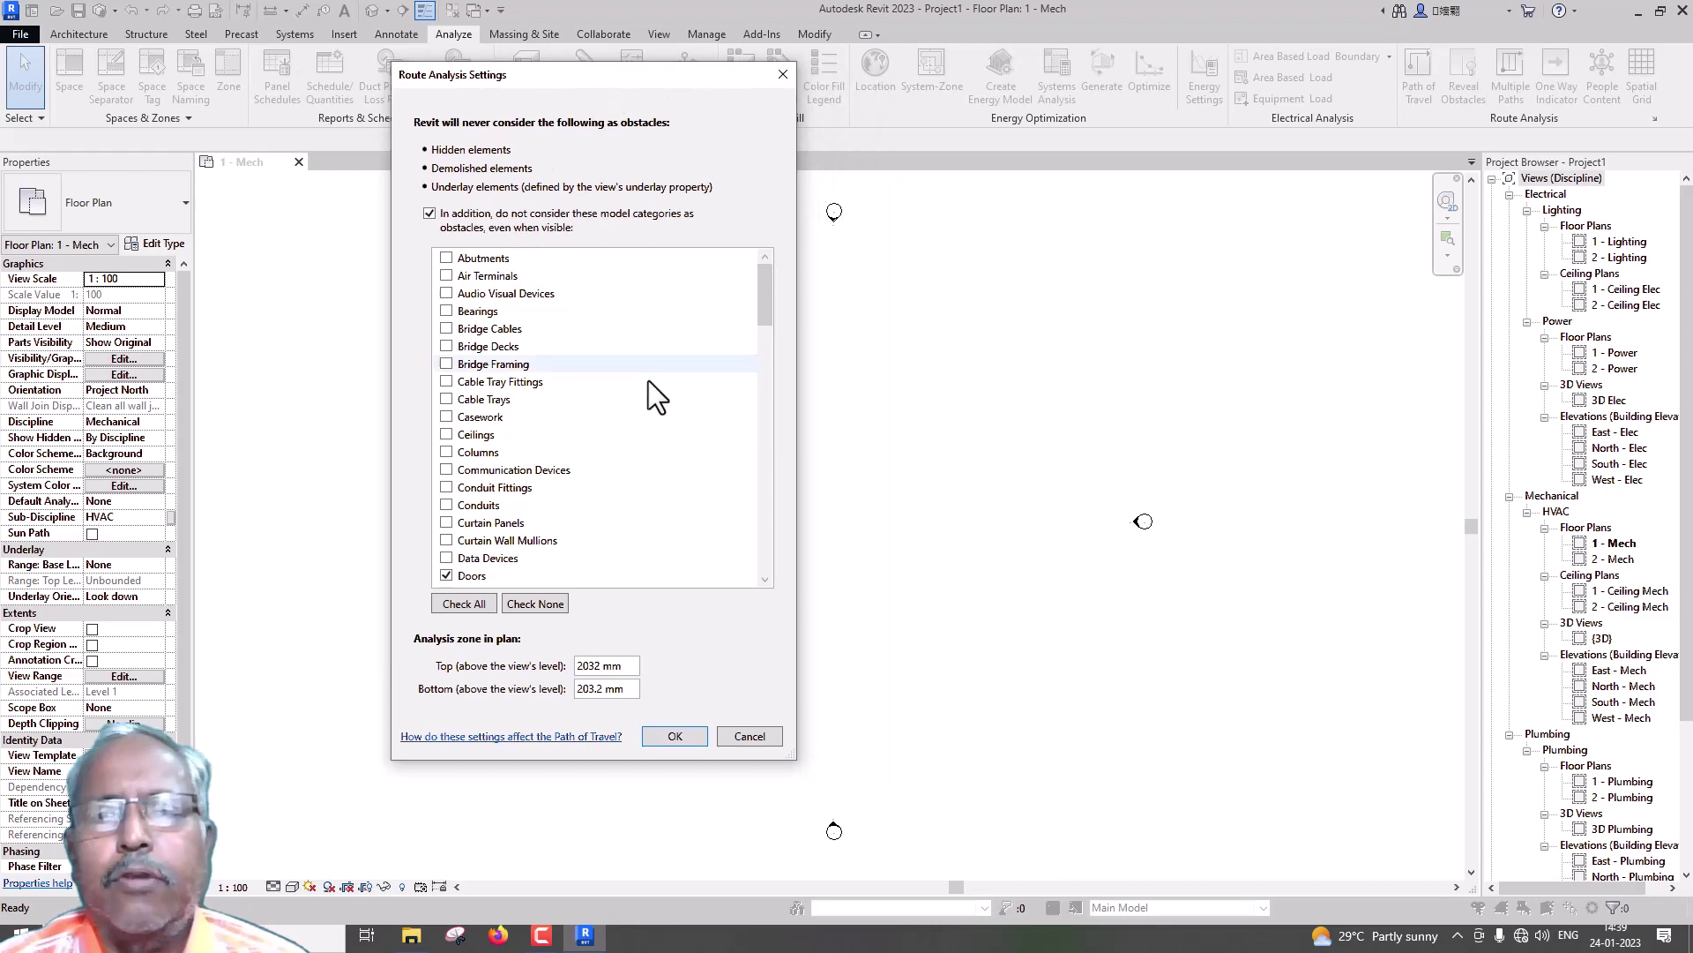
{"action": "left_click", "coordinate": [750, 737]}
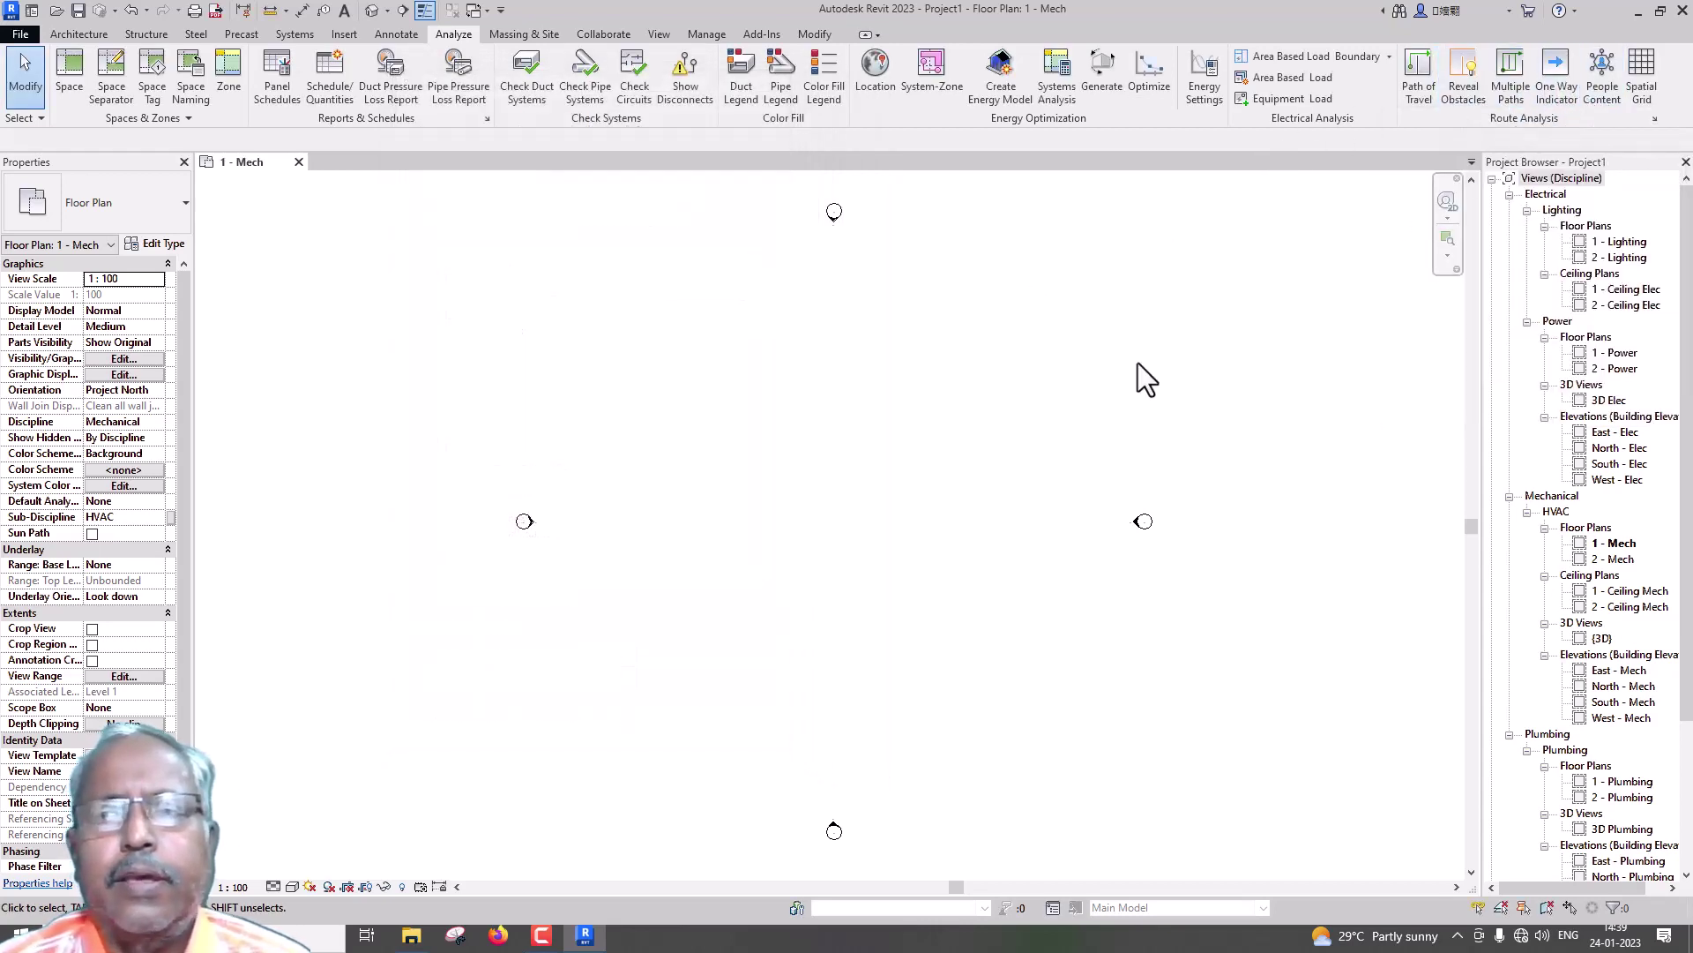
Step: Review the Massing & Site and Collaborate ribbon tool sets
{"action": "left_click", "coordinate": [542, 35]}
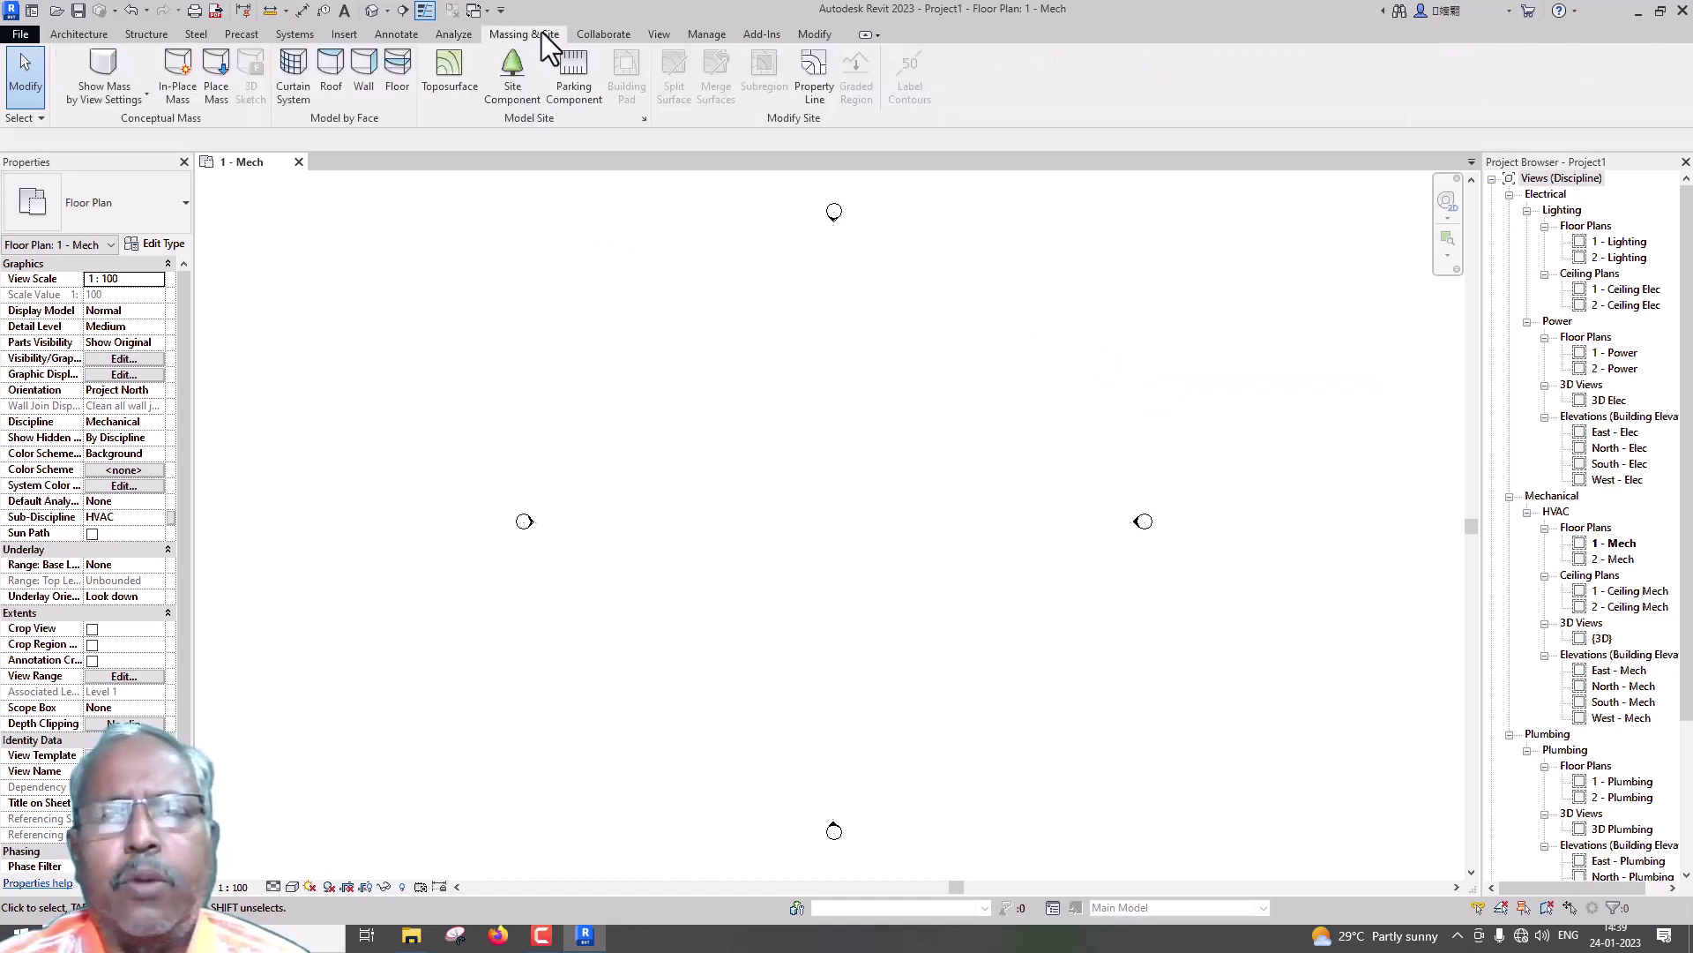
{"action": "left_click", "coordinate": [600, 33]}
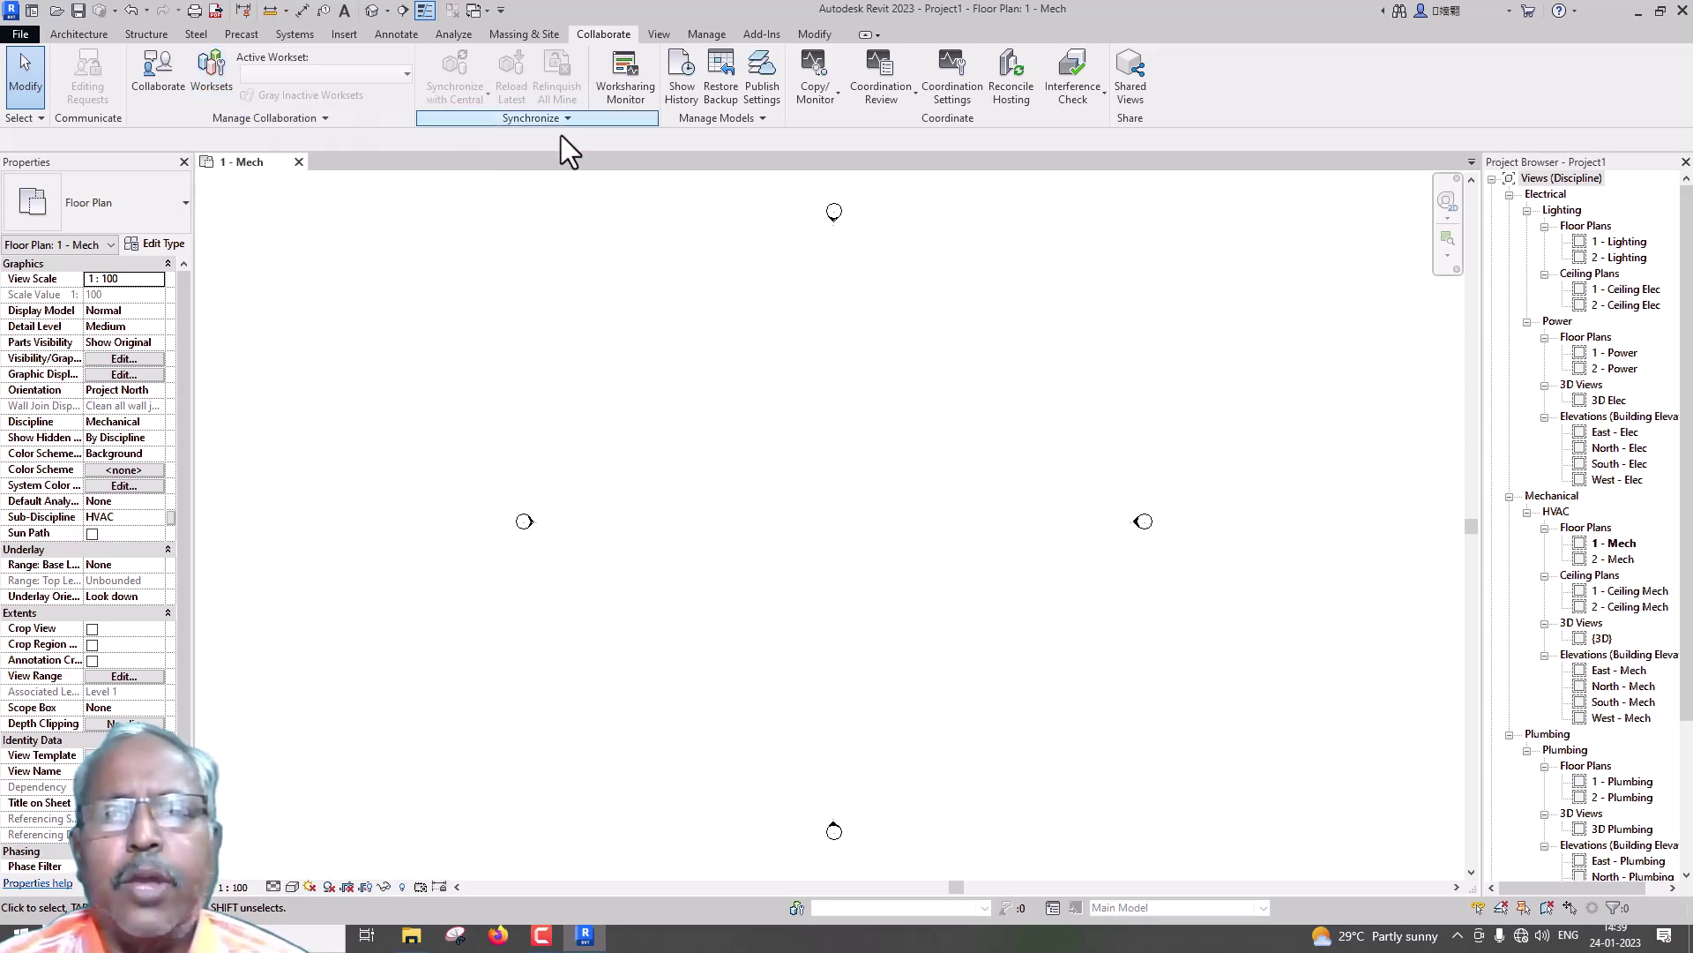
Step: Tour the View, Manage and Add-Ins tabs, finishing on the Modify editing tools
{"action": "left_click", "coordinate": [661, 34]}
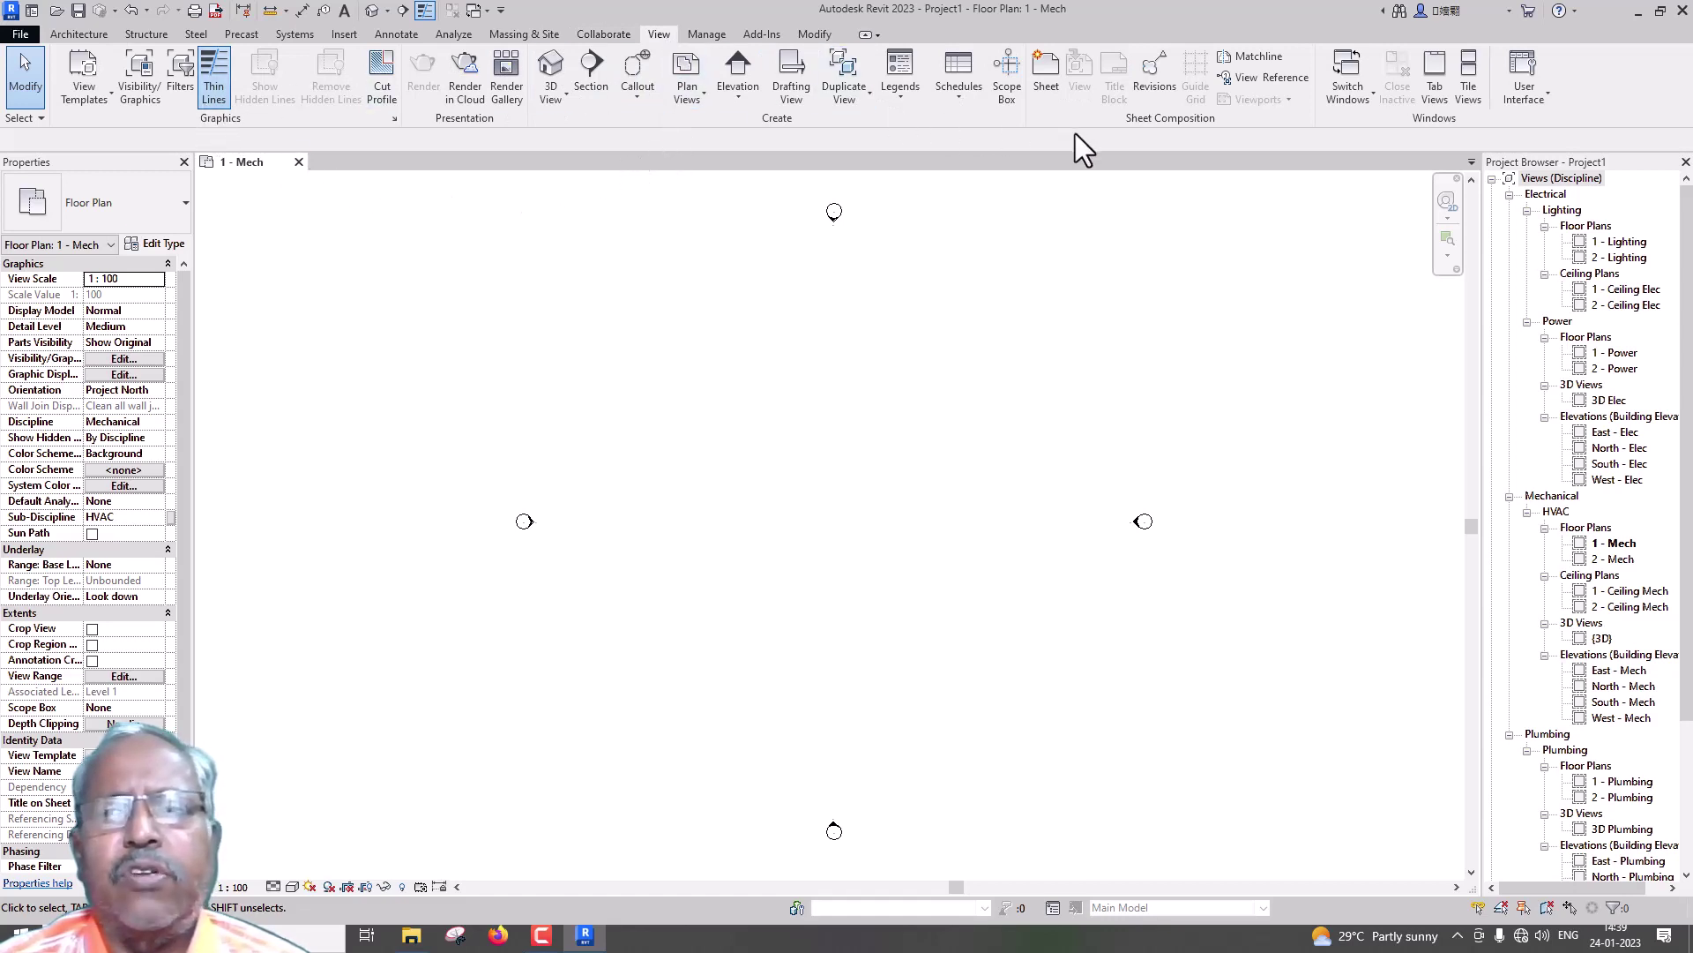
{"action": "left_click", "coordinate": [721, 38]}
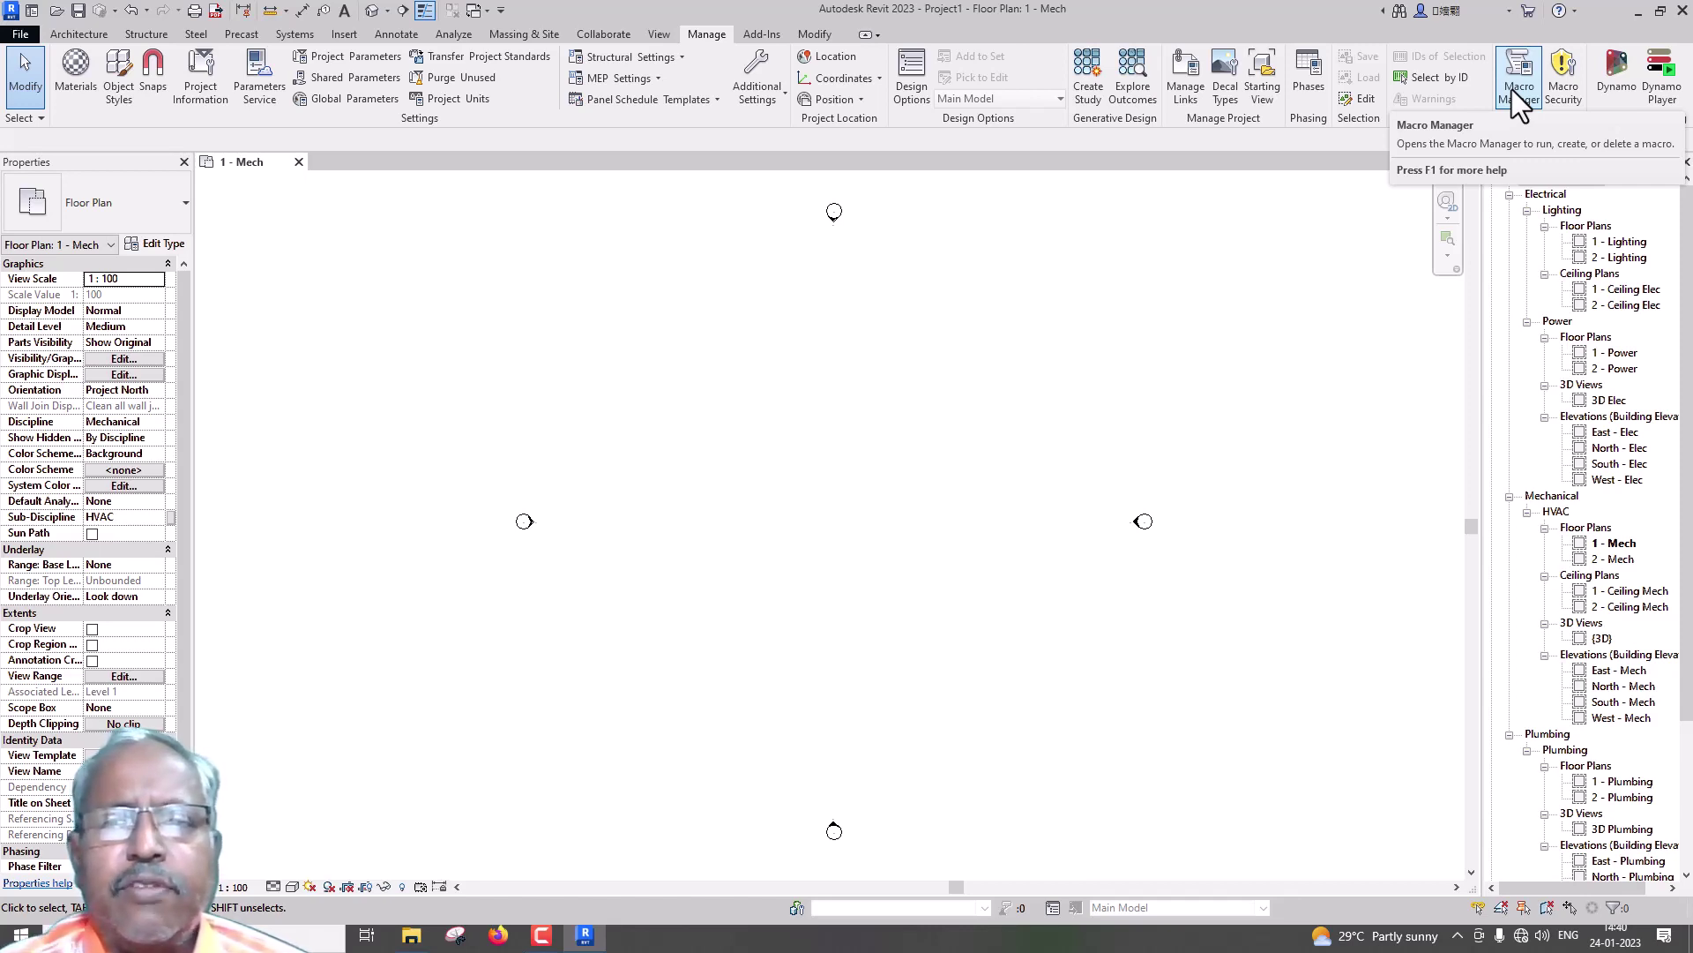
{"action": "left_click", "coordinate": [752, 32]}
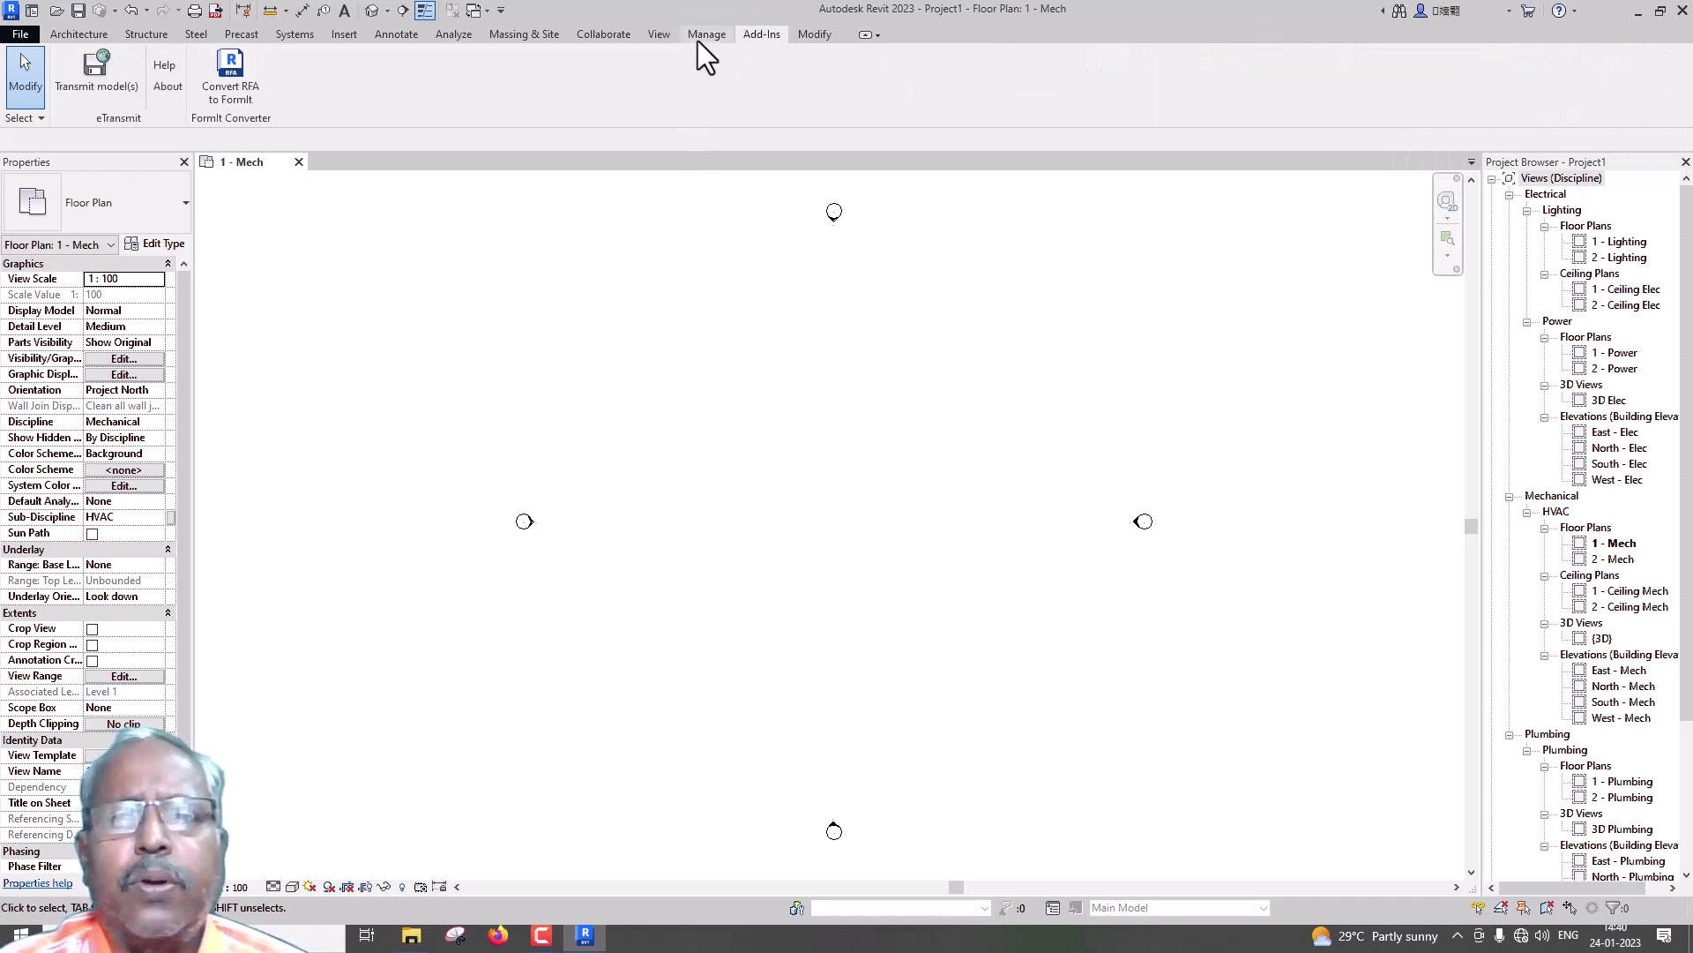
{"action": "left_click", "coordinate": [698, 39]}
{"action": "left_click", "coordinate": [804, 35]}
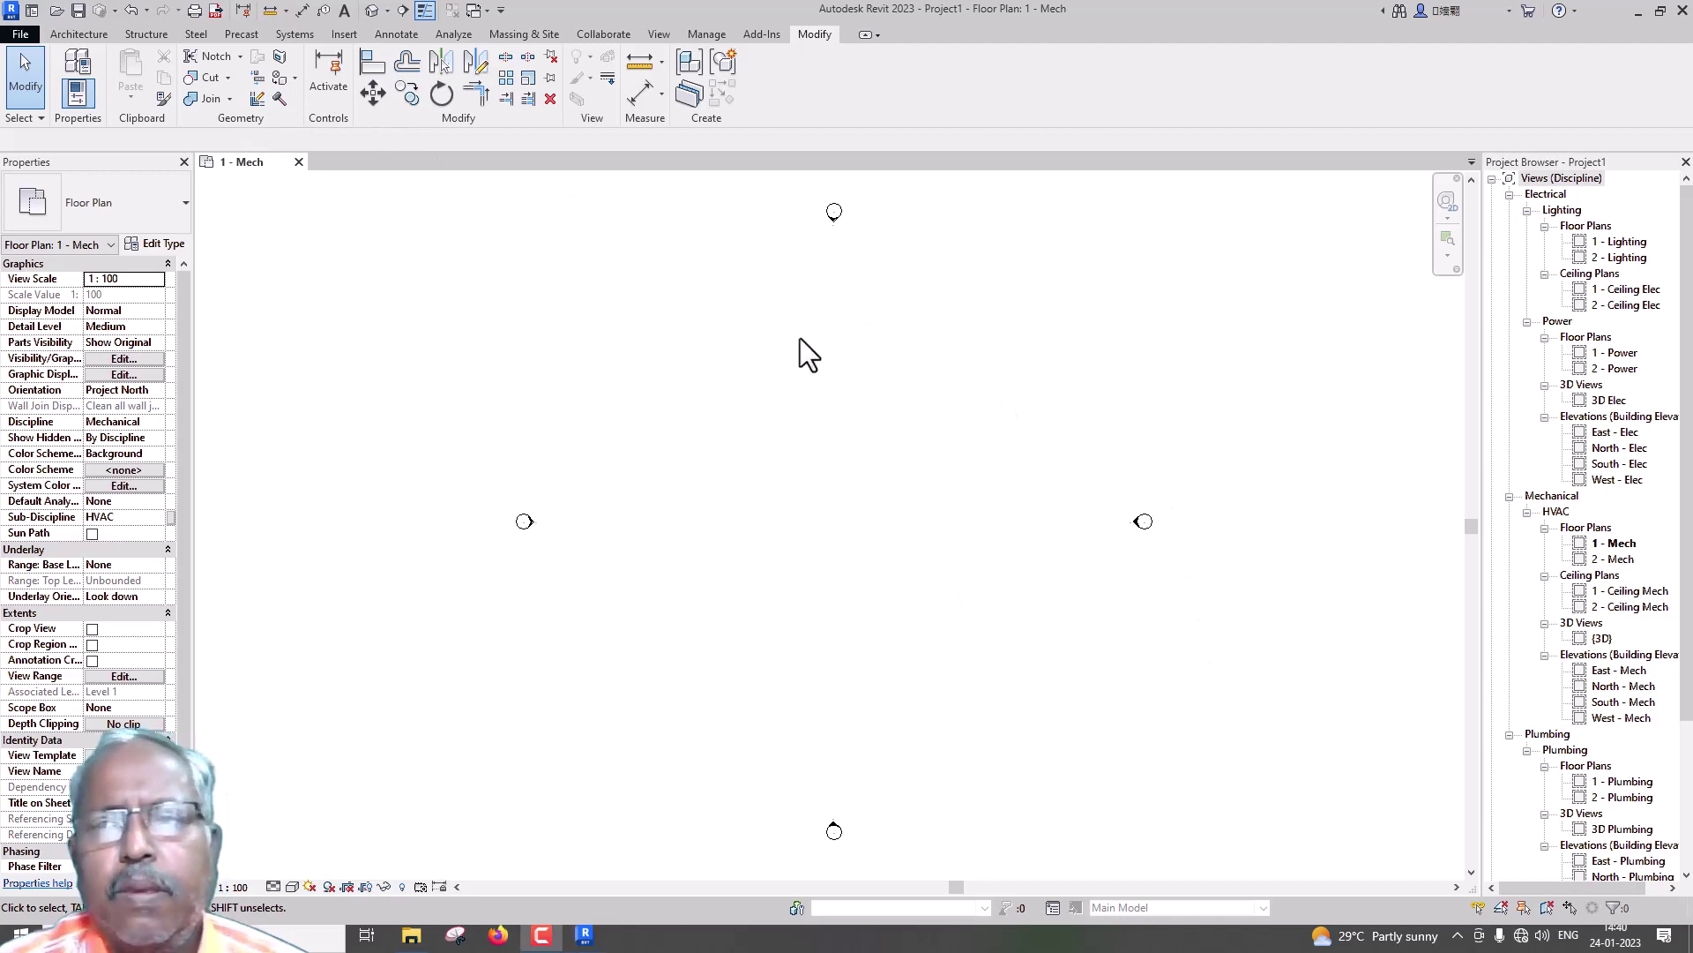
Step: Collapse Views (Discipline), then open and close the Electrical Analytical Bus Schedule
{"action": "left_click", "coordinate": [1493, 176]}
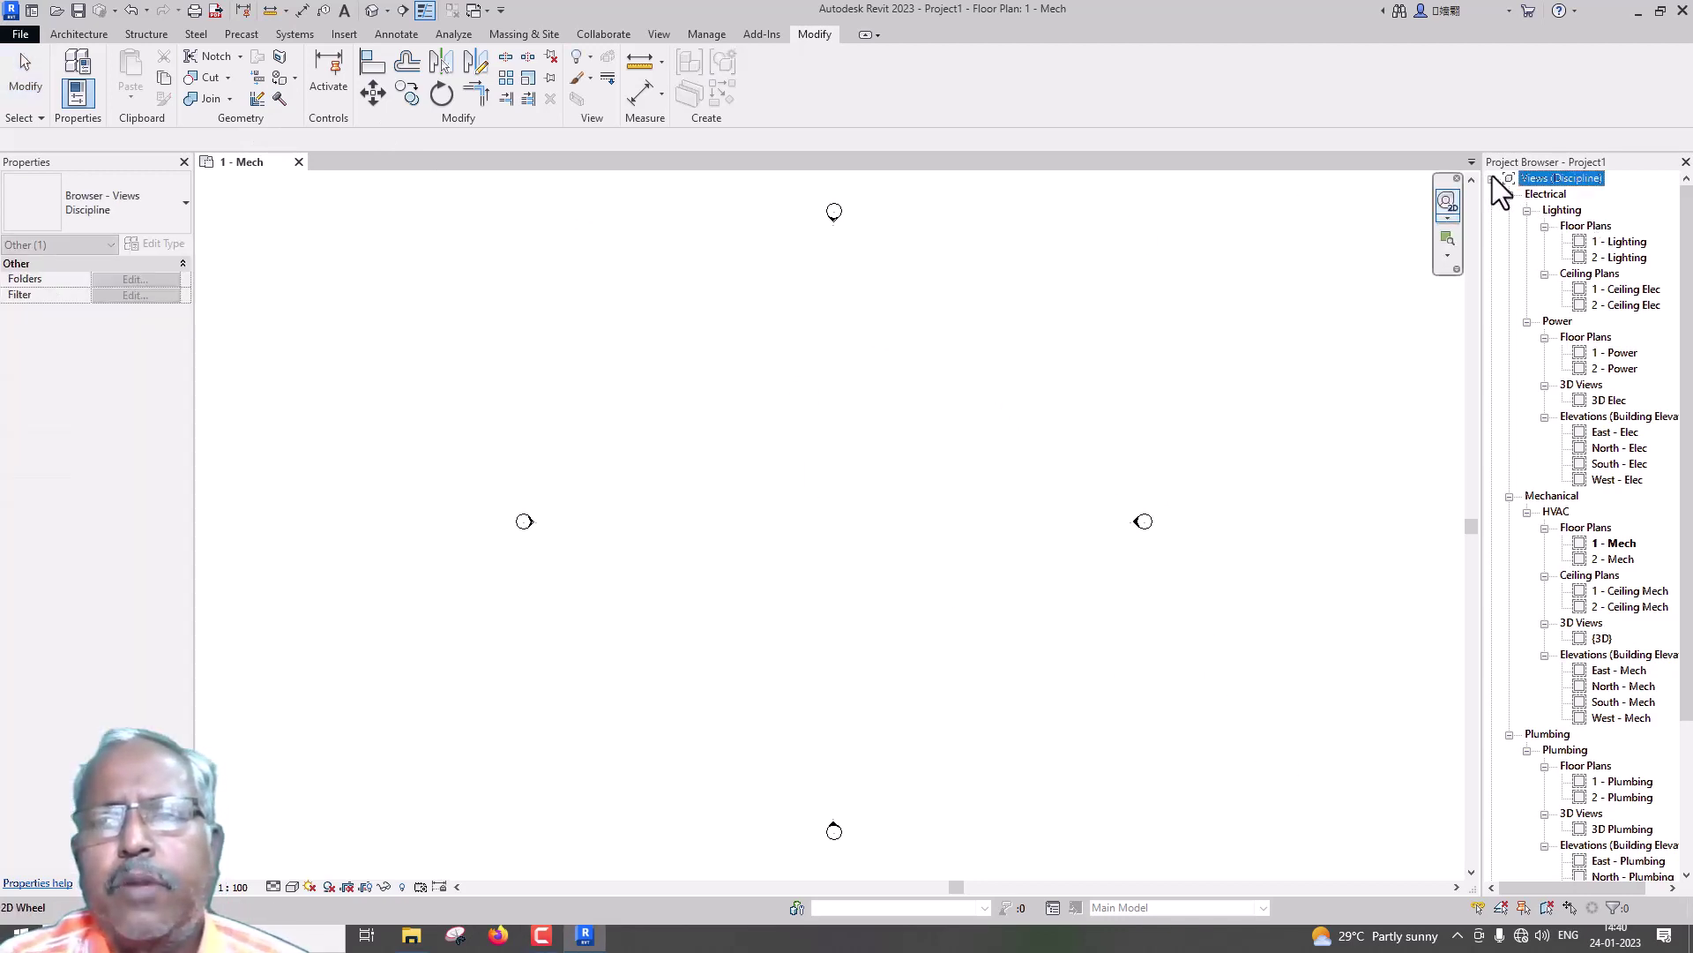
{"action": "left_click", "coordinate": [1493, 178]}
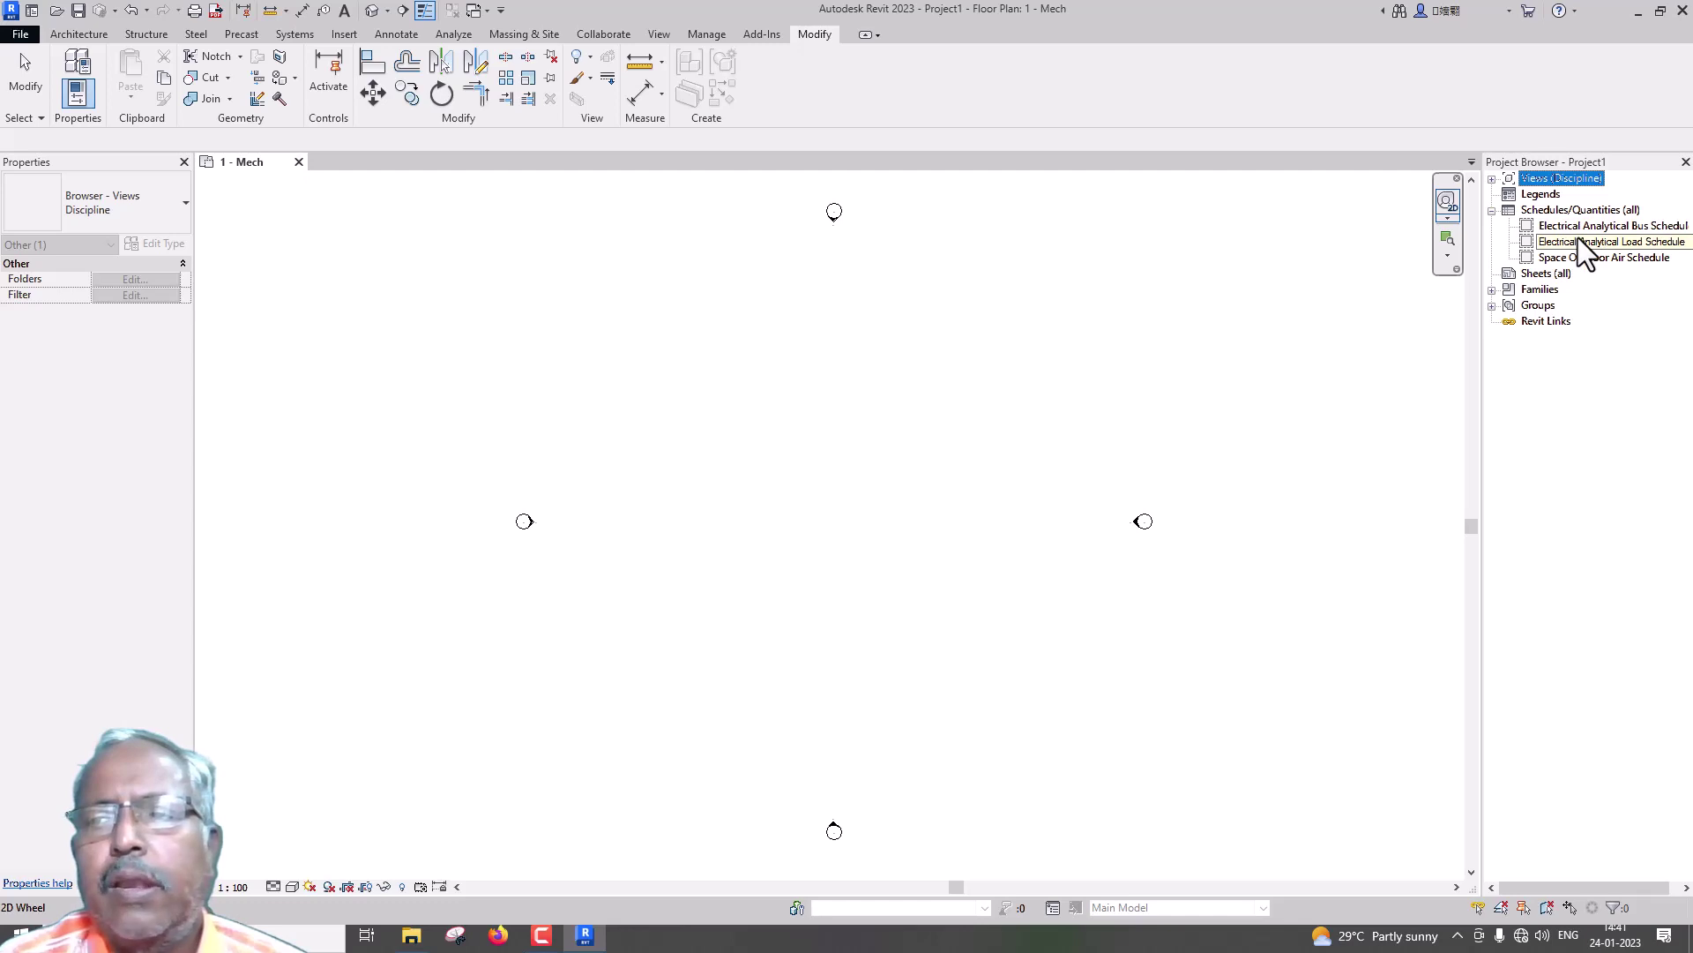
{"action": "left_click", "coordinate": [1586, 226]}
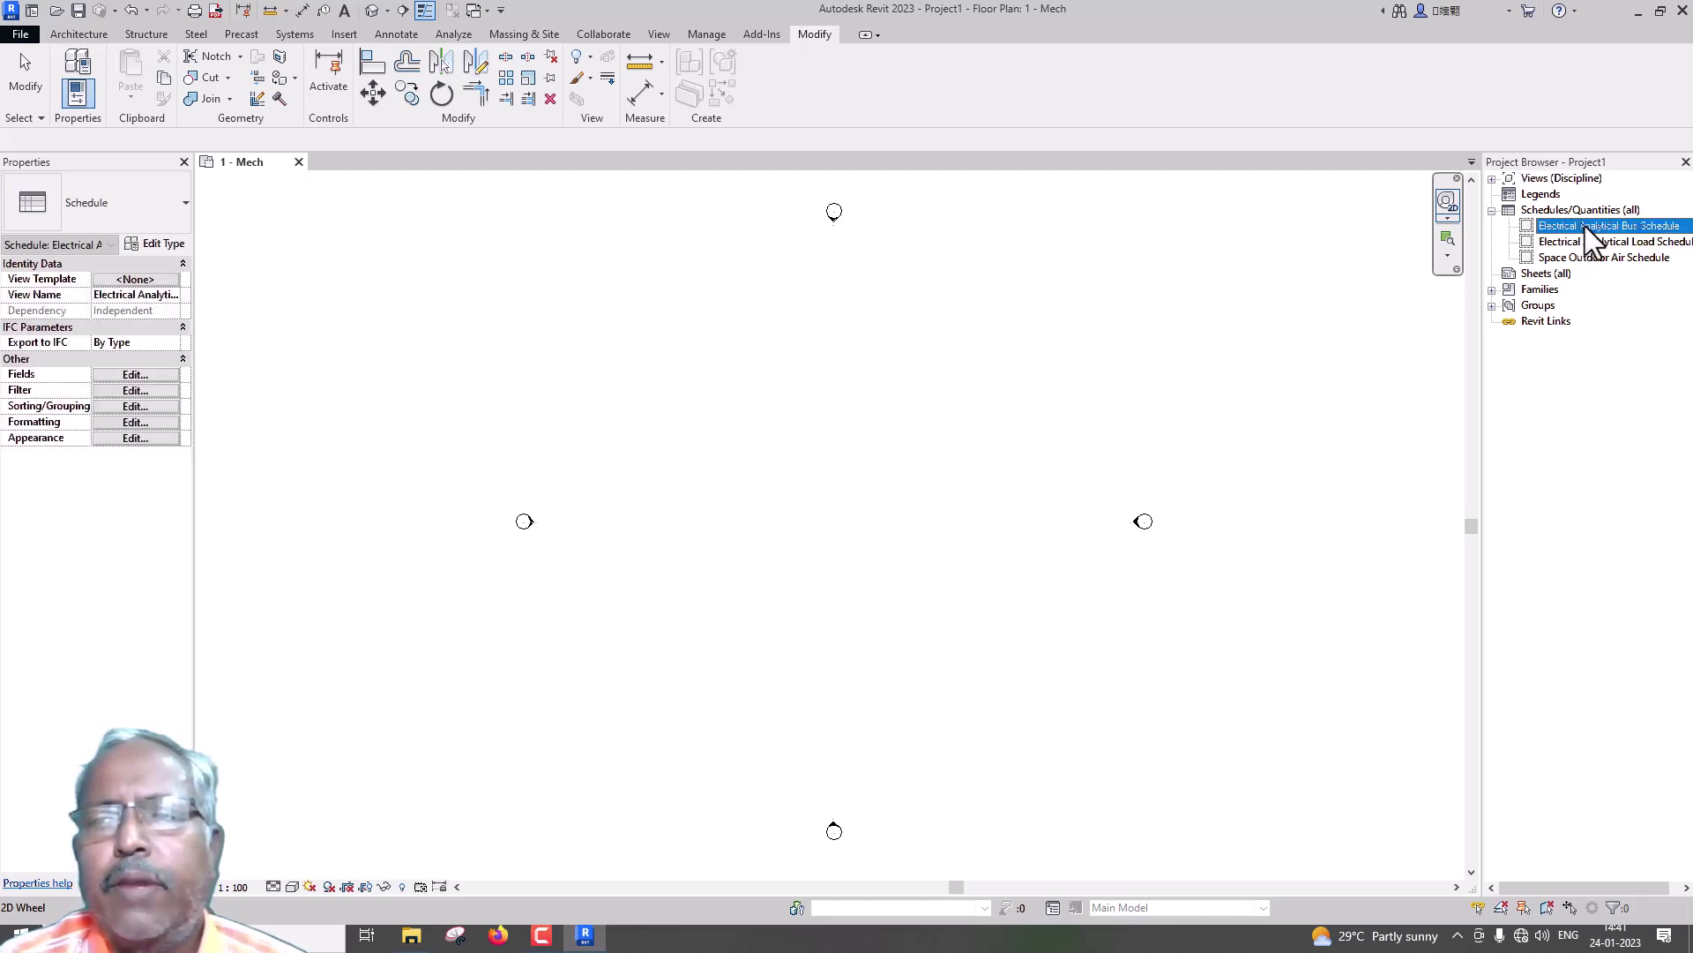
{"action": "double_click", "coordinate": [1585, 227]}
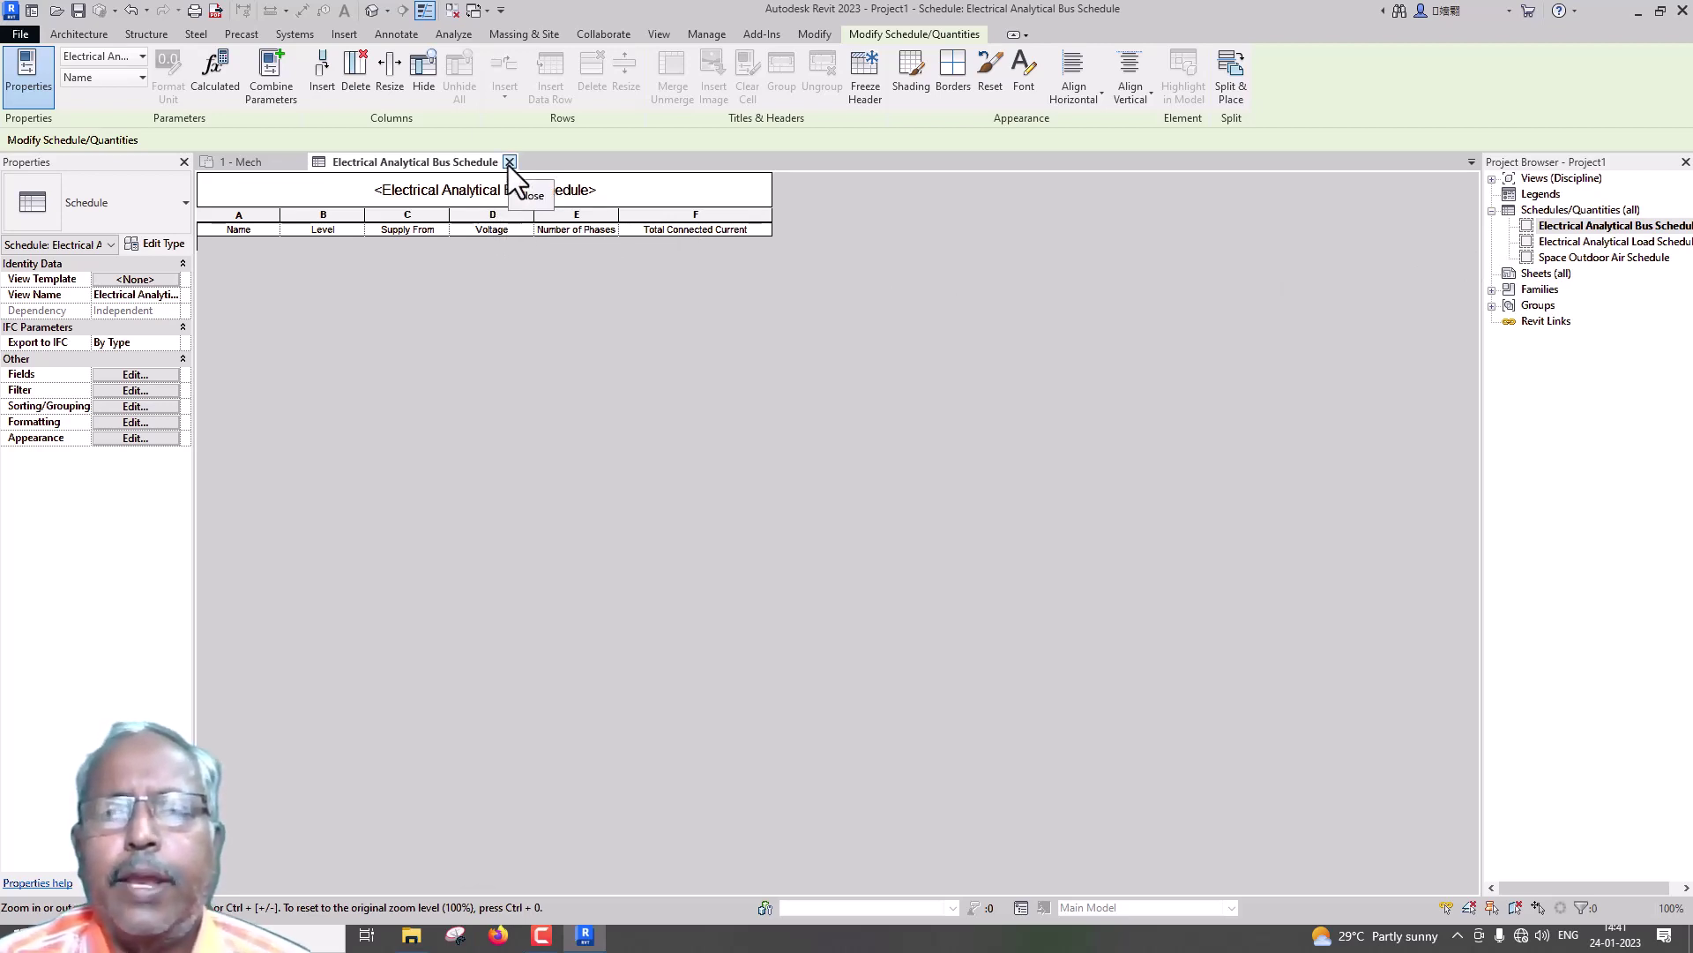
{"action": "left_click", "coordinate": [510, 162]}
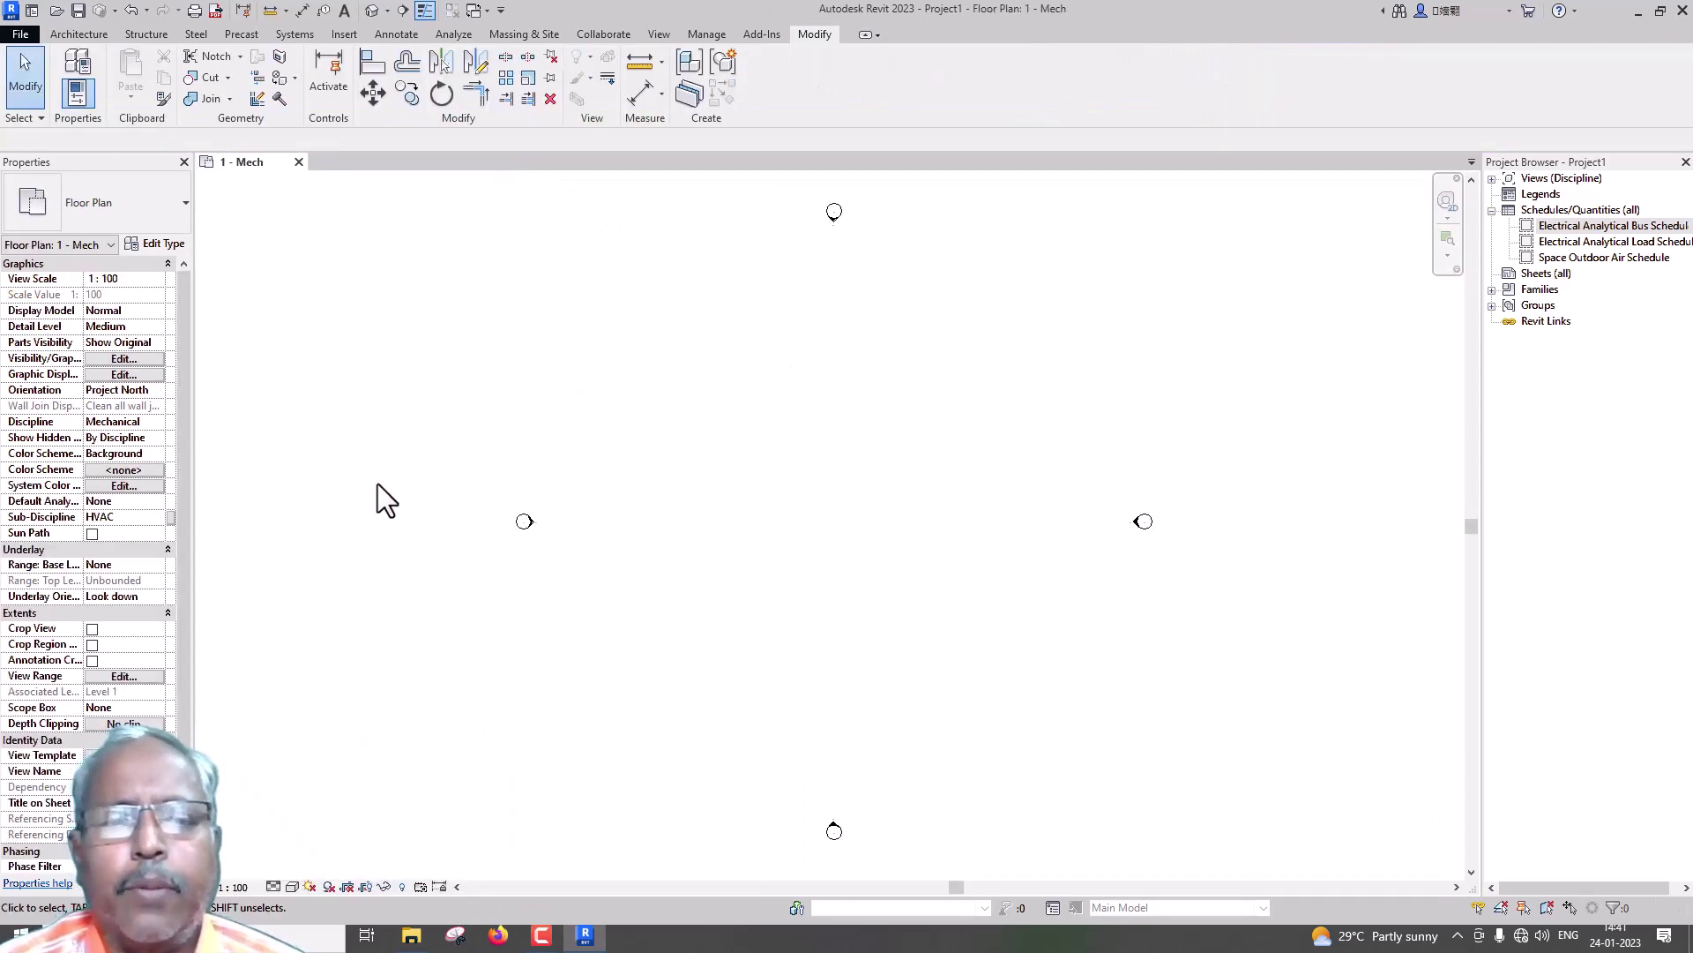
Step: Show the File menu's commands and recent documents list
{"action": "left_click", "coordinate": [16, 35]}
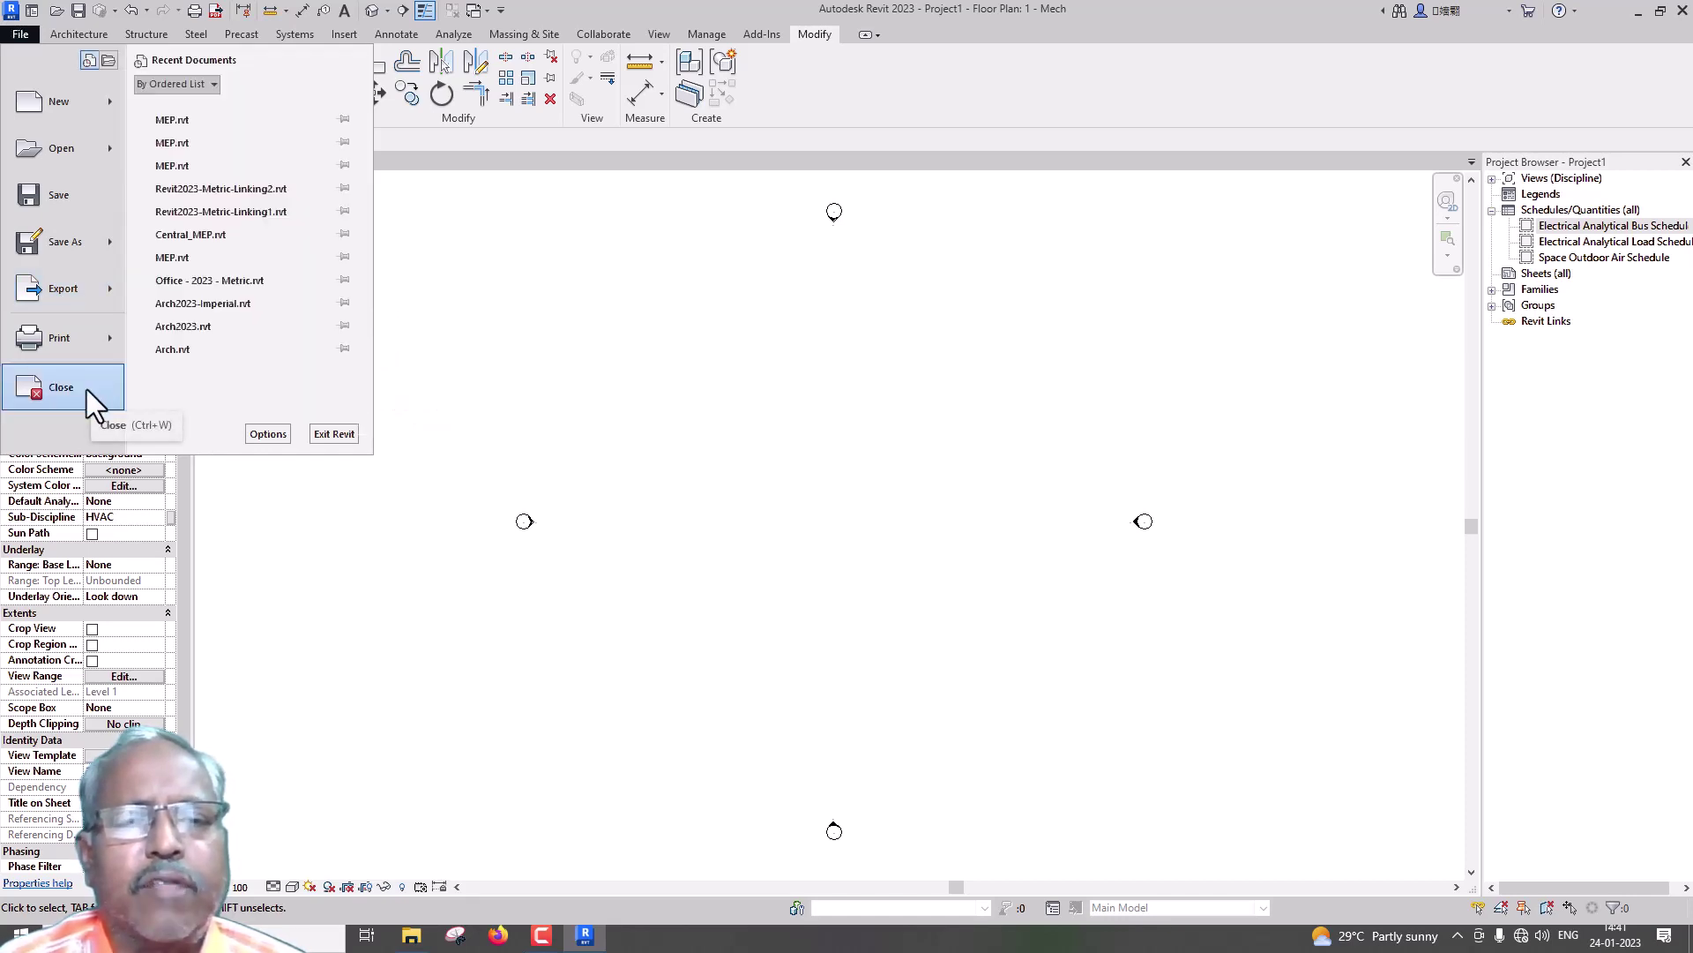
Step: Enable the structural analysis tools and Infrastructure Tools in the User Interface options, then close Options
{"action": "left_click", "coordinate": [255, 434]}
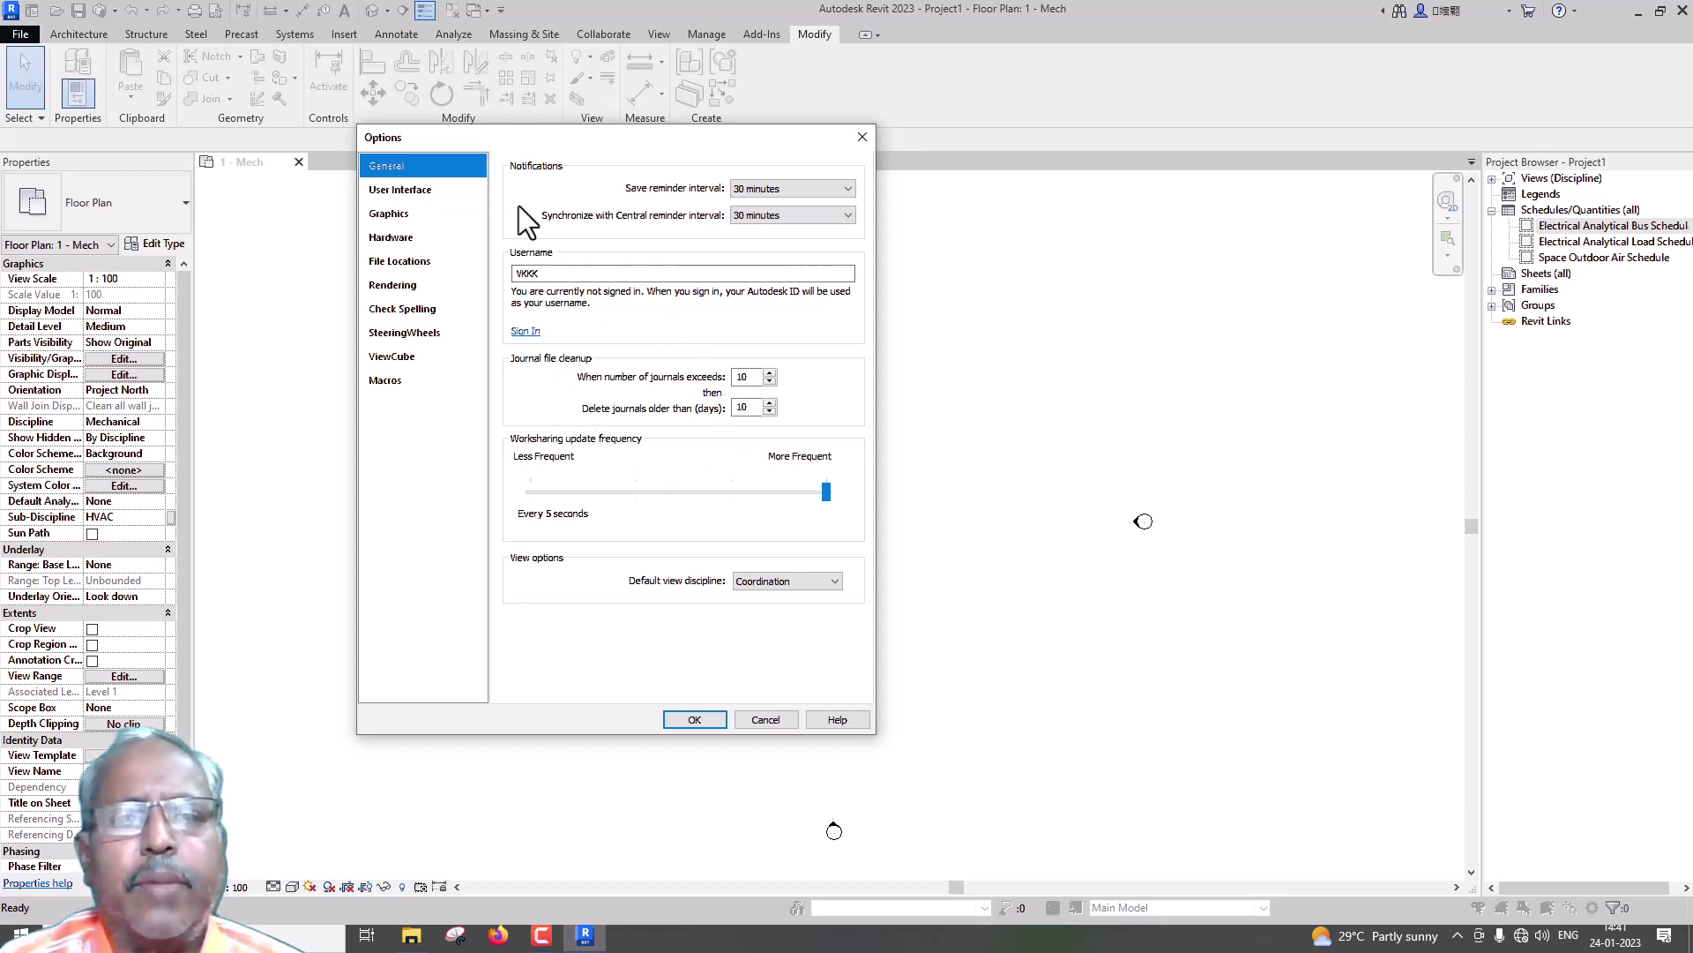
{"action": "left_click", "coordinate": [431, 192]}
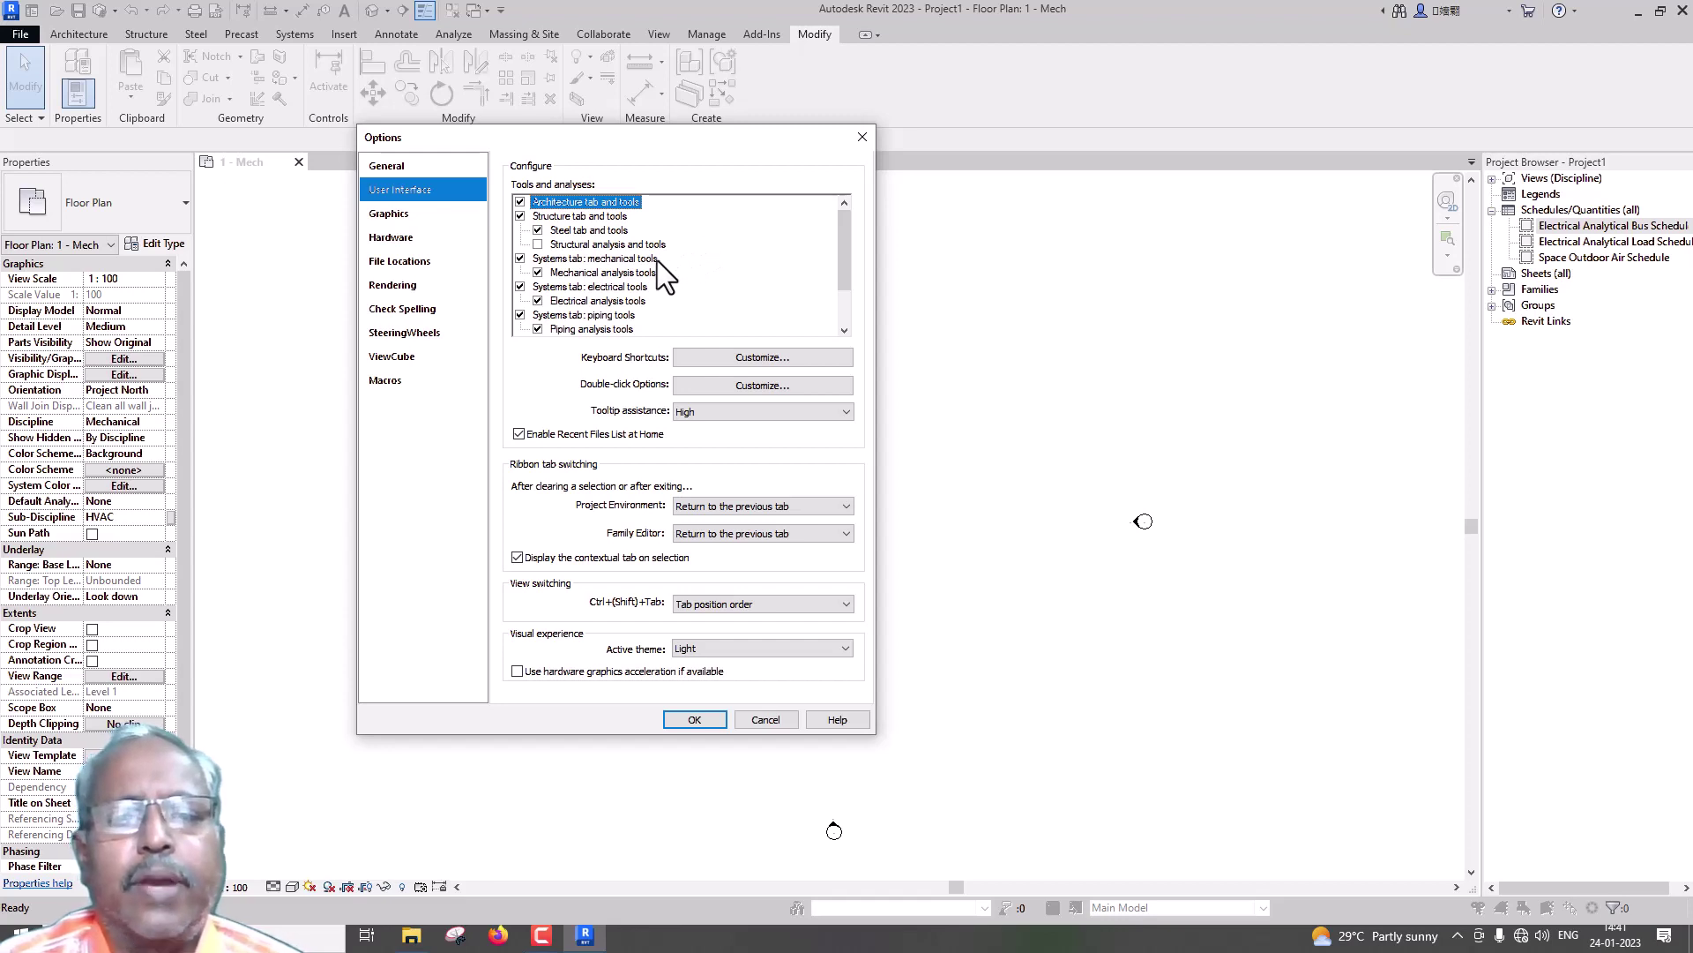
{"action": "left_click", "coordinate": [539, 244]}
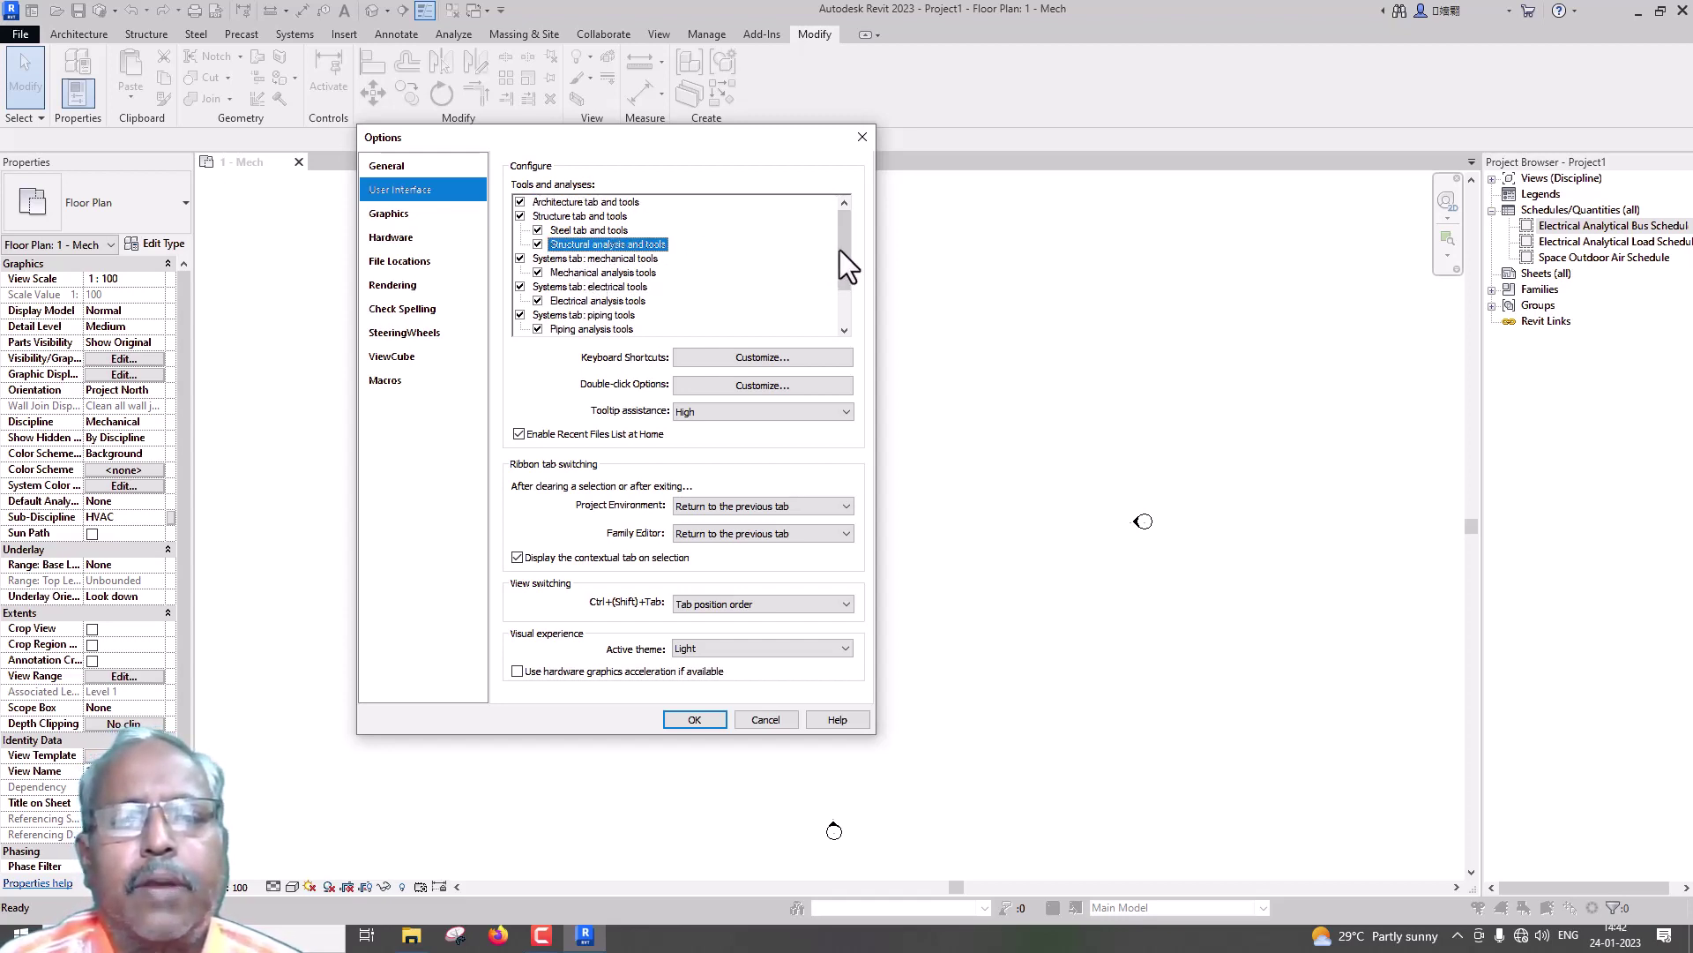
{"action": "left_click_drag", "start_coordinate": [842, 253], "coordinate": [841, 301]}
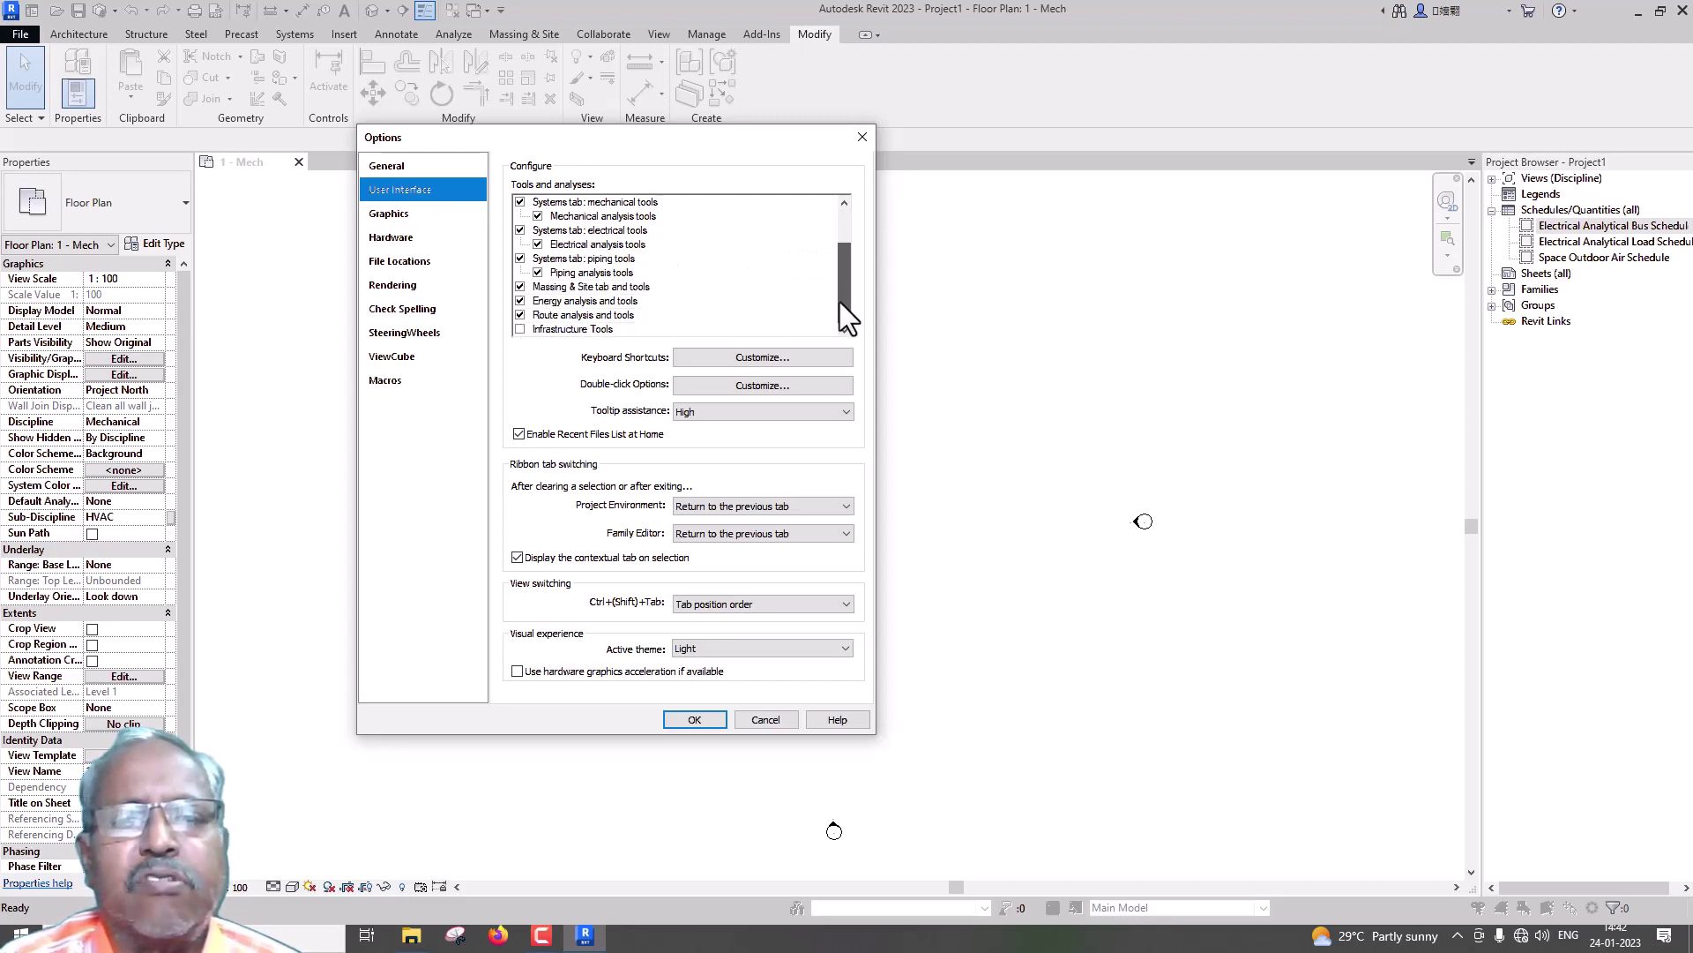
{"action": "left_click", "coordinate": [519, 330]}
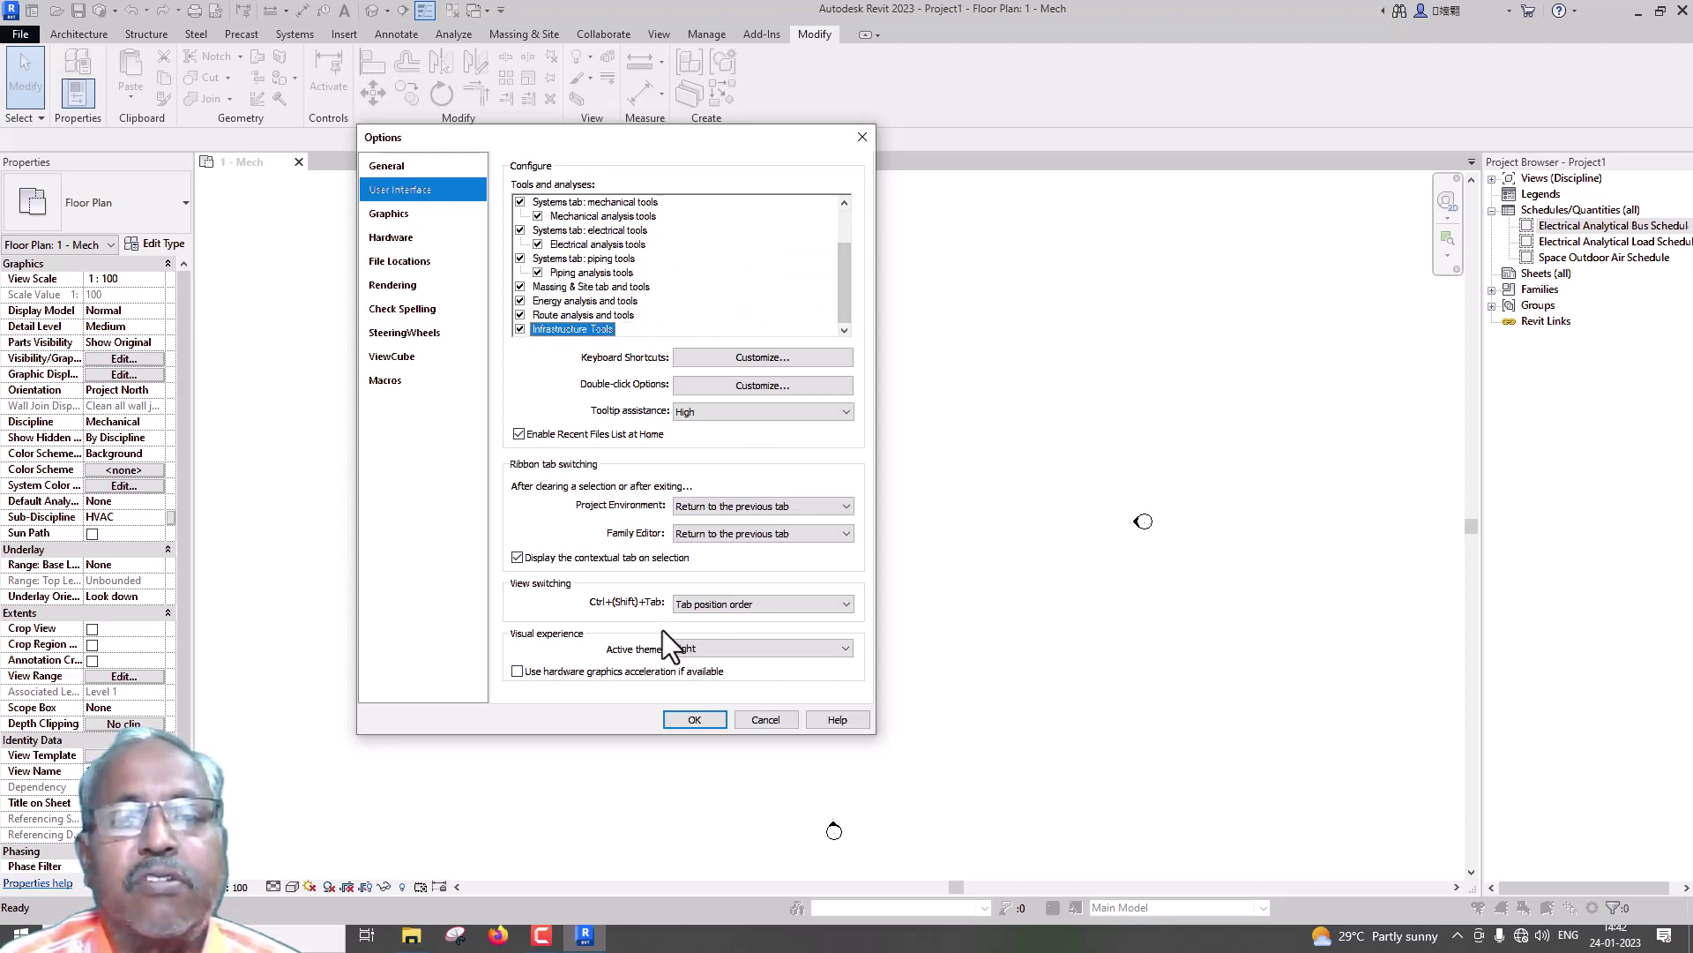
{"action": "left_click", "coordinate": [689, 720]}
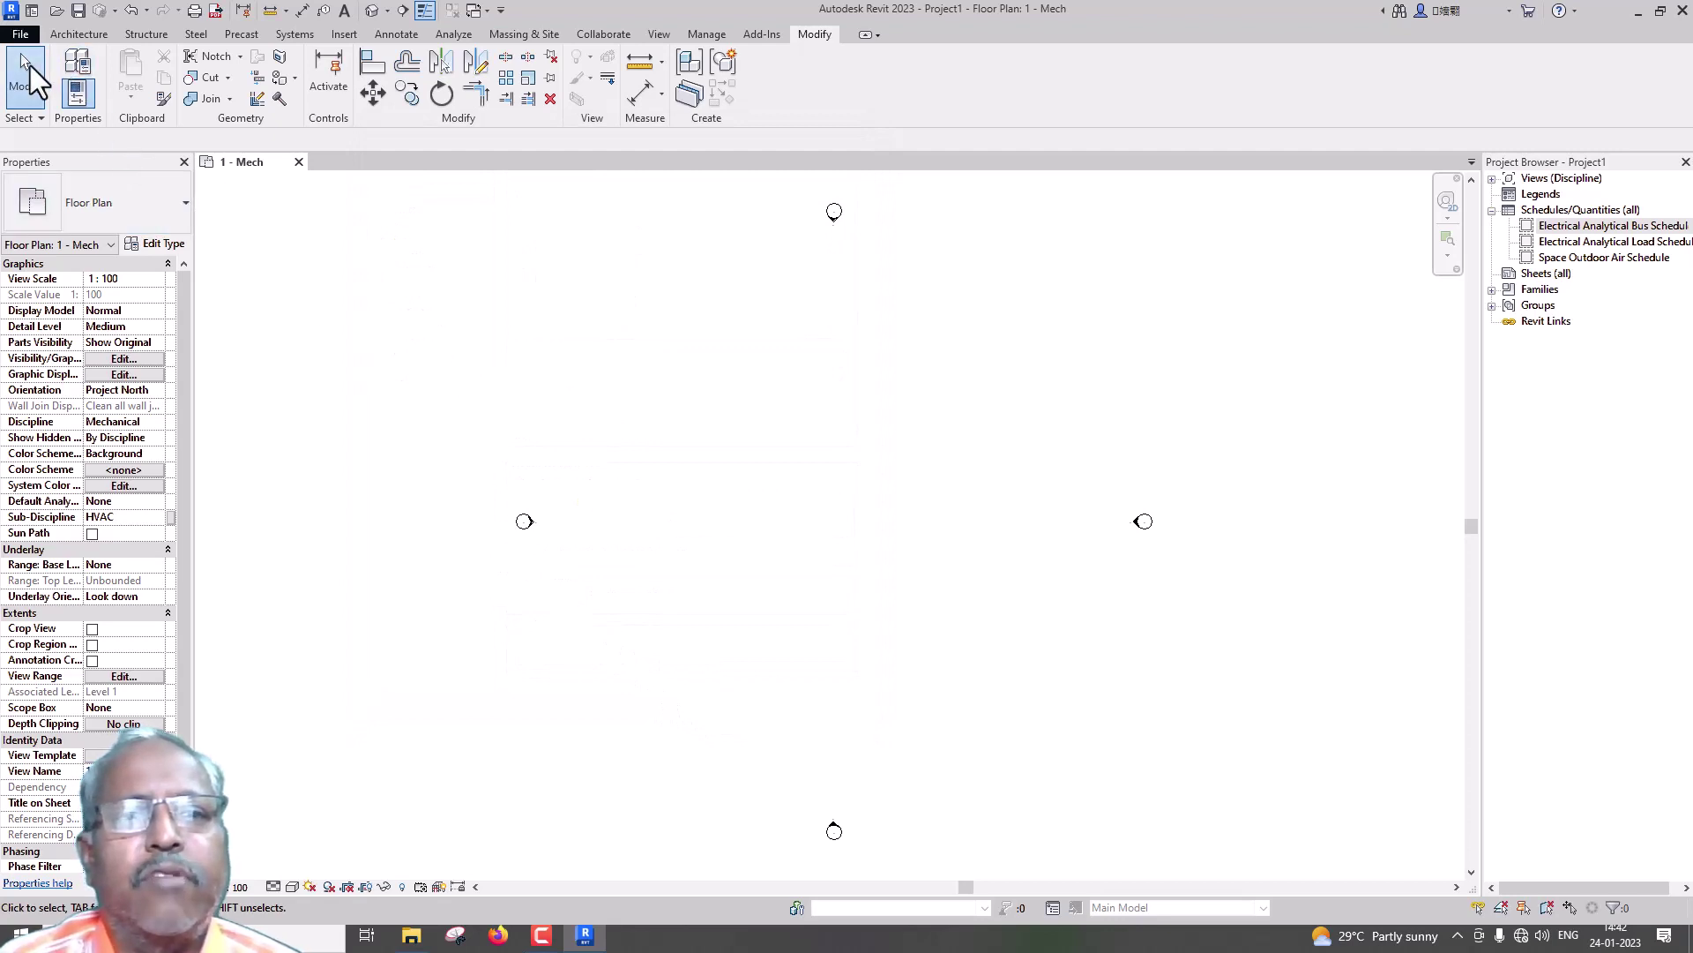
Step: Browse the Architecture, Structure, Steel and Precast ribbon tabs
{"action": "left_click", "coordinate": [70, 37]}
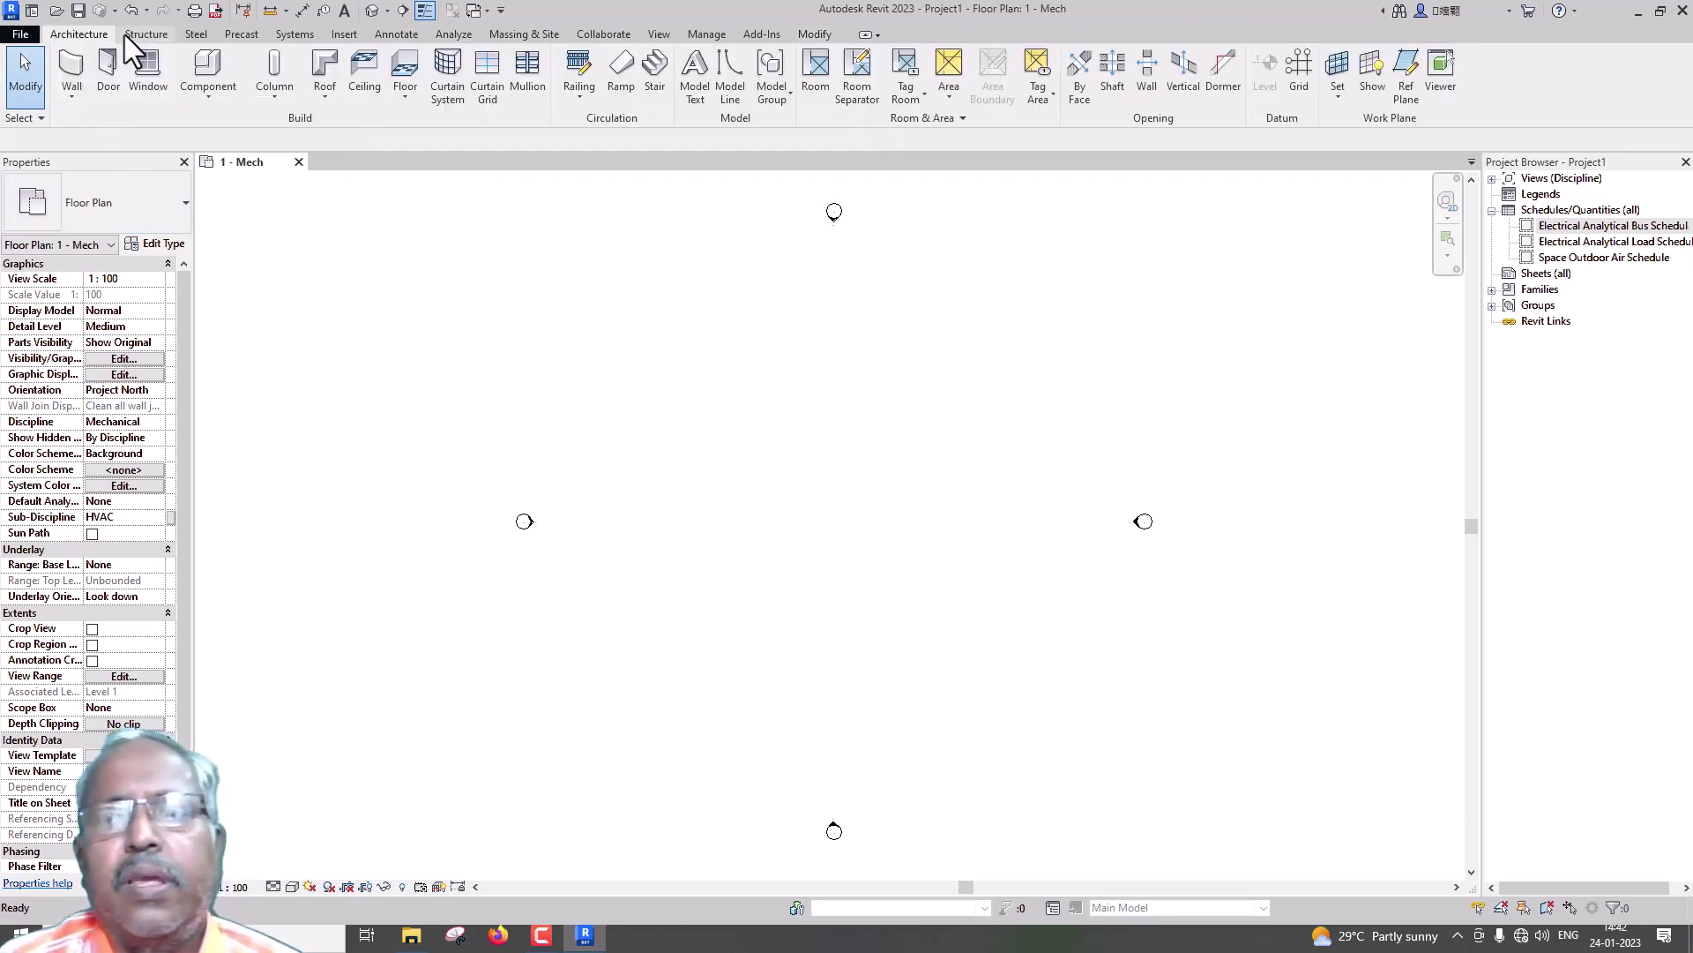
{"action": "left_click", "coordinate": [148, 35]}
{"action": "left_click", "coordinate": [195, 36]}
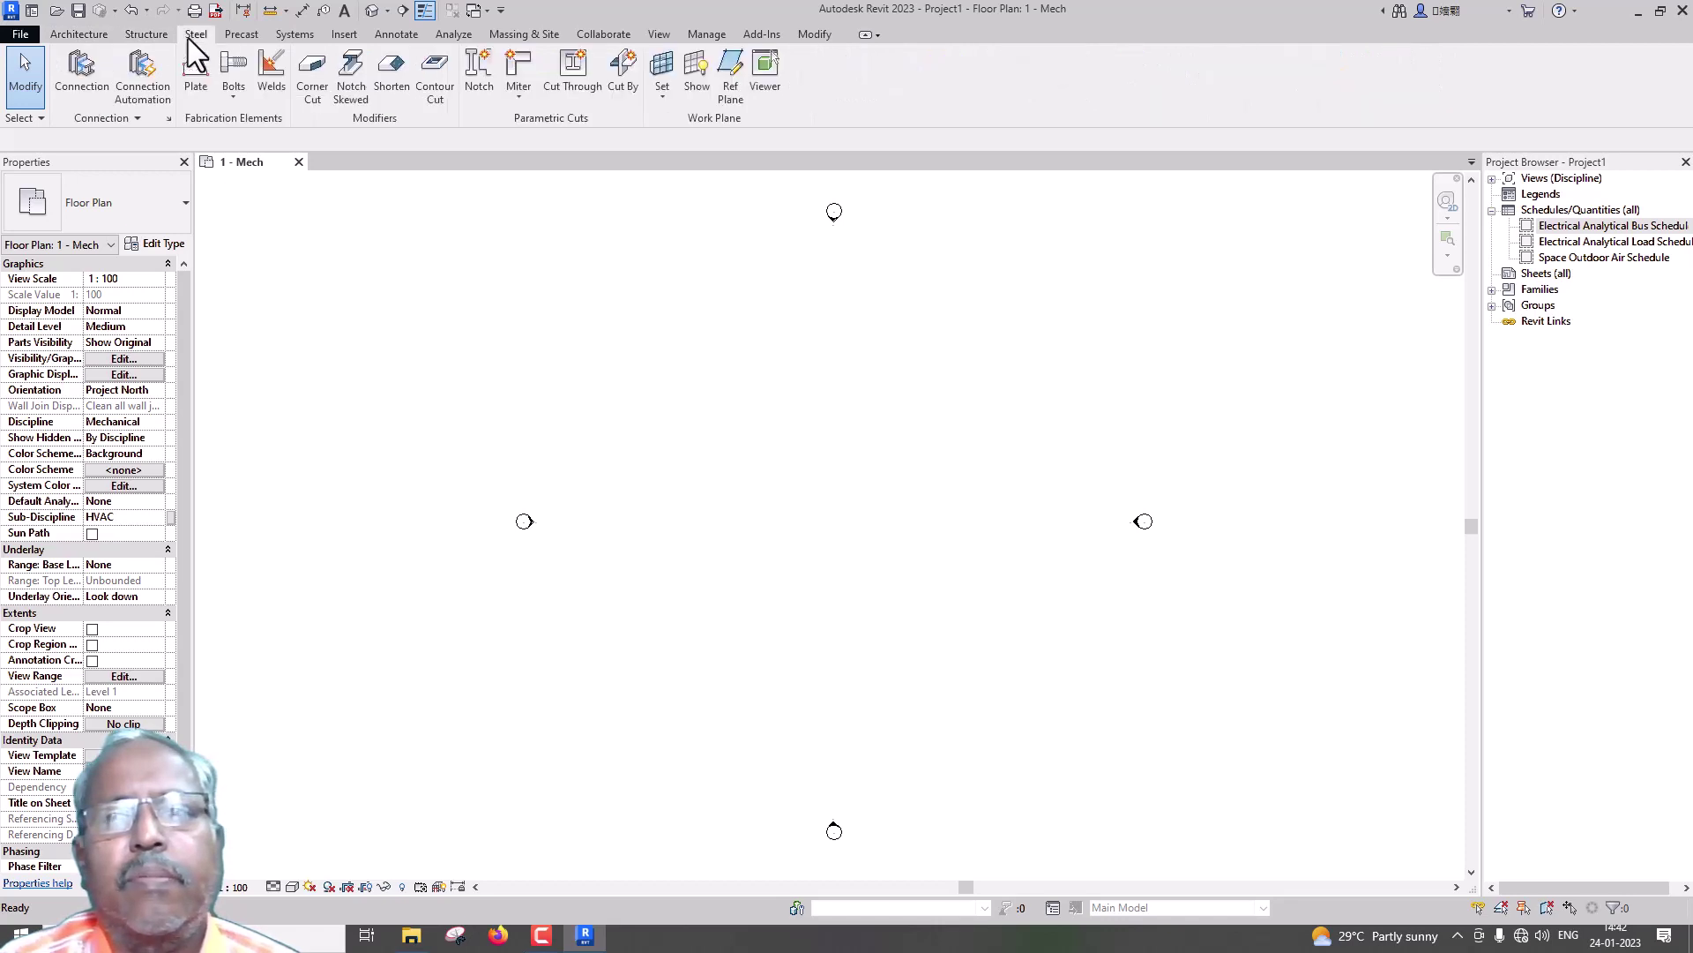
{"action": "left_click", "coordinate": [254, 39]}
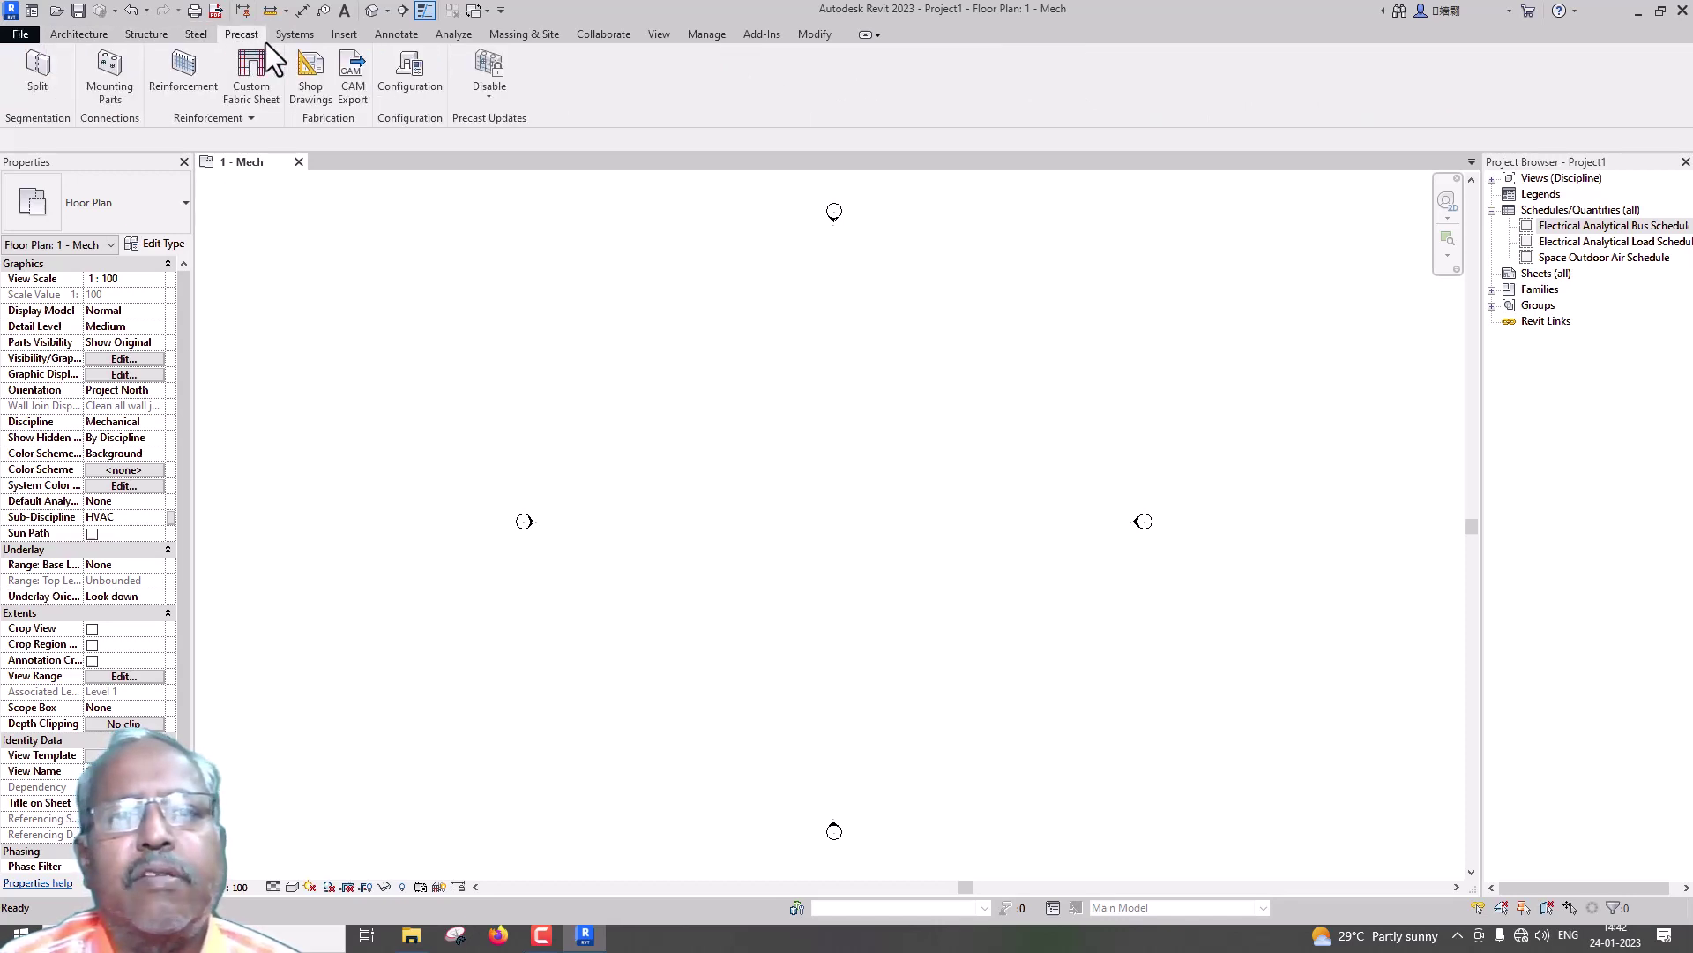
Step: Review the User Interface tool list in Options and close it unchanged
{"action": "left_click", "coordinate": [20, 33]}
{"action": "left_click", "coordinate": [281, 431]}
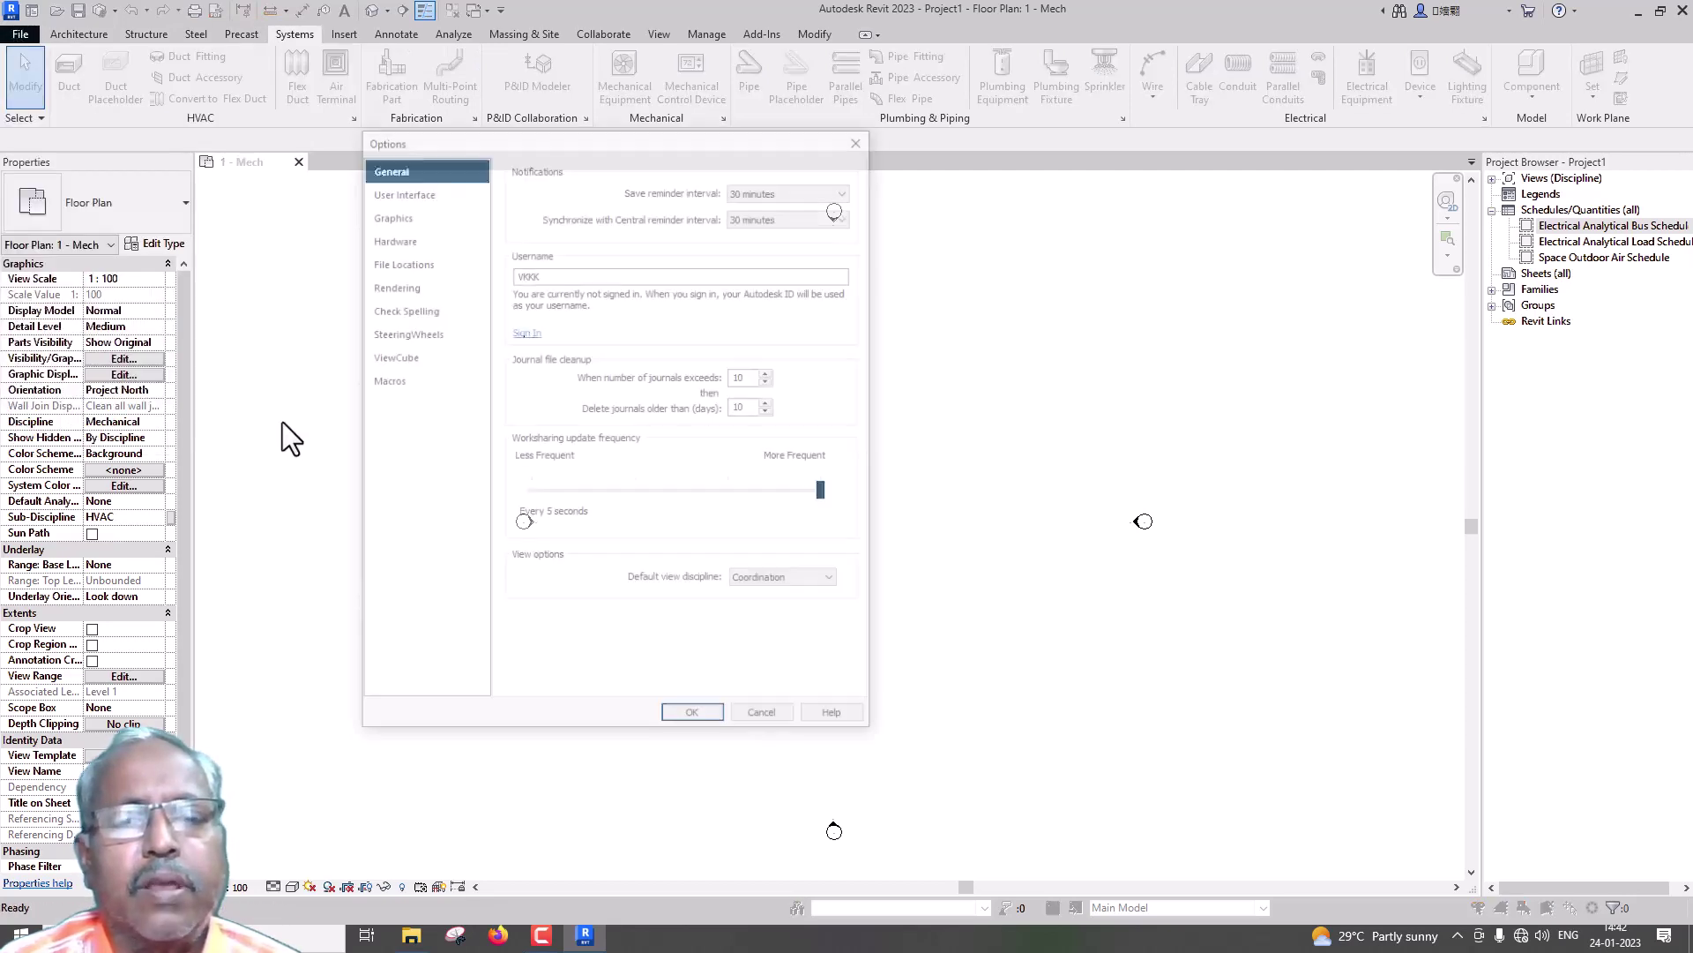
{"action": "left_click", "coordinate": [410, 192]}
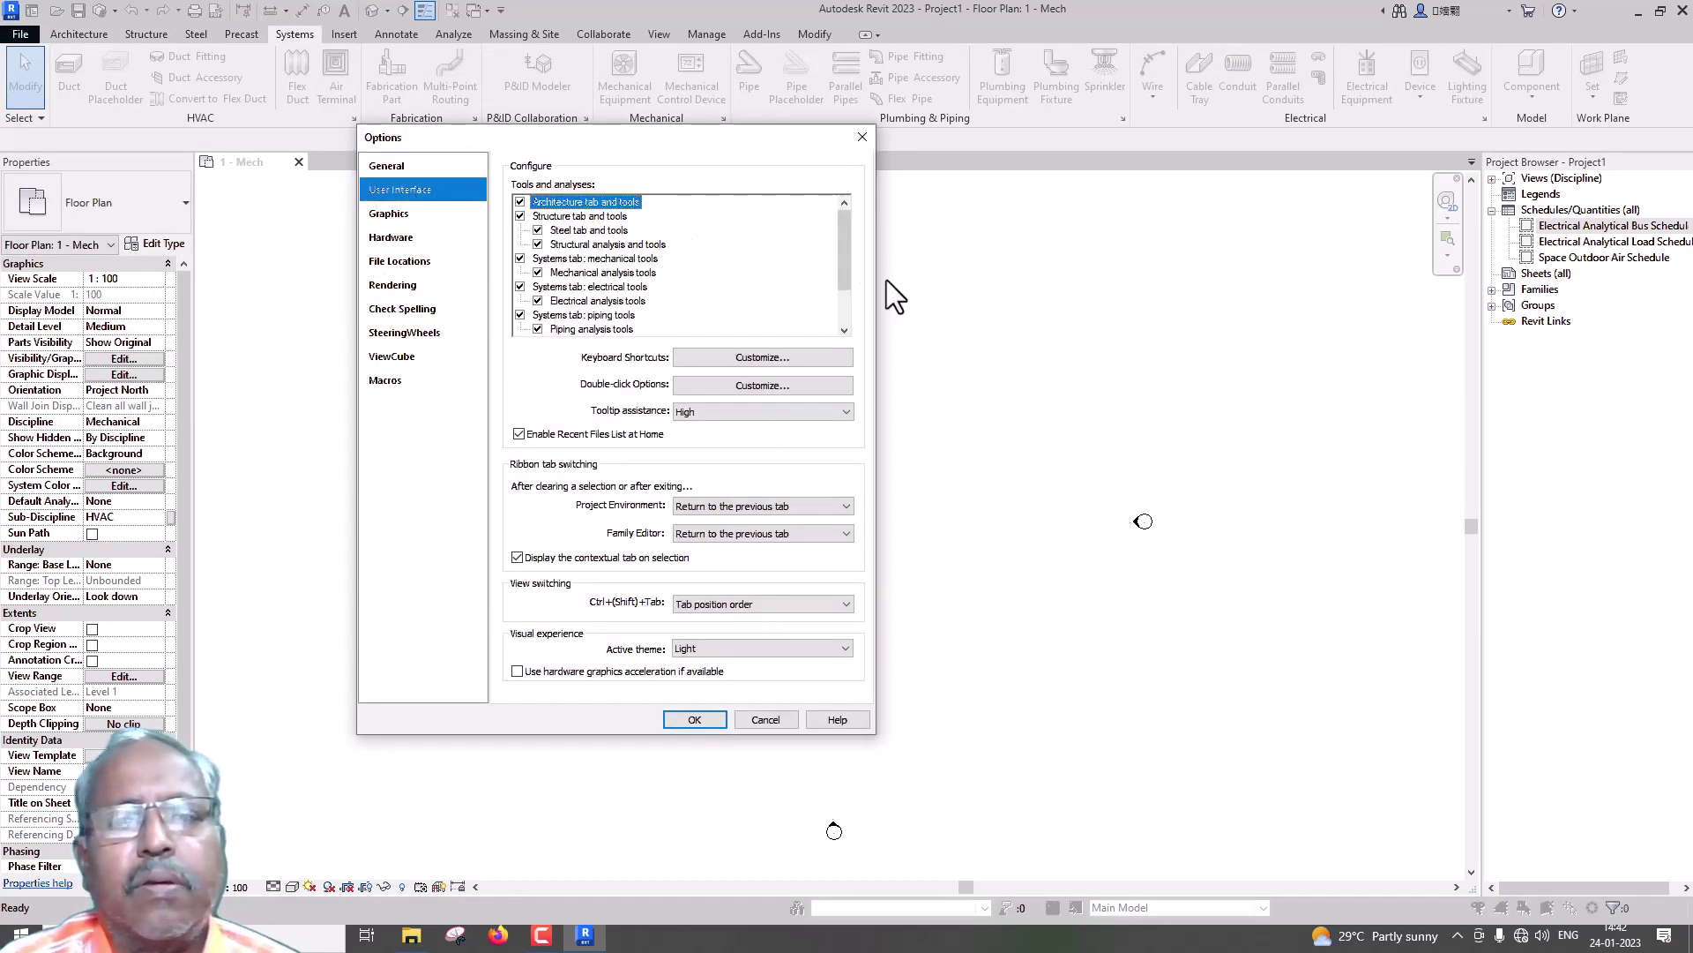
{"action": "left_click_drag", "start_coordinate": [848, 276], "coordinate": [845, 327]}
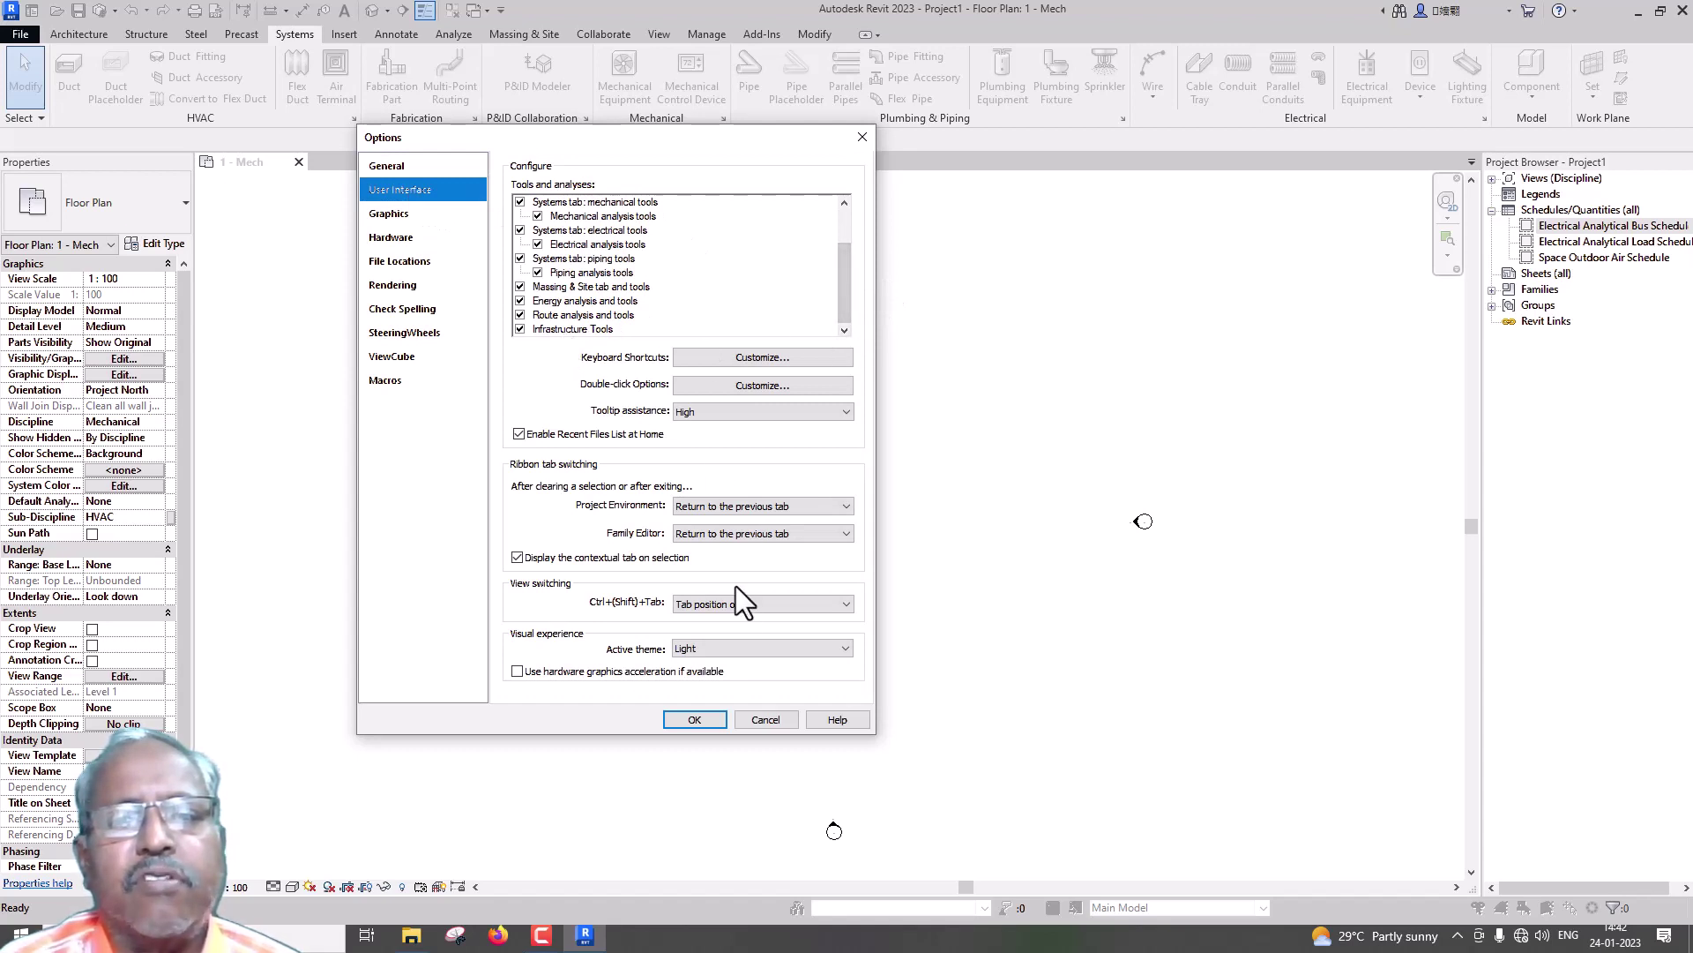
{"action": "left_click", "coordinate": [752, 717]}
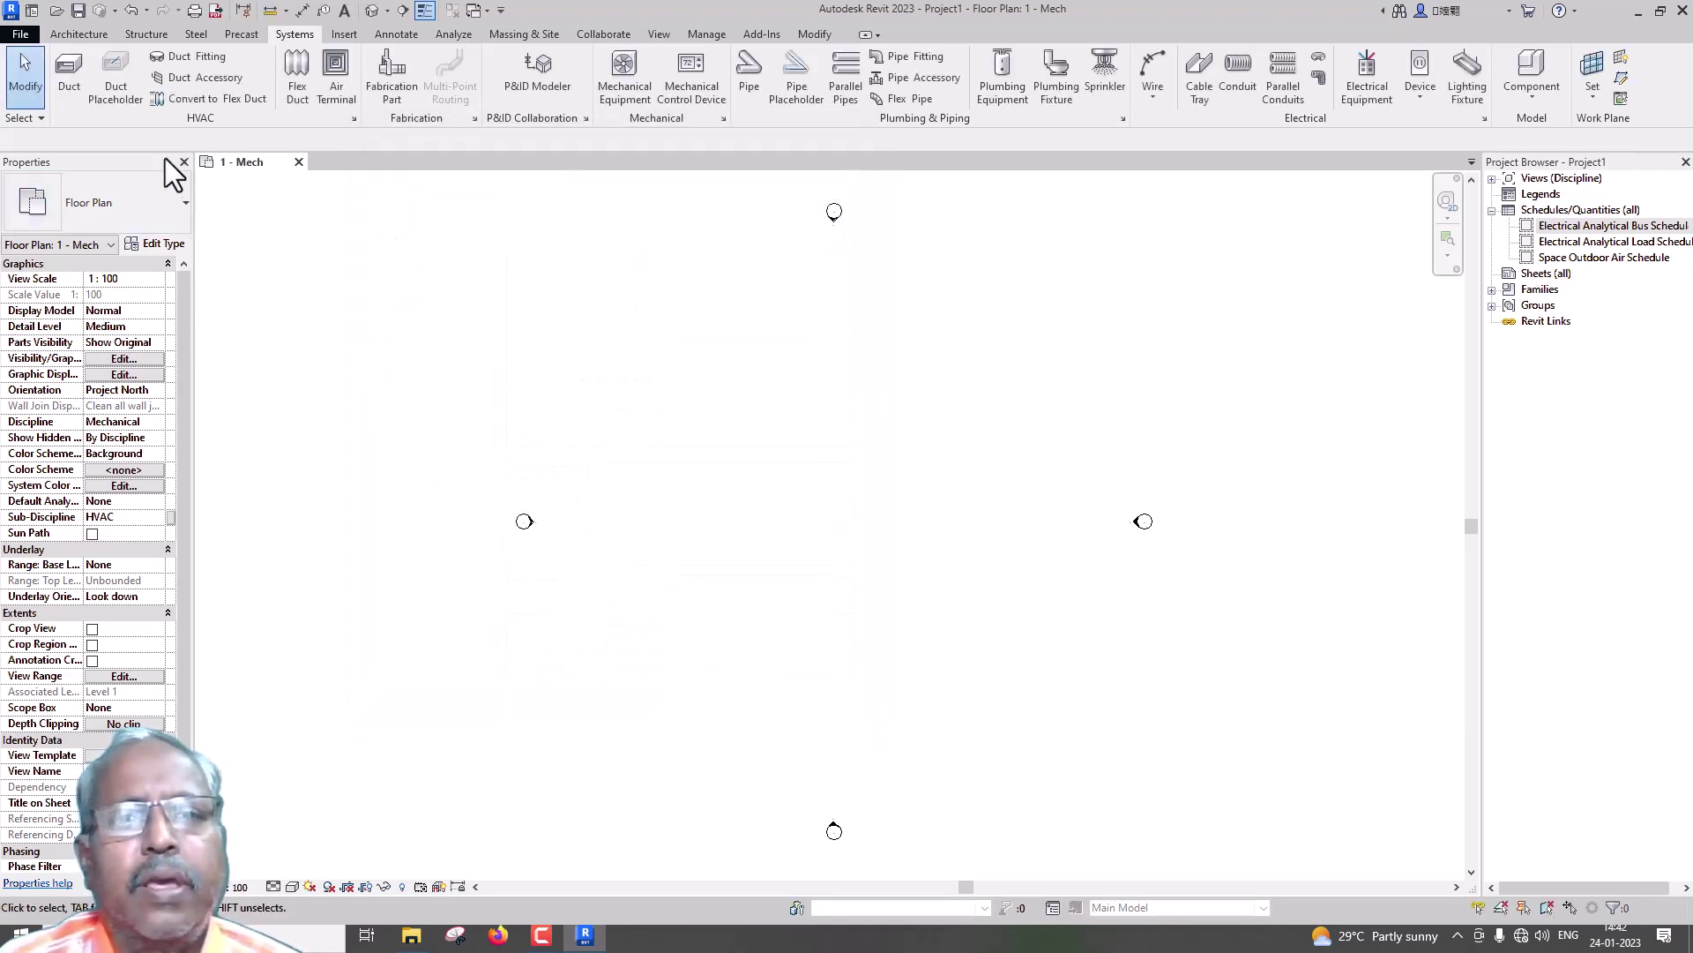
Step: Switch back through the Architecture, Structure and Steel ribbon tabs
{"action": "left_click", "coordinate": [85, 32]}
{"action": "left_click", "coordinate": [147, 37]}
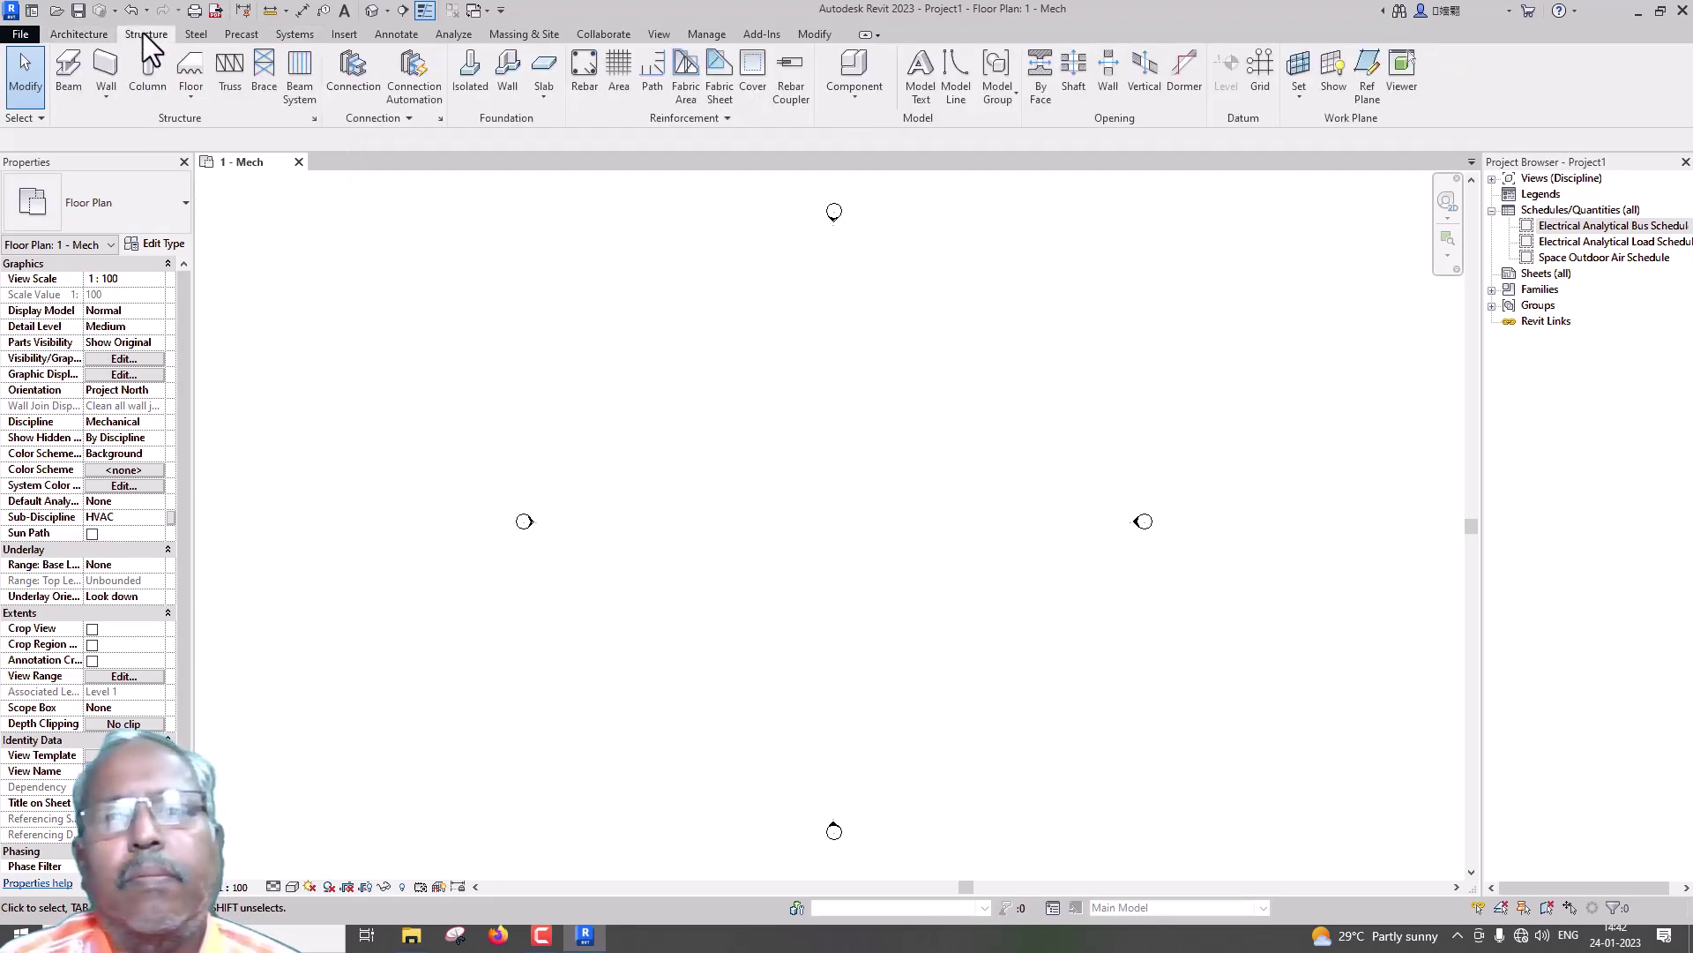
{"action": "left_click", "coordinate": [197, 35]}
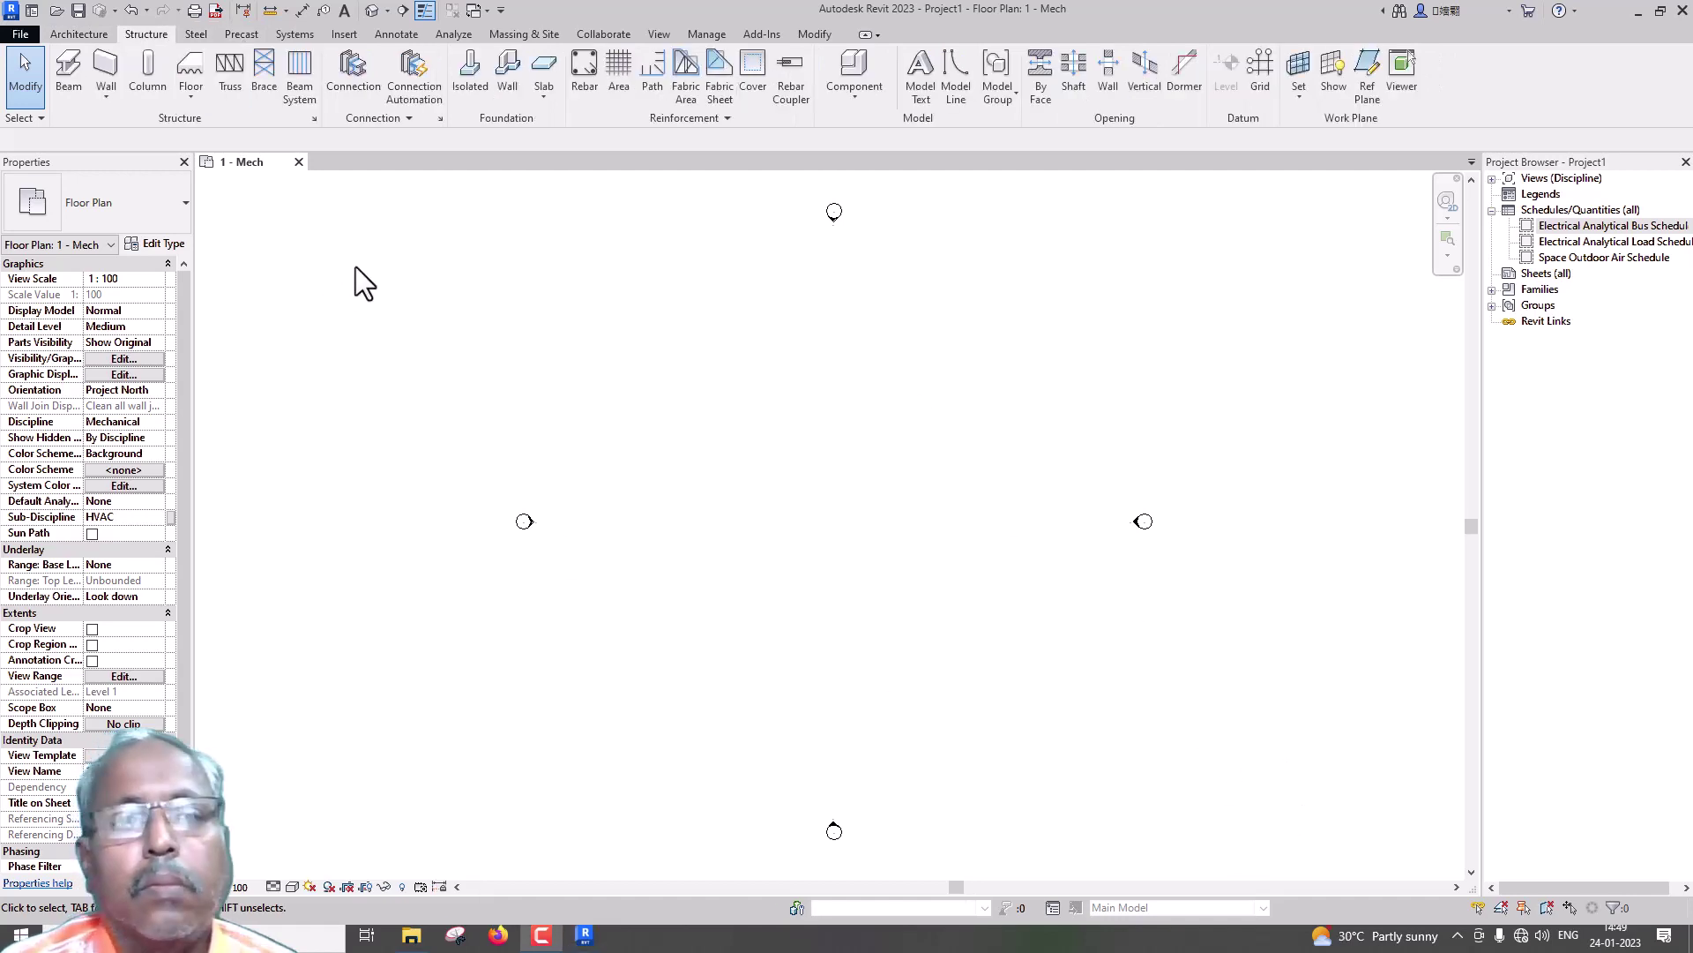
{"action": "left_click", "coordinate": [20, 35]}
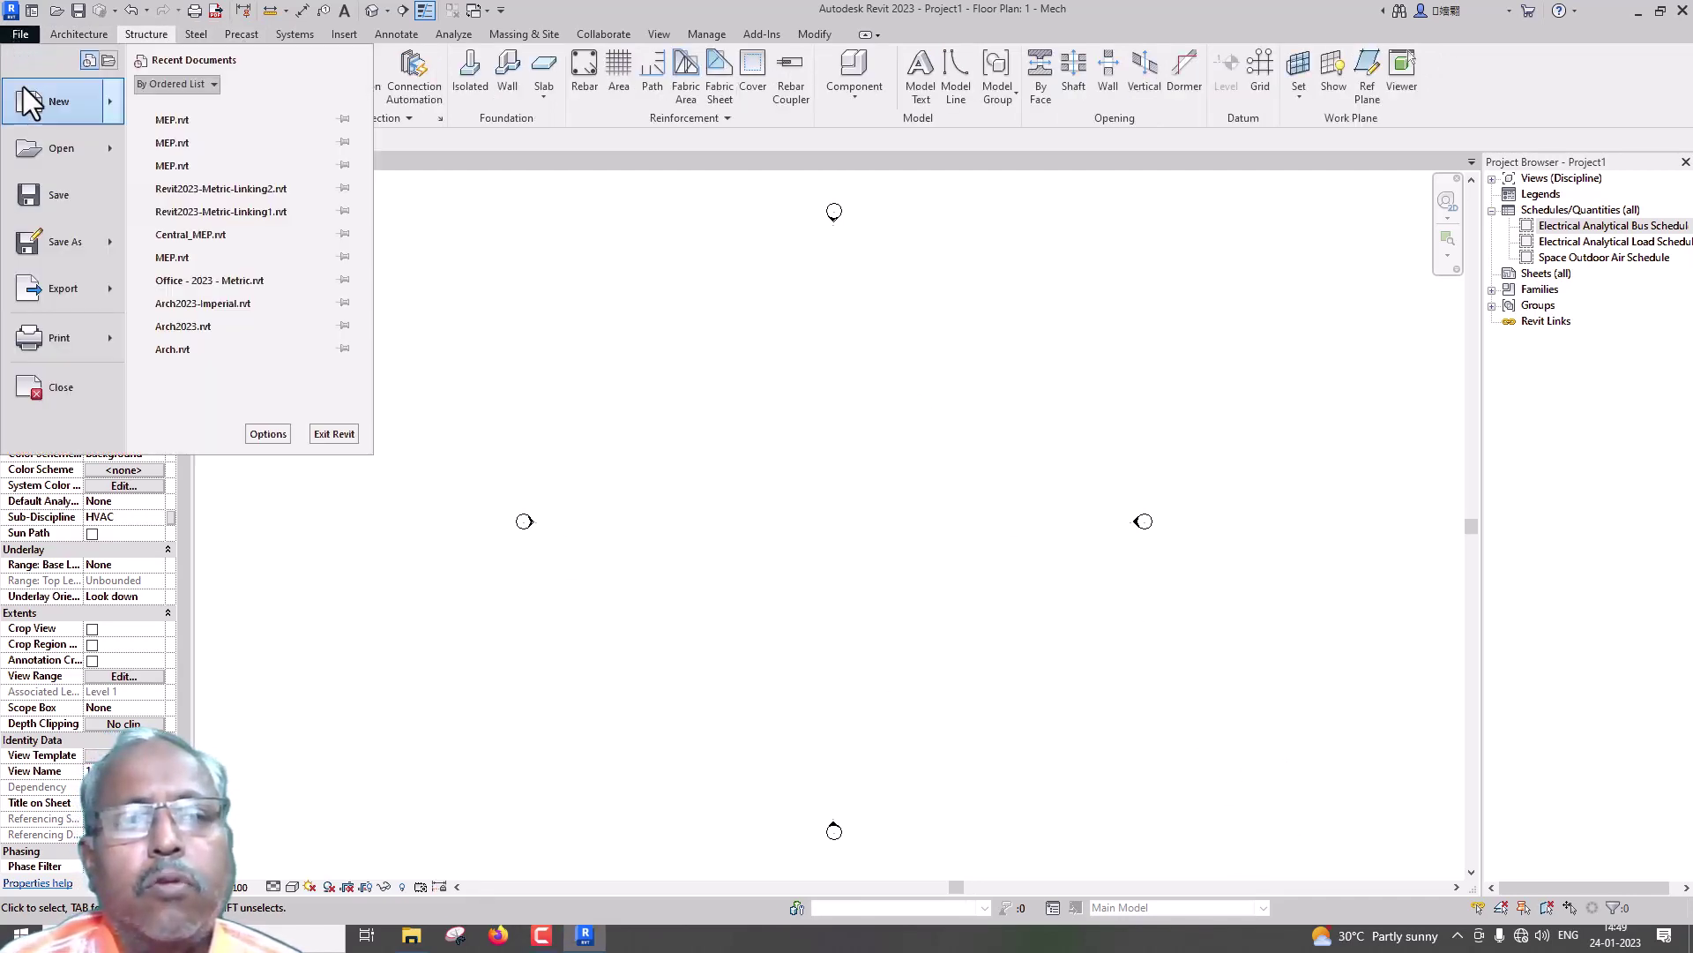
{"action": "left_click", "coordinate": [269, 431]}
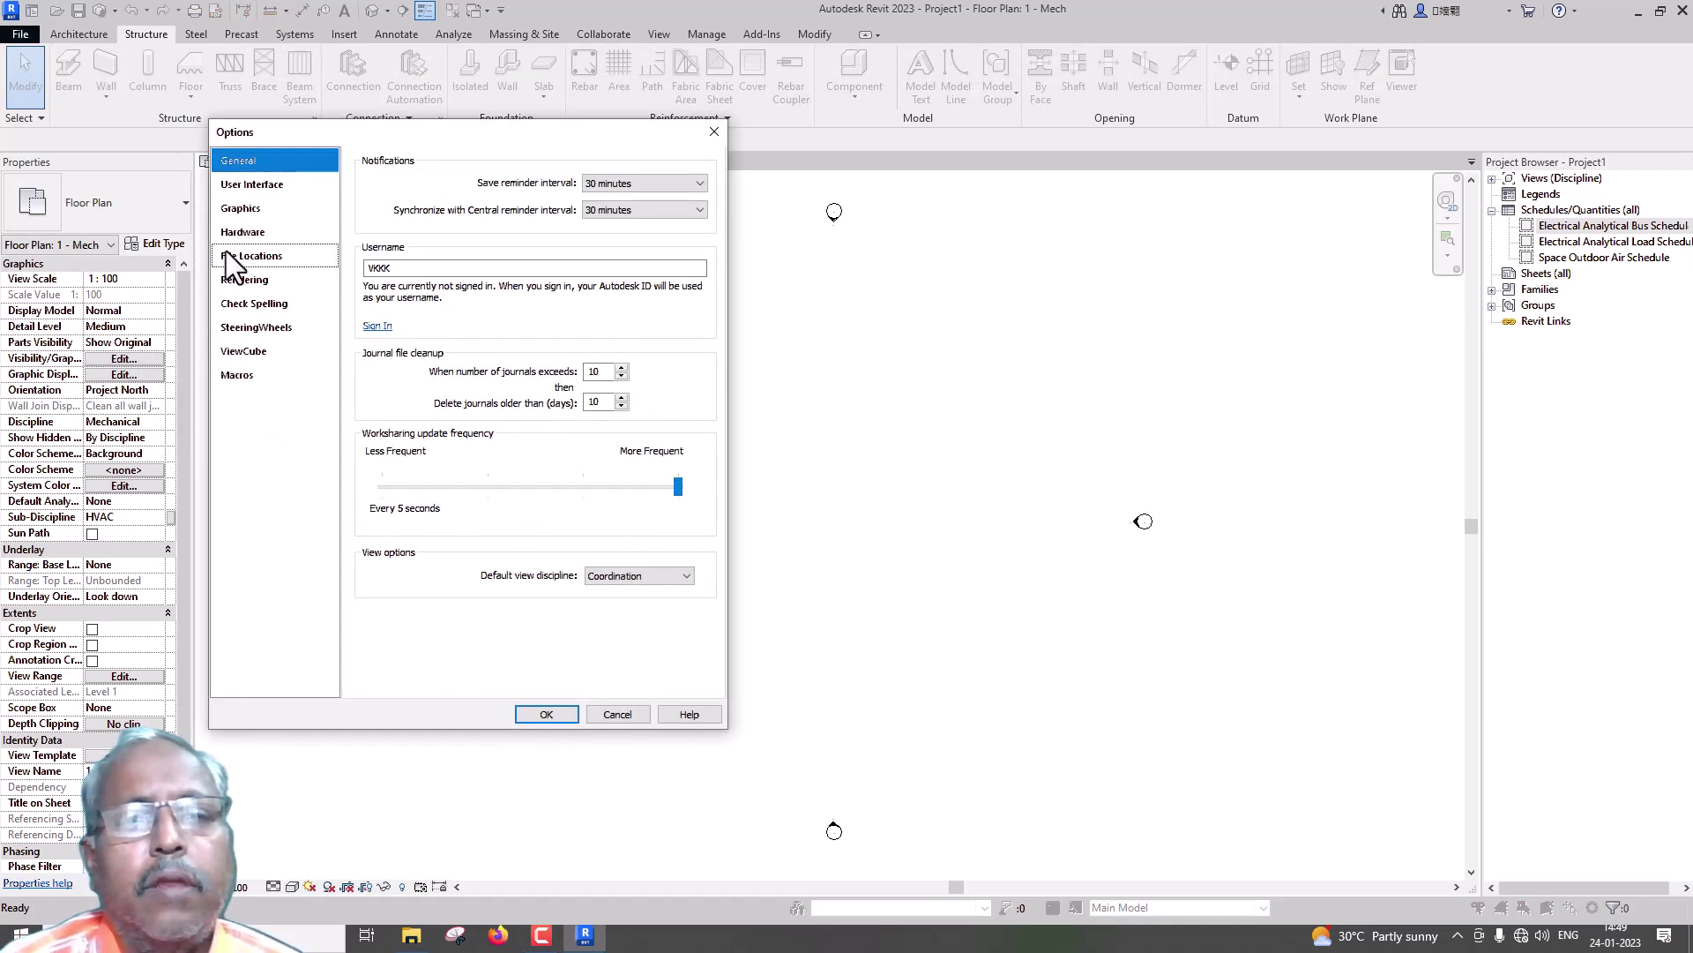
{"action": "left_click", "coordinate": [264, 190]}
{"action": "scroll", "coordinate": [529, 283], "scroll_direction": "down", "scroll_amount": 1}
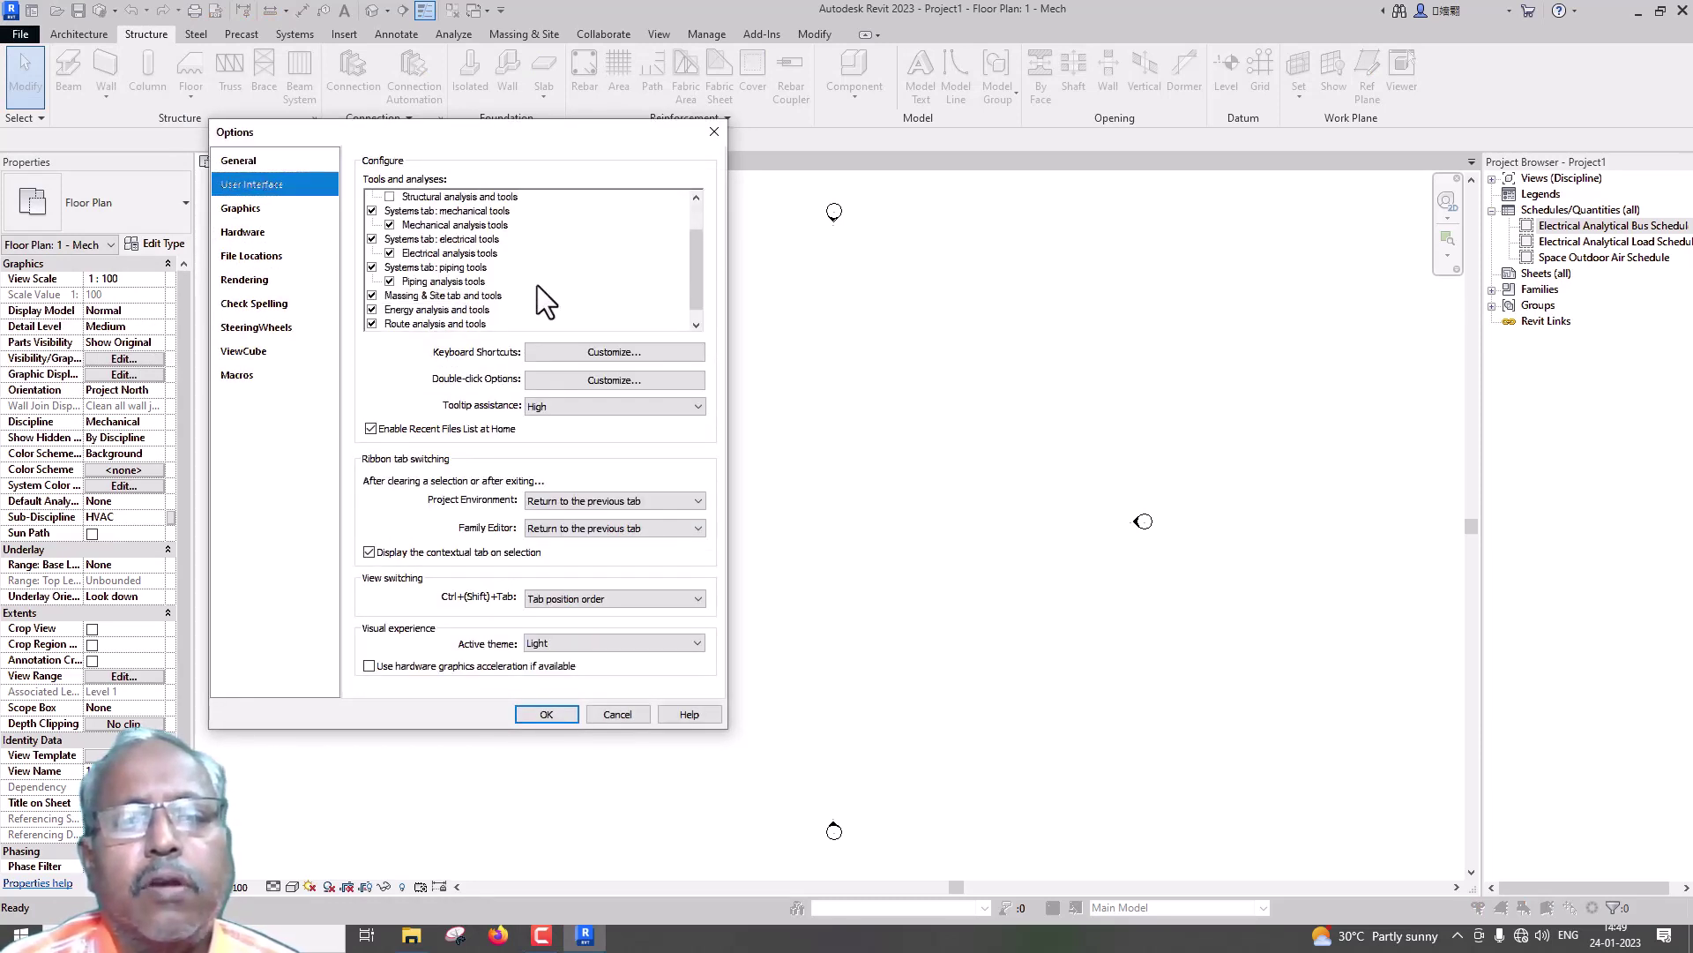
{"action": "scroll", "coordinate": [538, 285], "scroll_direction": "down", "scroll_amount": 1}
{"action": "scroll", "coordinate": [538, 285], "scroll_direction": "up", "scroll_amount": 1}
{"action": "scroll", "coordinate": [527, 296], "scroll_direction": "down", "scroll_amount": 1}
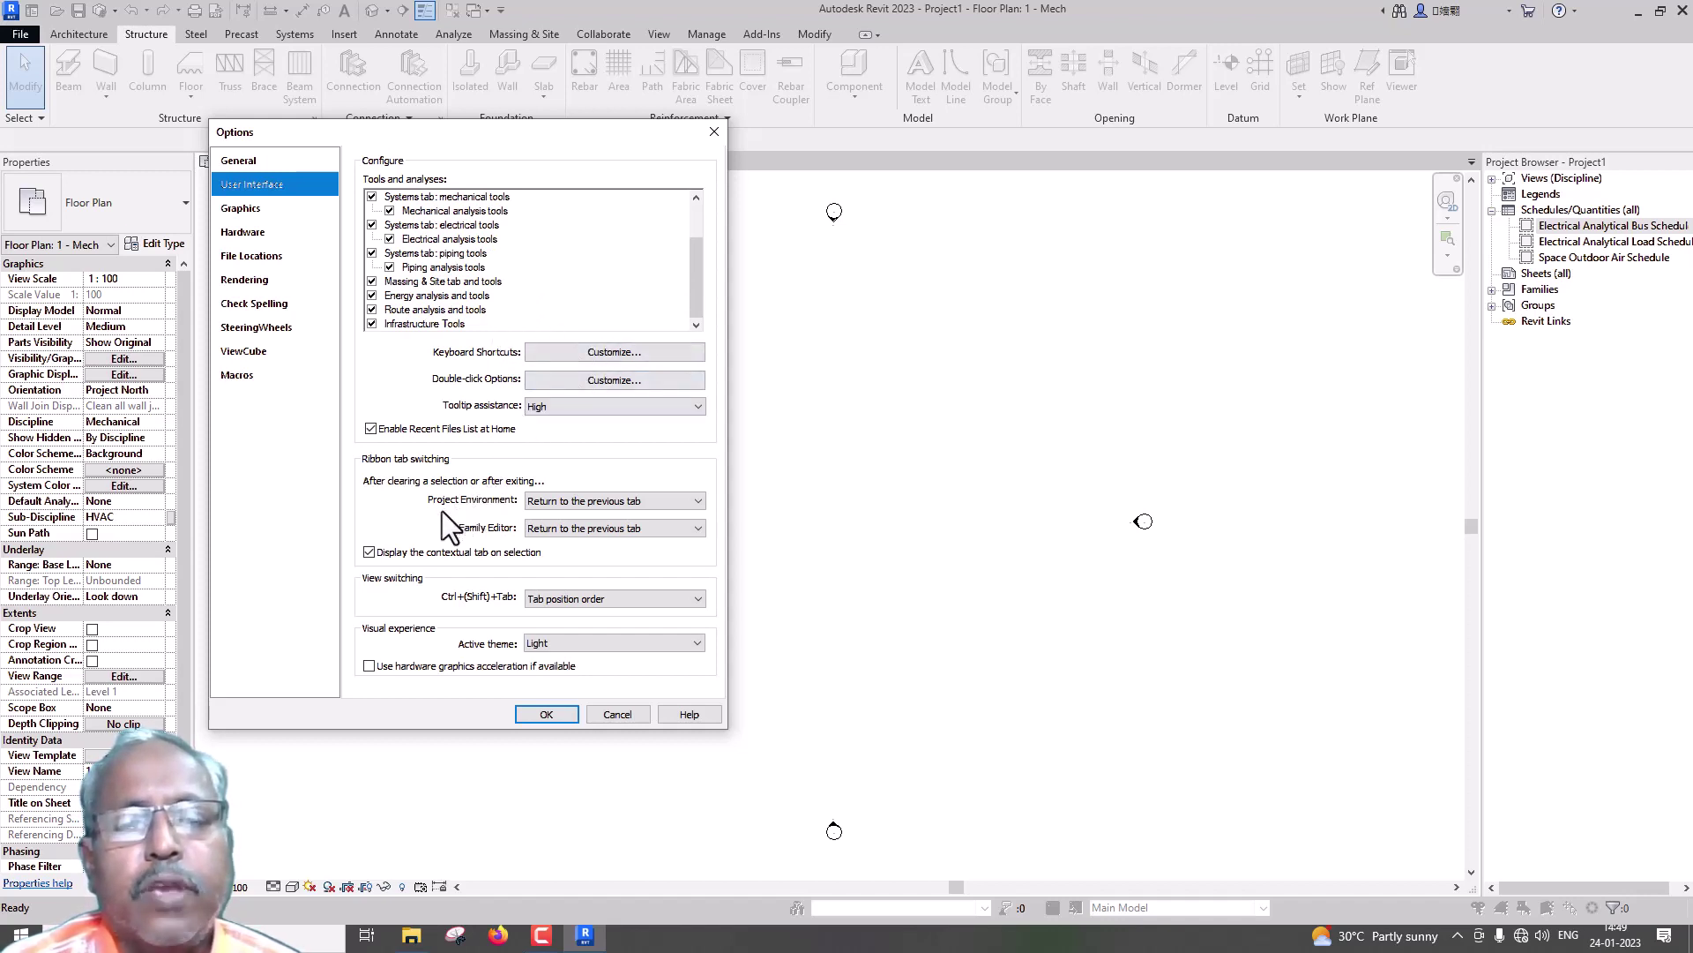
{"action": "left_click", "coordinate": [569, 601]}
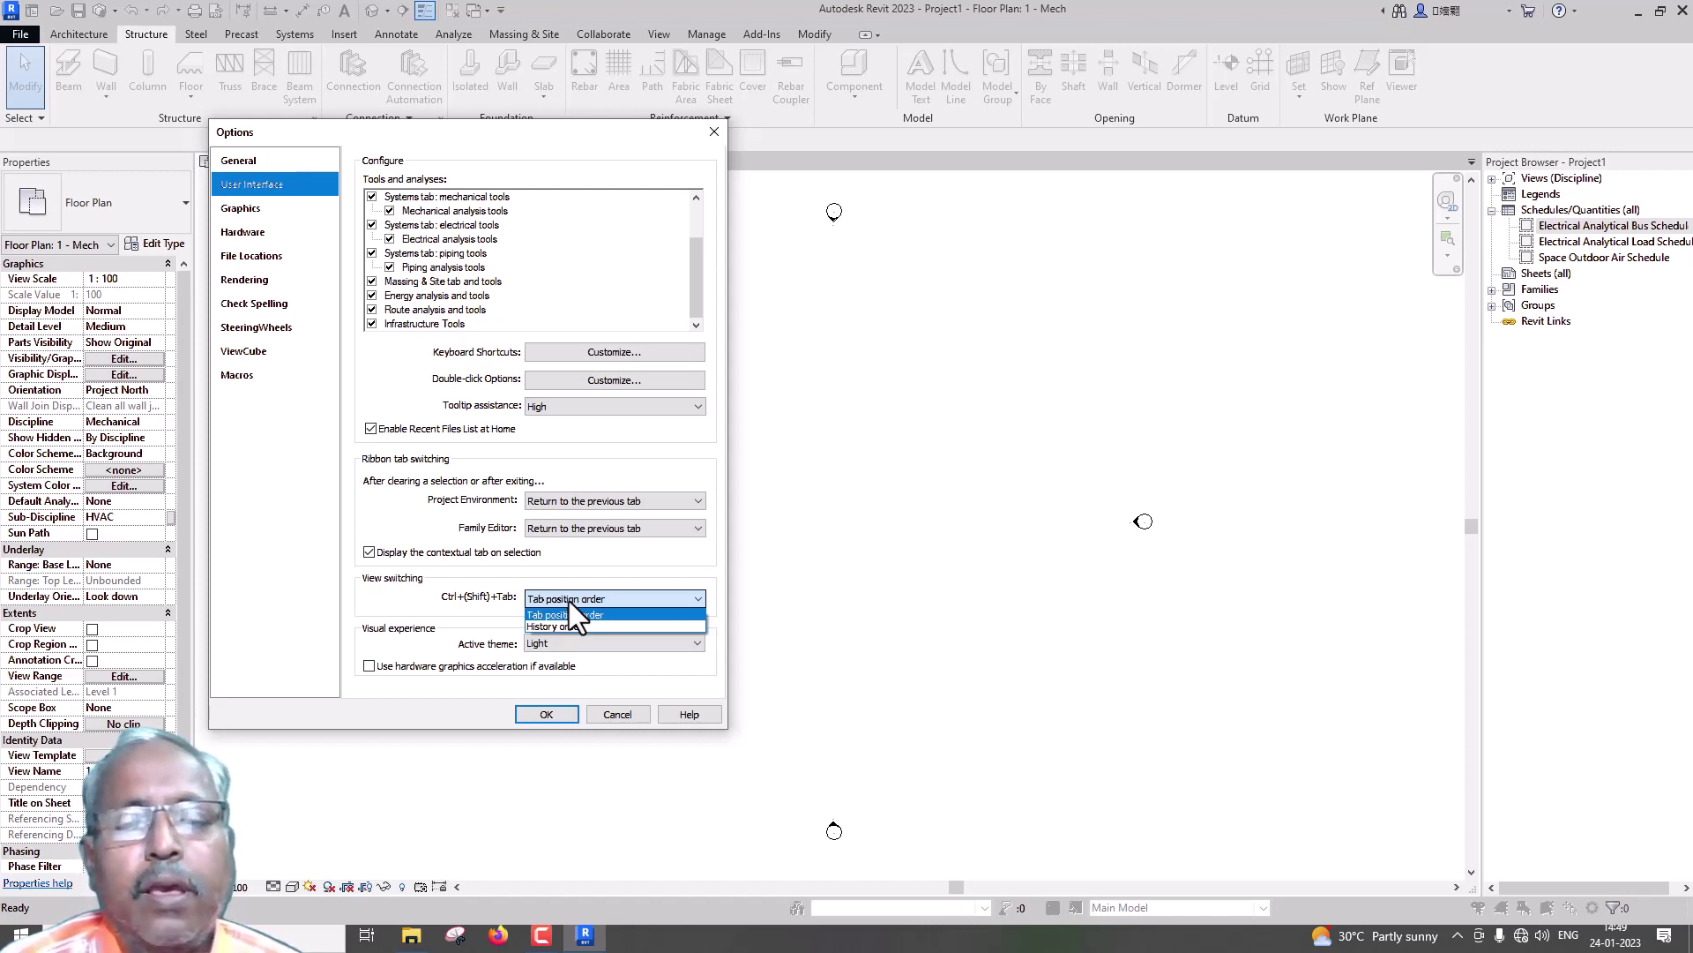
{"action": "left_click", "coordinate": [508, 610]}
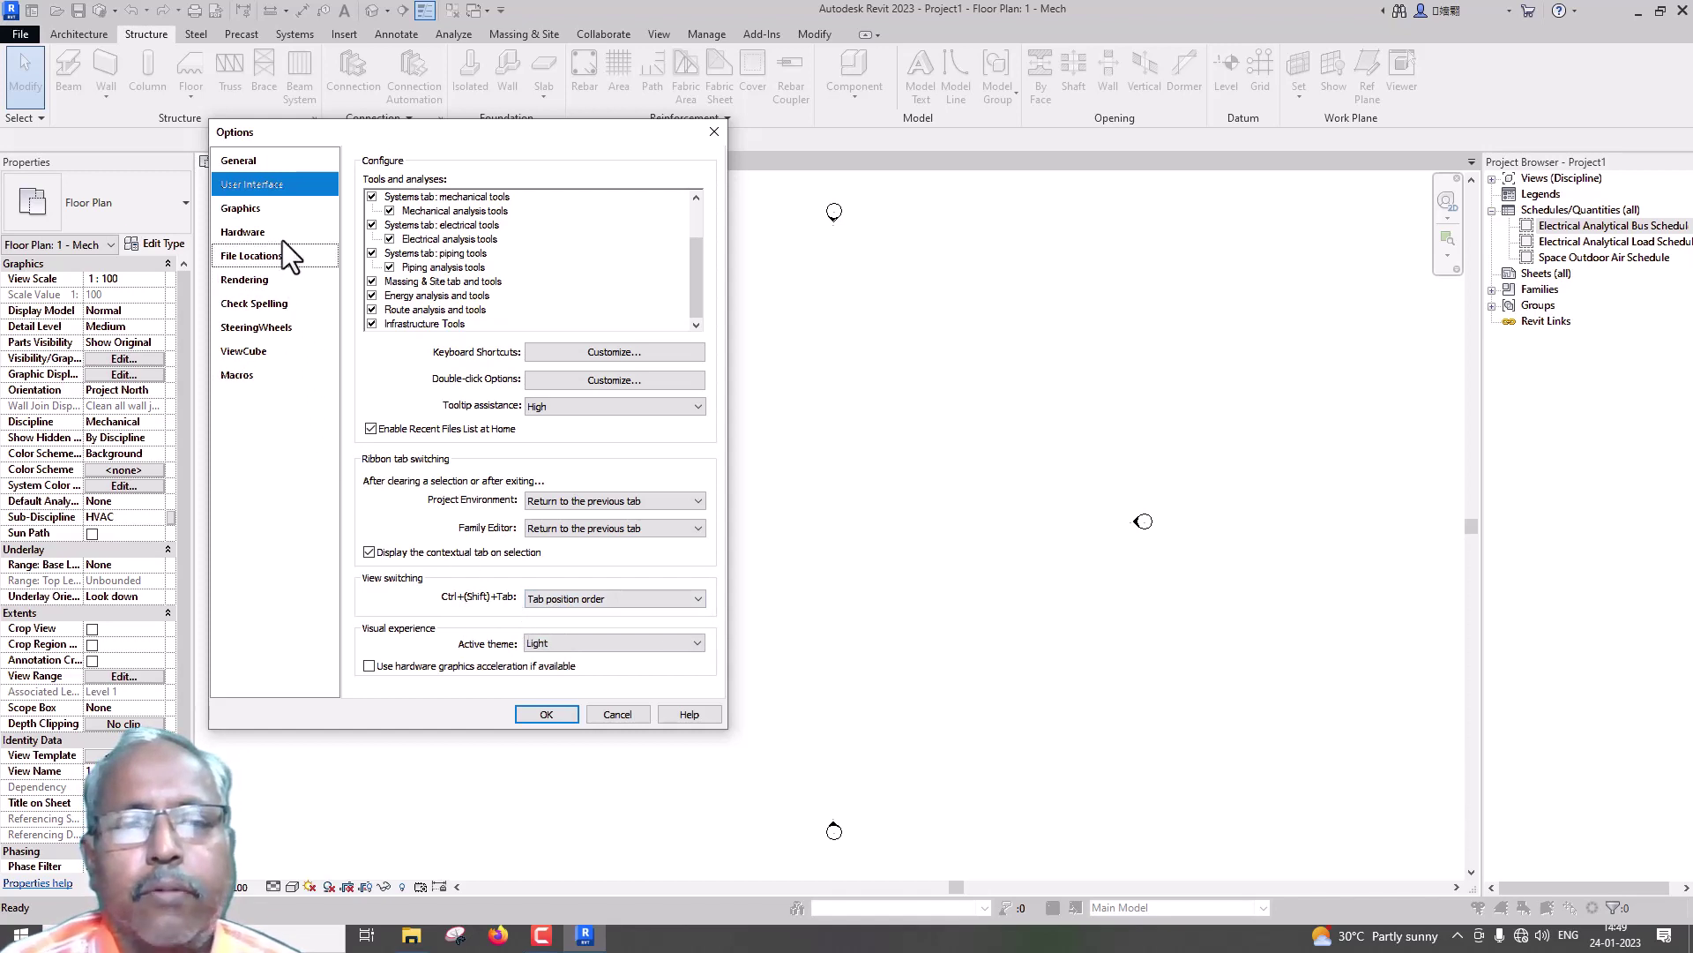
{"action": "left_click", "coordinate": [266, 214]}
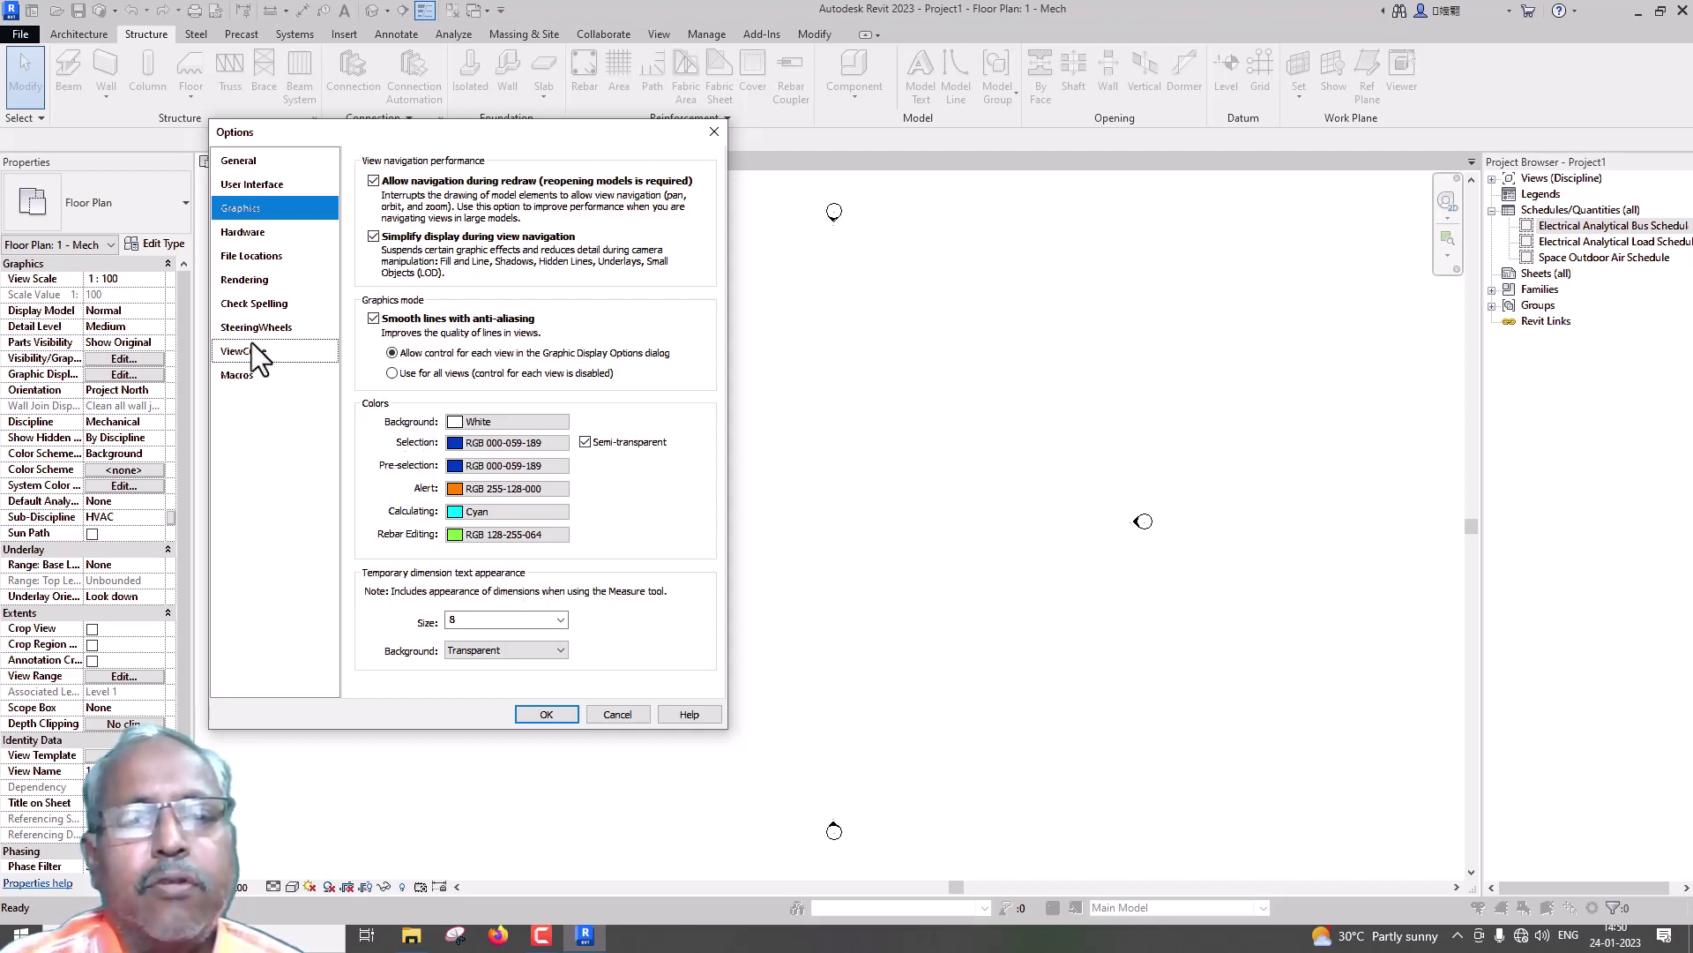
{"action": "left_click", "coordinate": [263, 237]}
{"action": "left_click", "coordinate": [263, 253]}
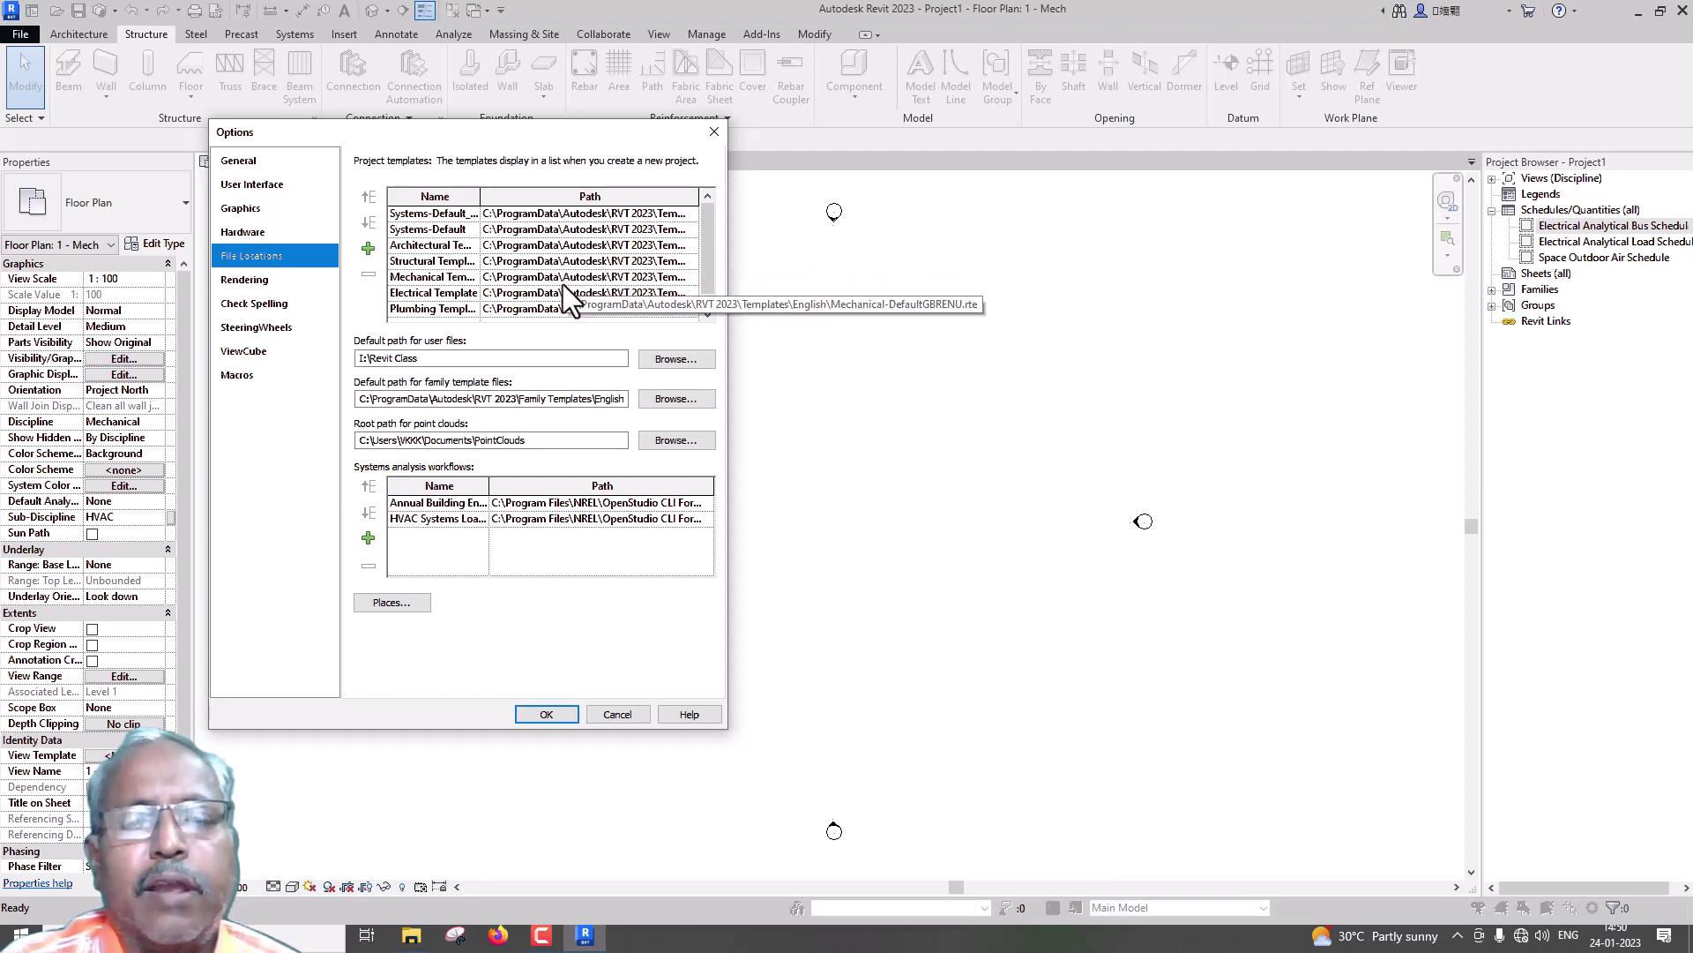
{"action": "left_click", "coordinate": [255, 282]}
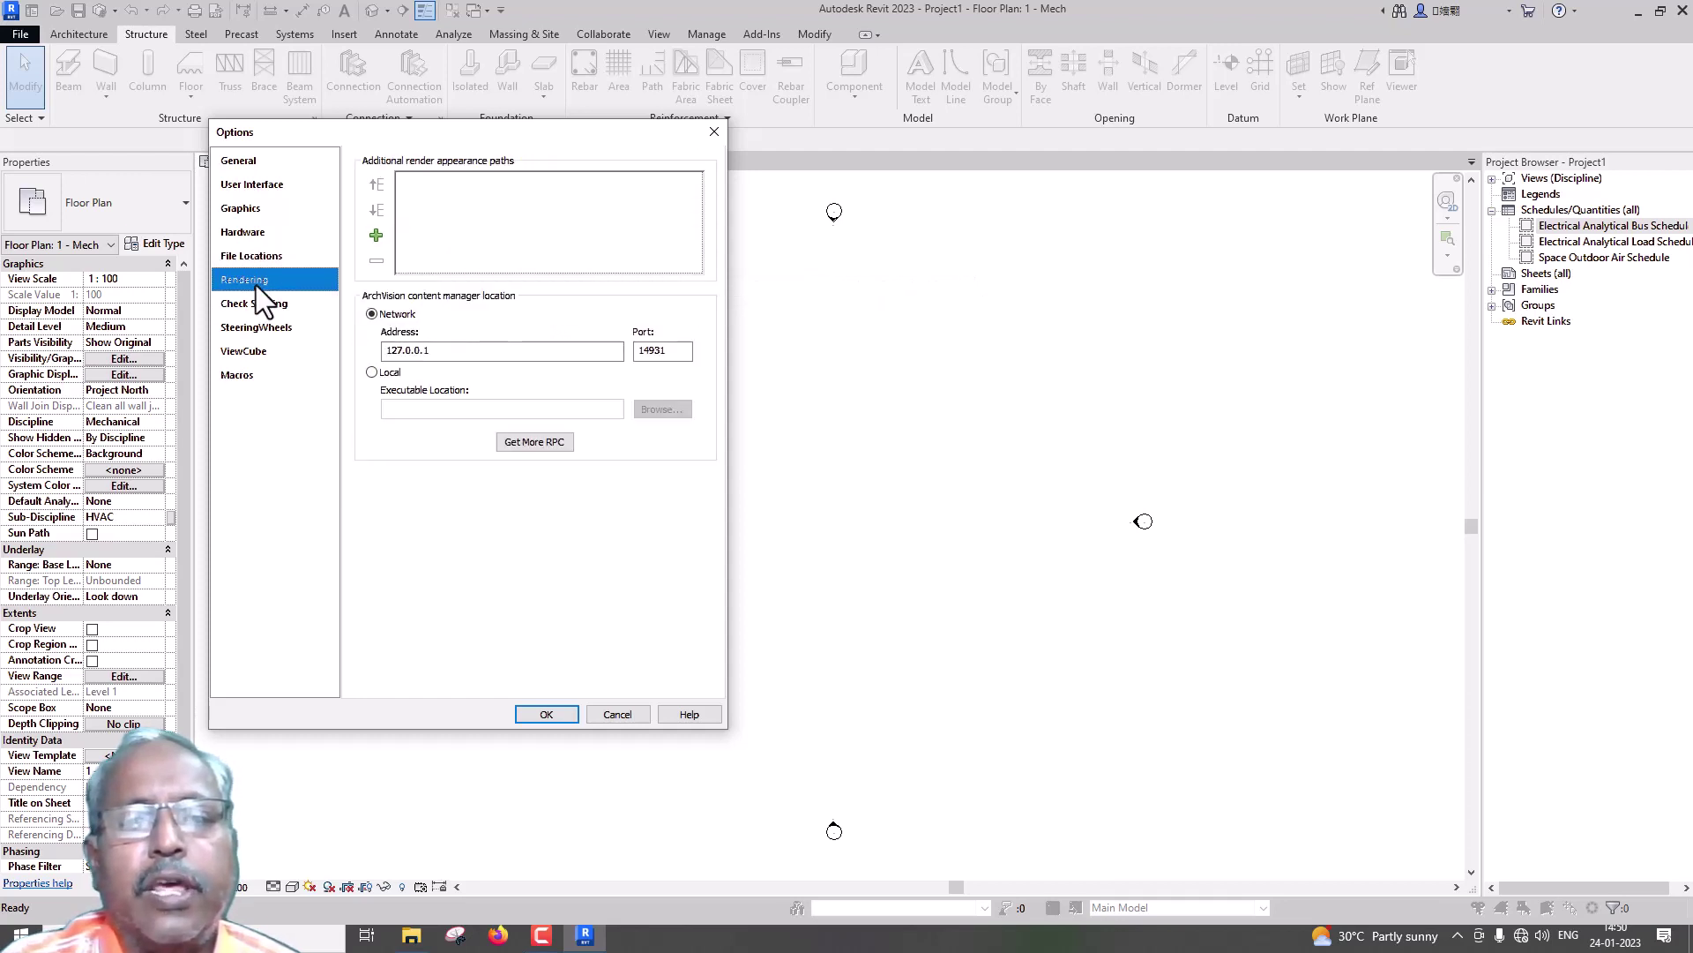
{"action": "left_click", "coordinate": [261, 307]}
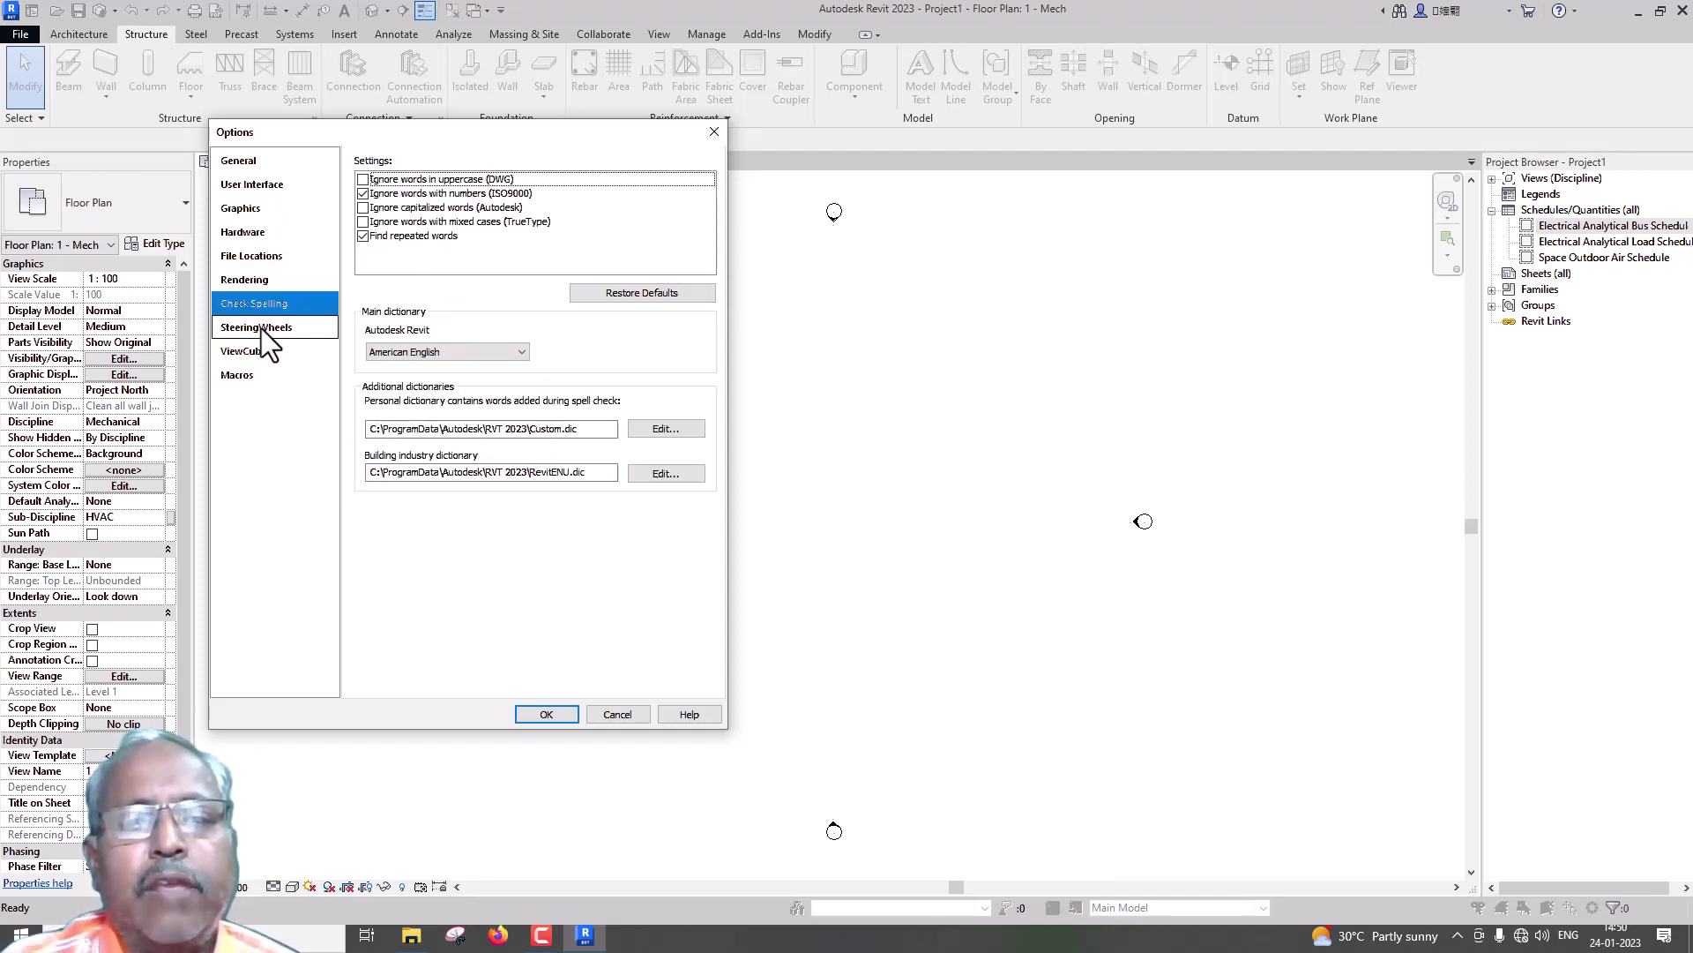
{"action": "left_click", "coordinate": [609, 713]}
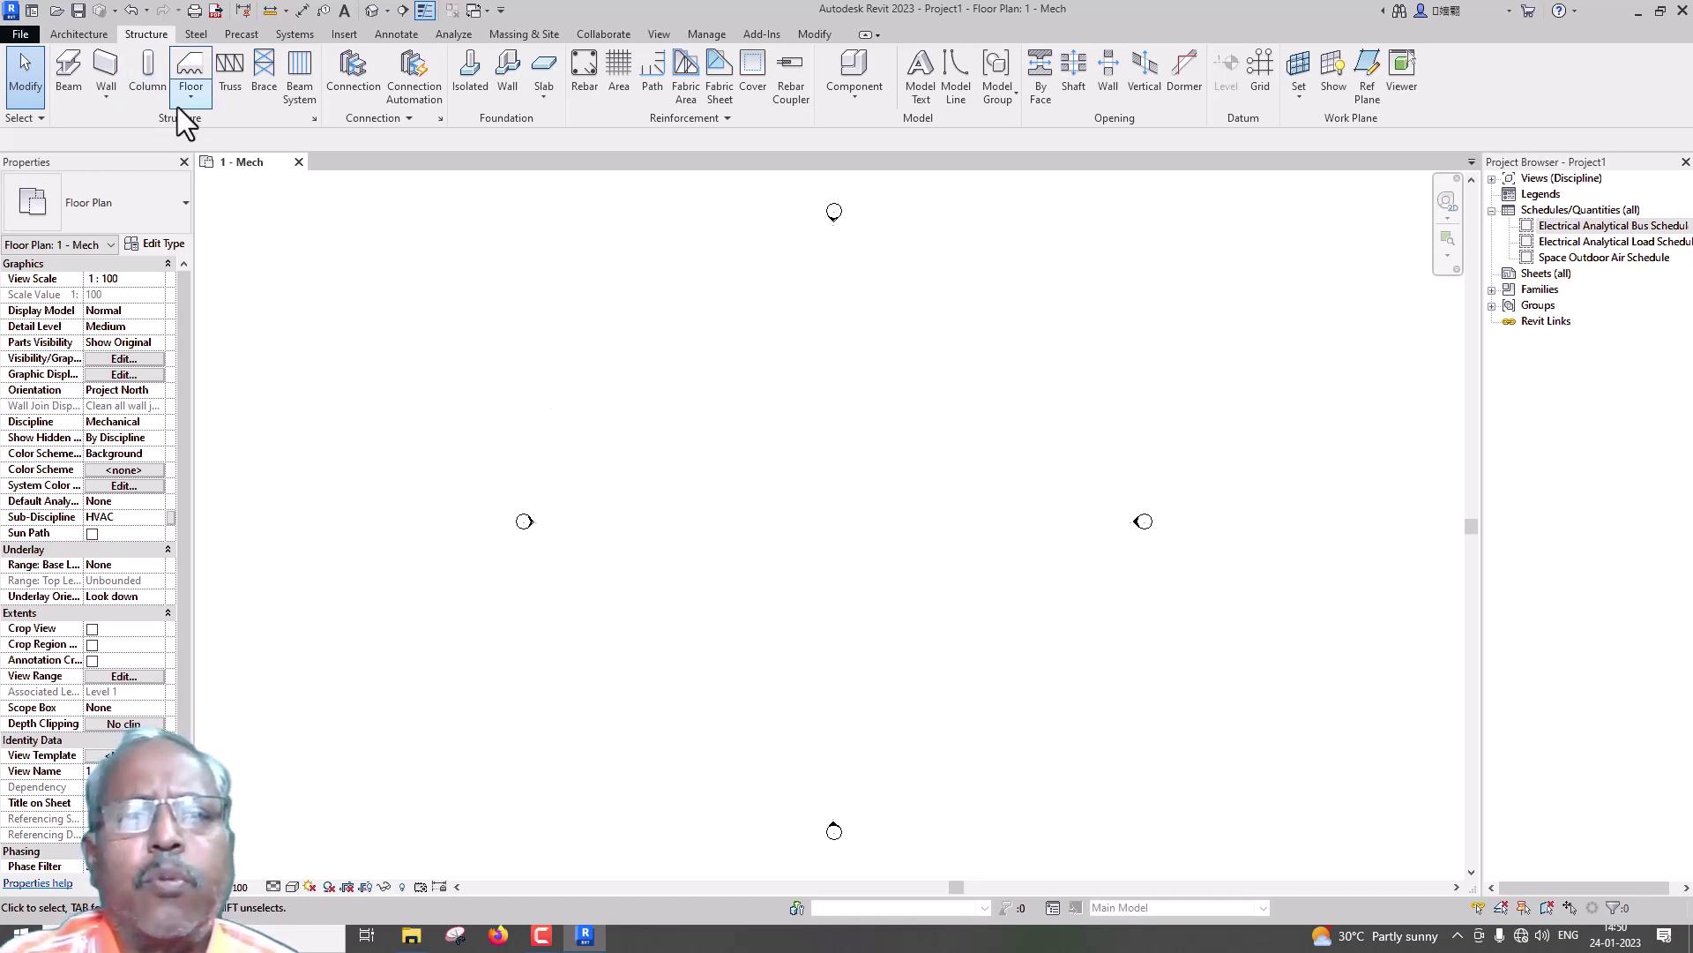
{"action": "left_click", "coordinate": [500, 11]}
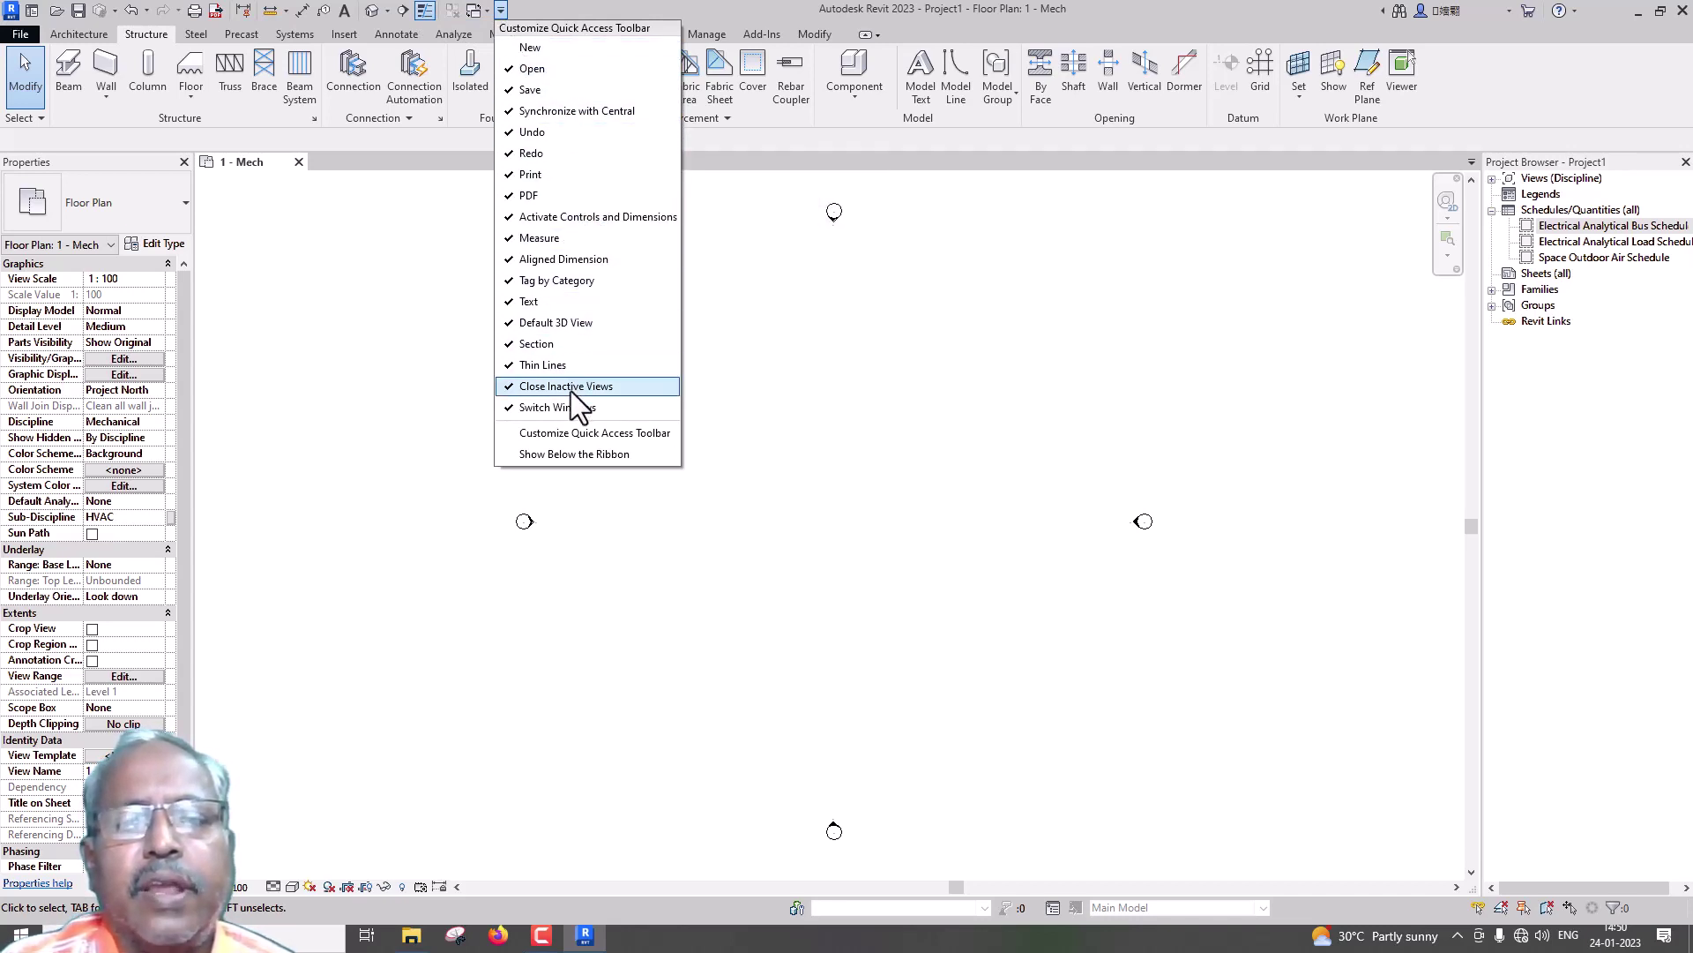
{"action": "left_click", "coordinate": [870, 16]}
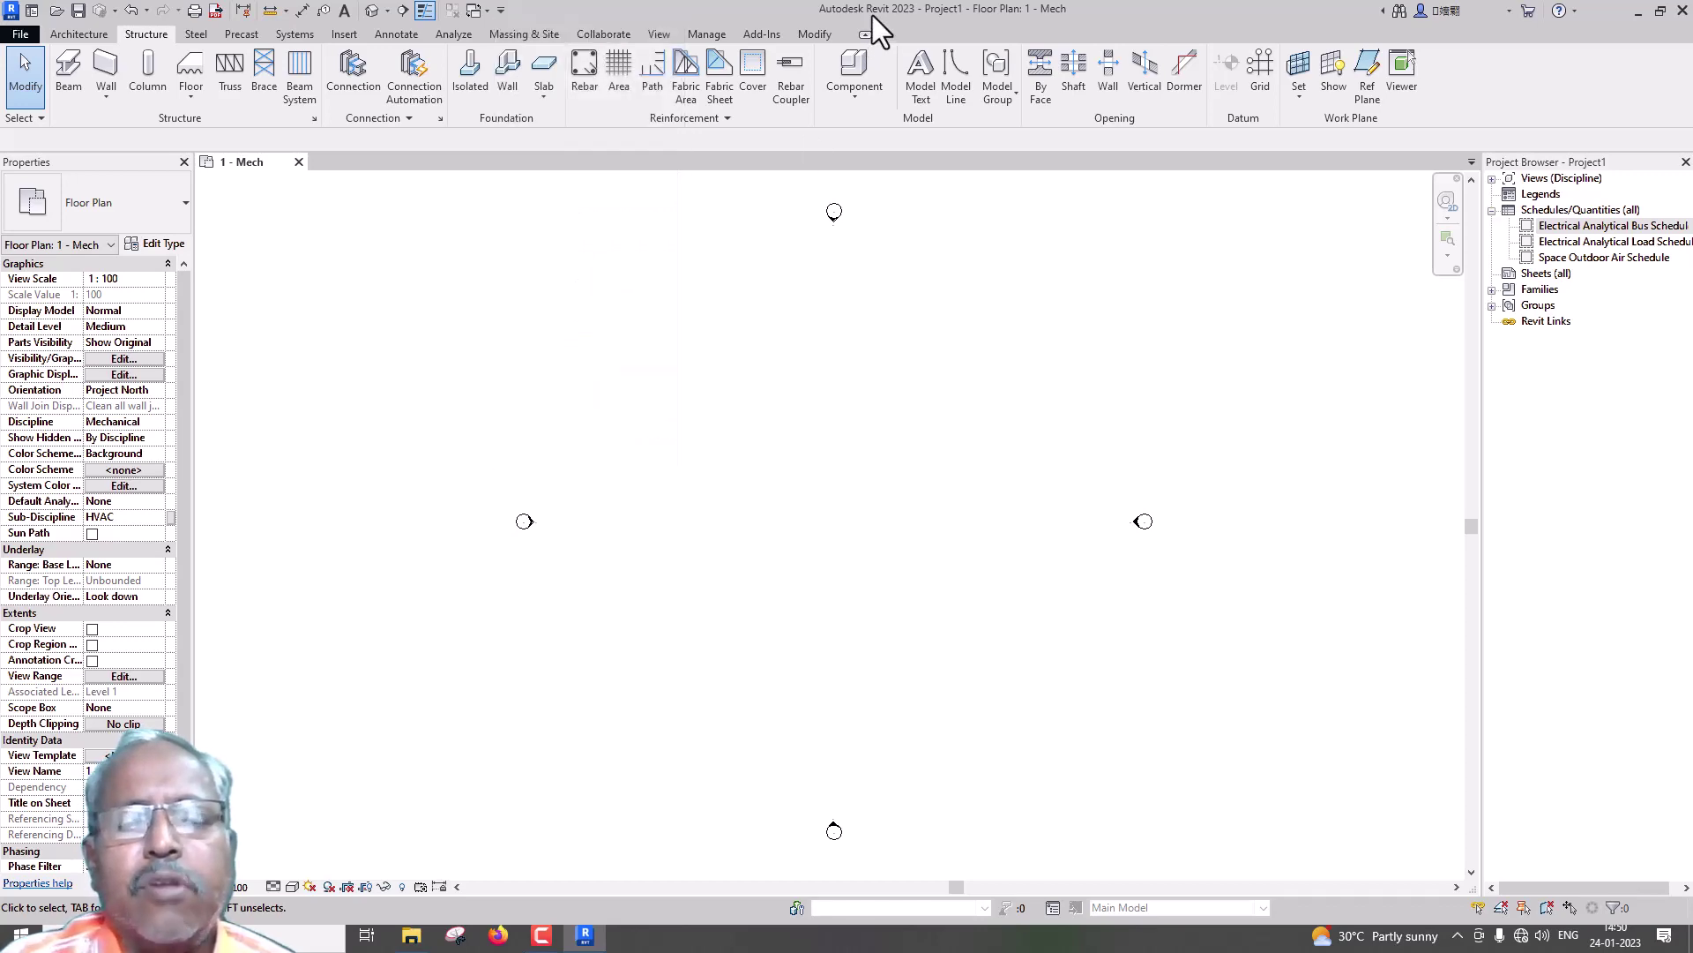